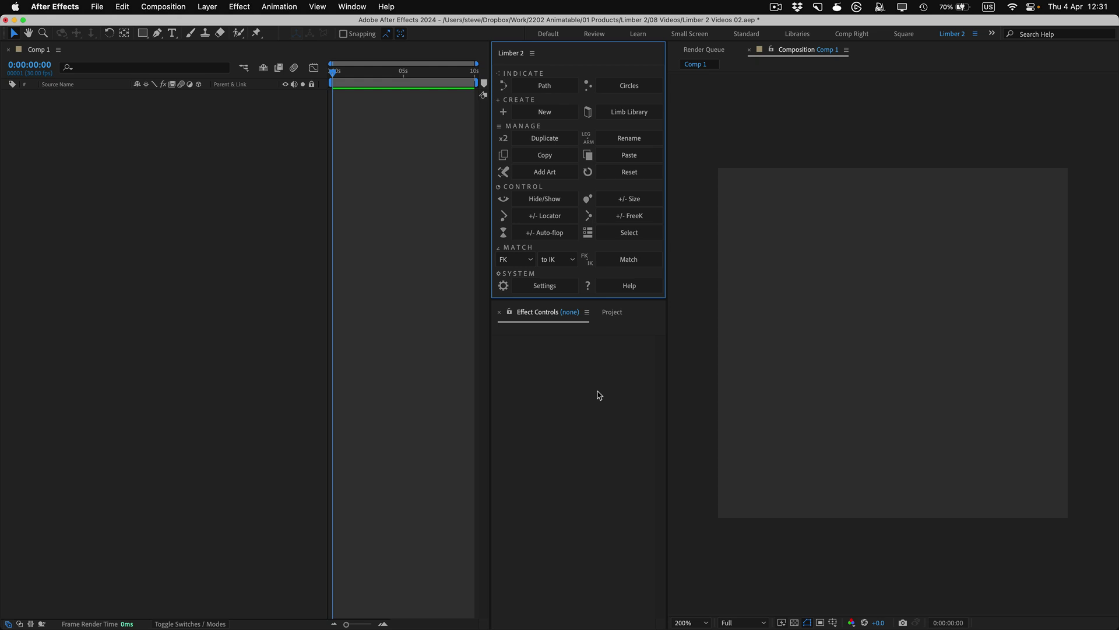
Create the Path-type left leg limb and select its left~Leg, left~Hip and left~Ankle layers.
{"action": "left_click", "coordinate": [567, 116]}
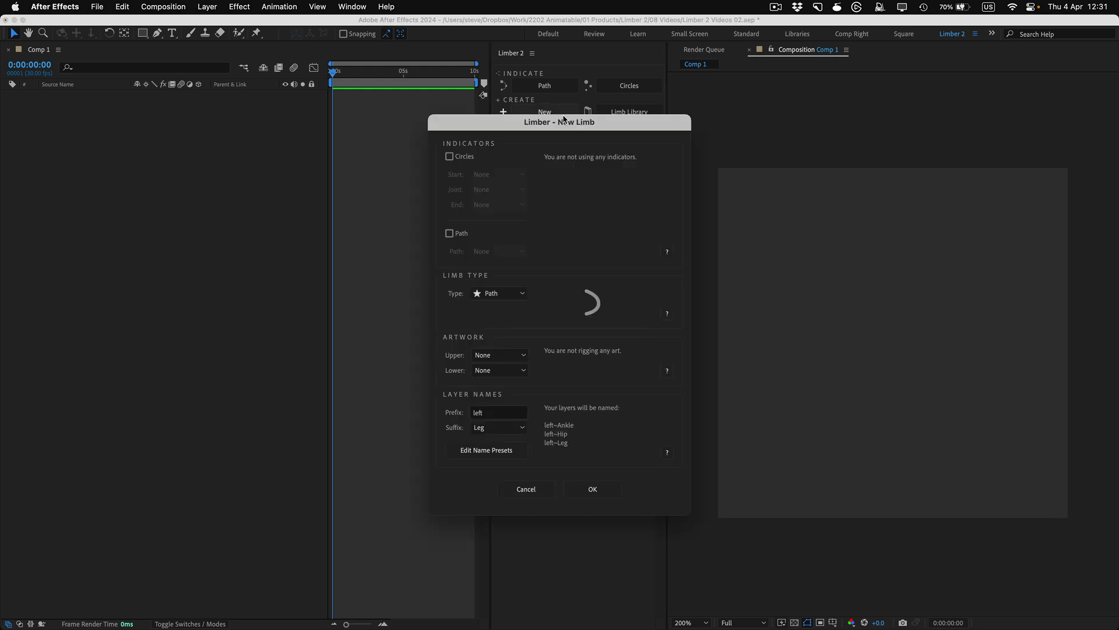
{"action": "left_click", "coordinate": [603, 495]}
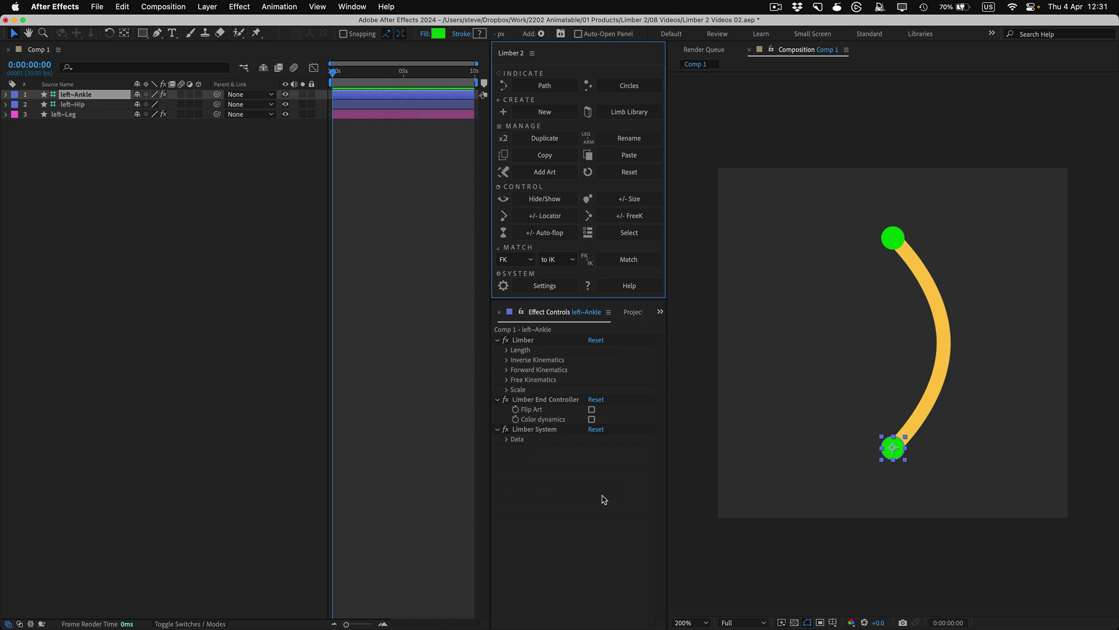
{"action": "left_click", "coordinate": [122, 114]}
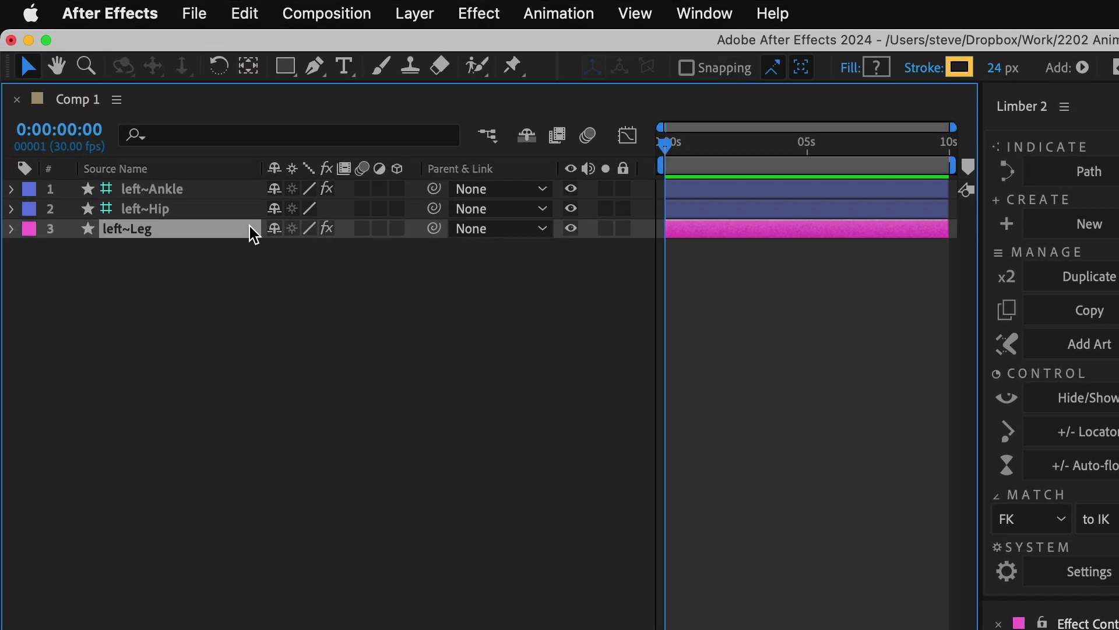
{"action": "left_click", "coordinate": [247, 213]}
{"action": "left_click", "coordinate": [247, 191]}
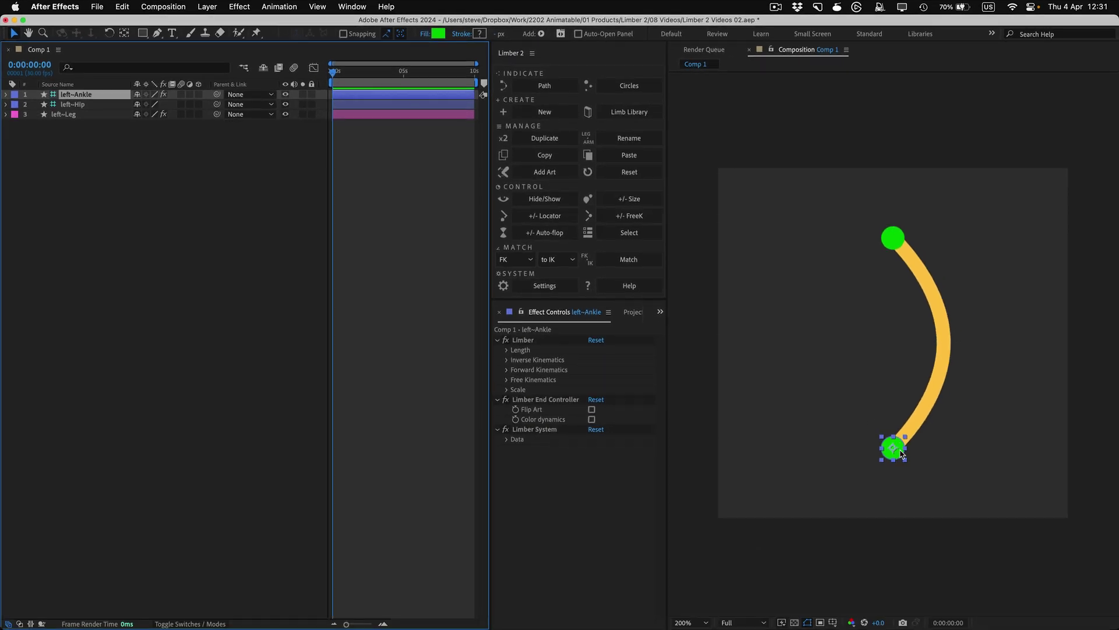
Test the leg by dragging the ankle and hip controllers to new positions in the viewer.
{"action": "left_click_drag", "start_coordinate": [931, 422], "coordinate": [786, 412]}
{"action": "left_click_drag", "start_coordinate": [790, 239], "coordinate": [857, 300]}
{"action": "left_click_drag", "start_coordinate": [892, 238], "coordinate": [771, 220]}
{"action": "key", "text": "Return"}
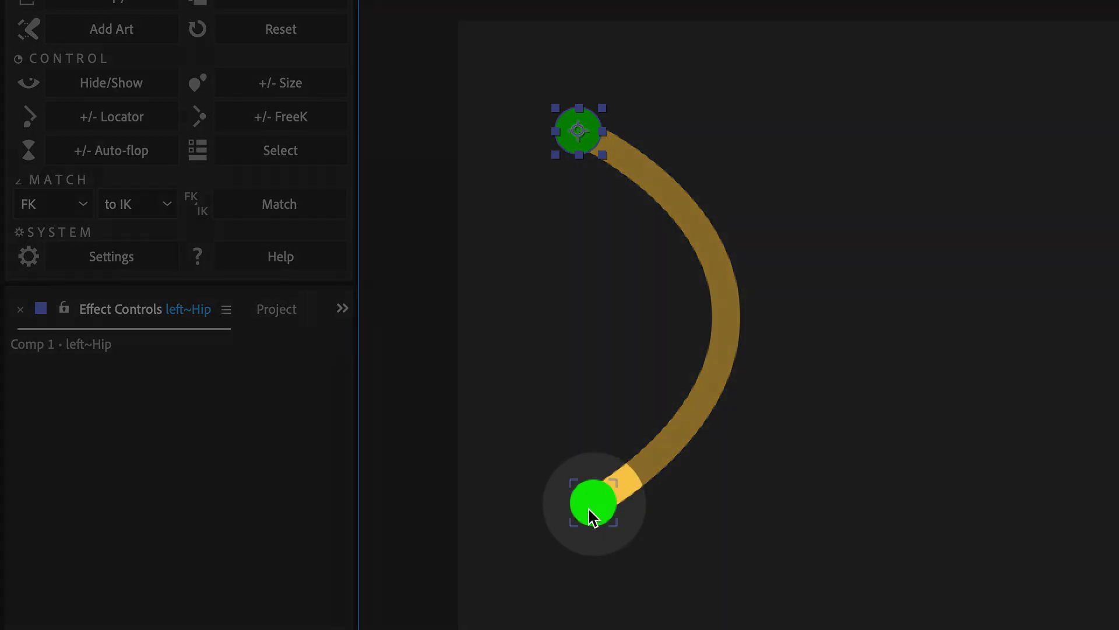
{"action": "left_click", "coordinate": [592, 504]}
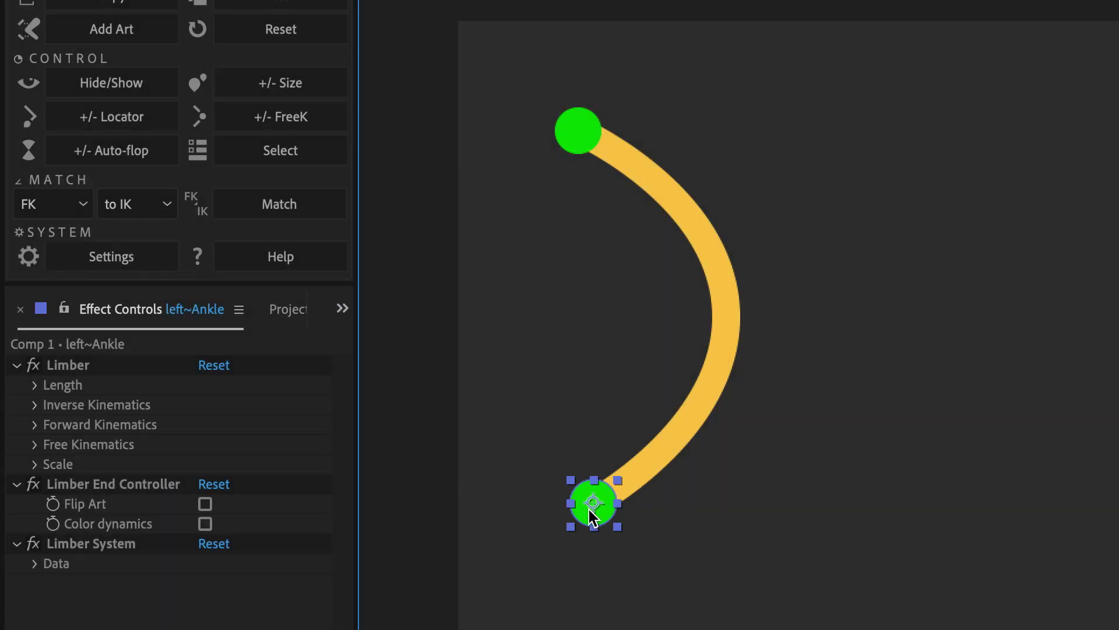
Lower the left leg's Limber Path Curvature to 39 and change its stroke colour to mint green.
{"action": "left_click", "coordinate": [730, 305]}
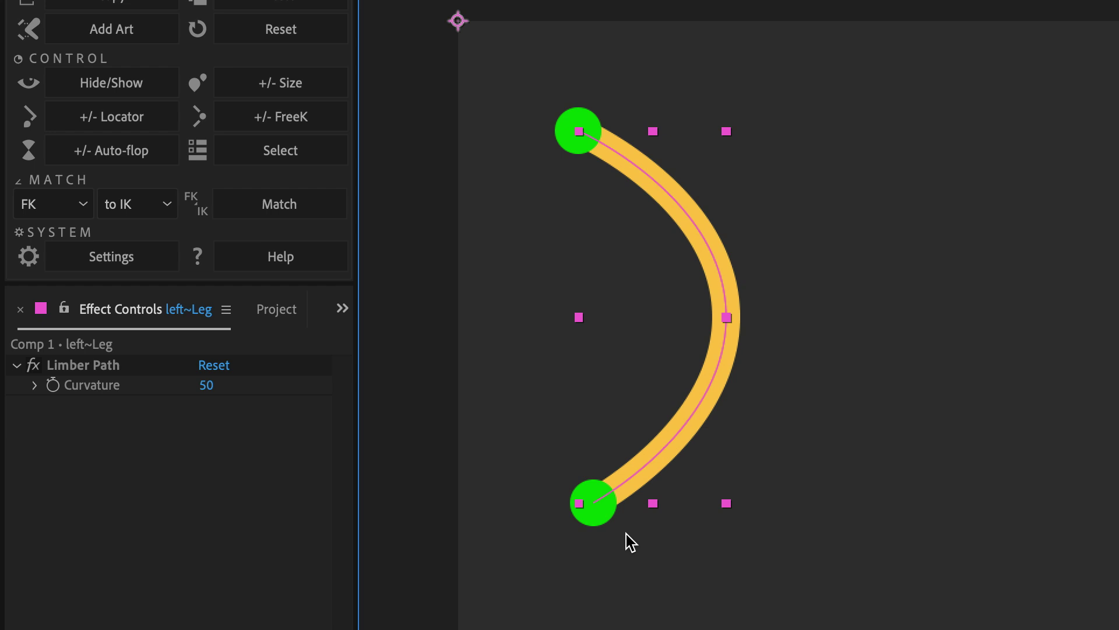
{"action": "left_click_drag", "start_coordinate": [208, 385], "coordinate": [184, 376]}
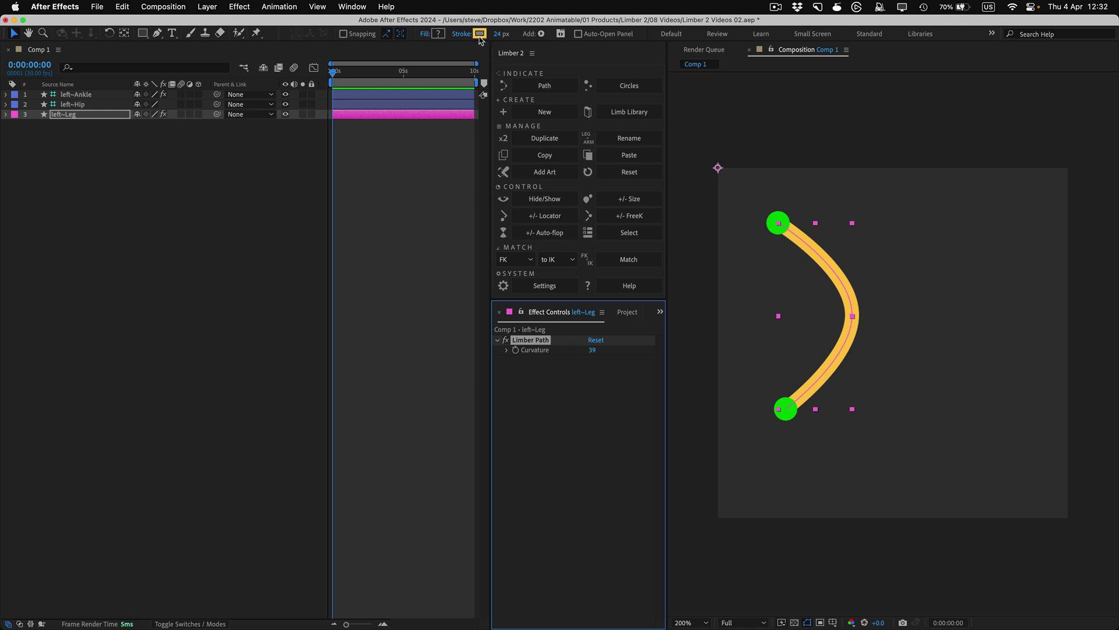
{"action": "left_click", "coordinate": [479, 34]}
{"action": "mouse_move", "coordinate": [577, 297]}
{"action": "left_mouse_down"}
{"action": "mouse_move", "coordinate": [583, 355]}
{"action": "mouse_move", "coordinate": [583, 307]}
{"action": "mouse_move", "coordinate": [582, 340]}
{"action": "left_mouse_up"}
{"action": "left_click", "coordinate": [667, 259]}
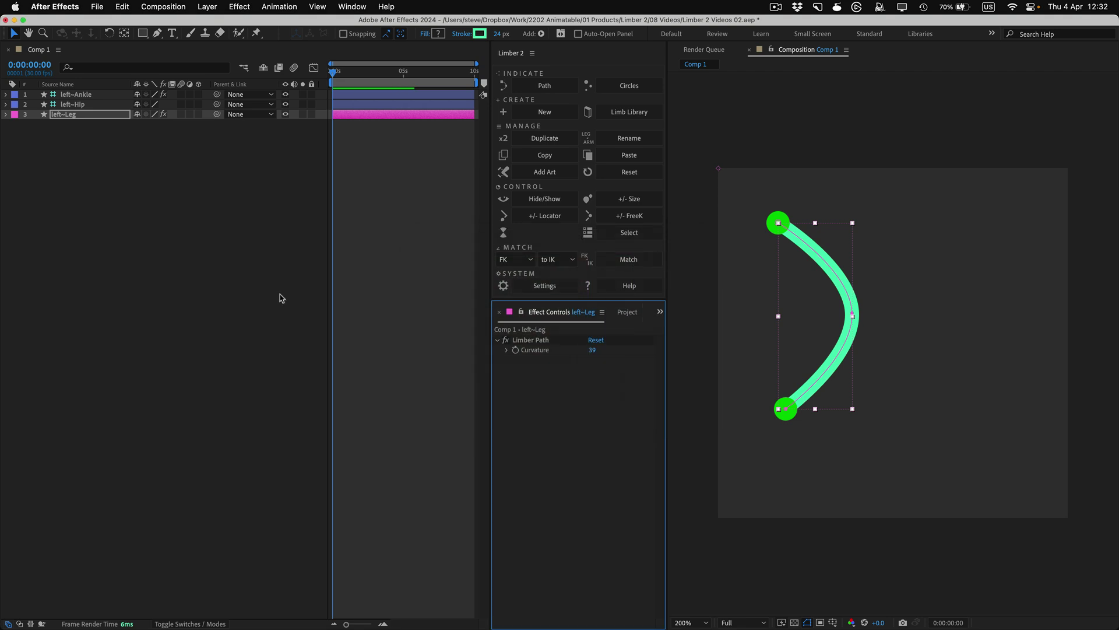
Set the left leg's Contents > Limb > Stroke Width to 71.
{"action": "left_click", "coordinate": [6, 114]}
{"action": "left_click", "coordinate": [17, 125]}
{"action": "left_click", "coordinate": [23, 135]}
{"action": "left_click", "coordinate": [36, 154]}
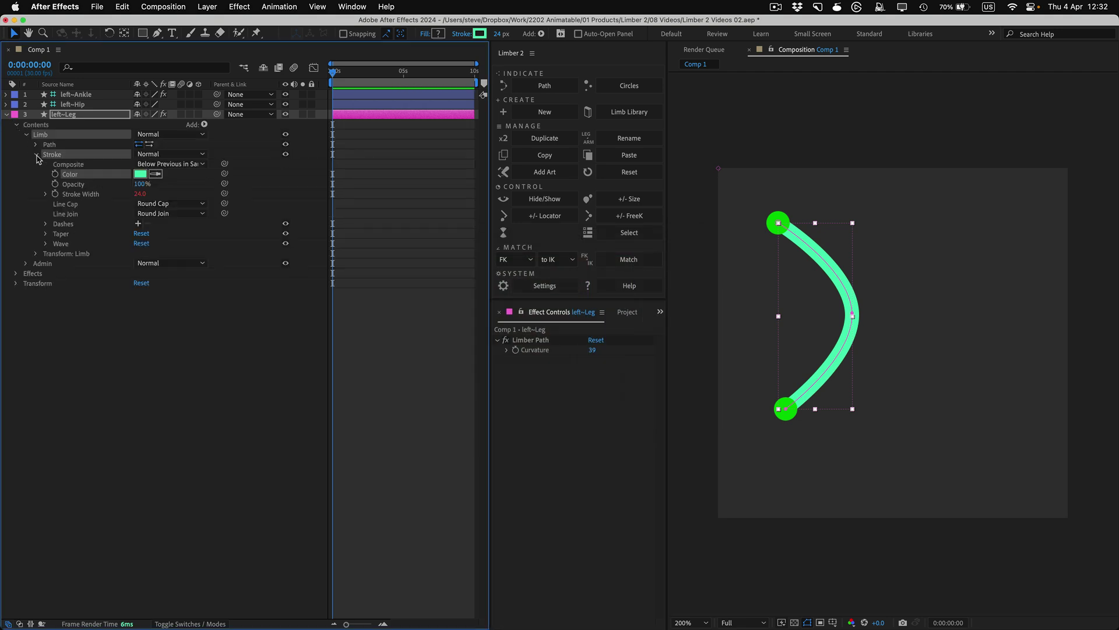
{"action": "mouse_move", "coordinate": [138, 198]}
{"action": "left_mouse_down"}
{"action": "mouse_move", "coordinate": [175, 194]}
{"action": "mouse_move", "coordinate": [140, 194]}
{"action": "mouse_move", "coordinate": [164, 196]}
{"action": "left_mouse_up"}
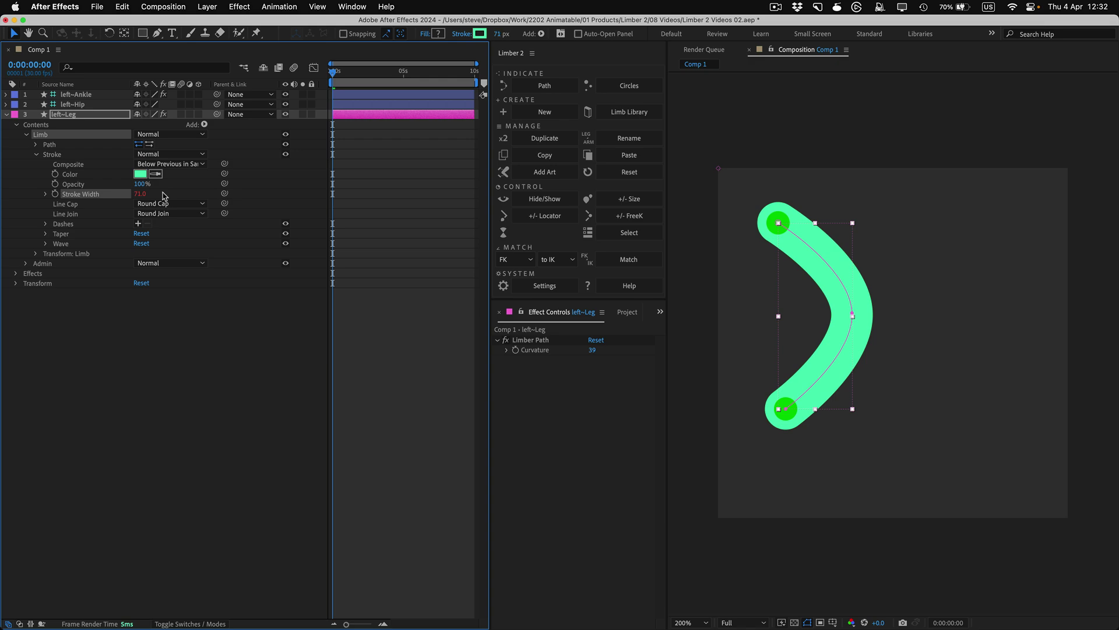
Create a new Taper-type limb with prefix 'right' and suffix Arm.
{"action": "left_click", "coordinate": [571, 114]}
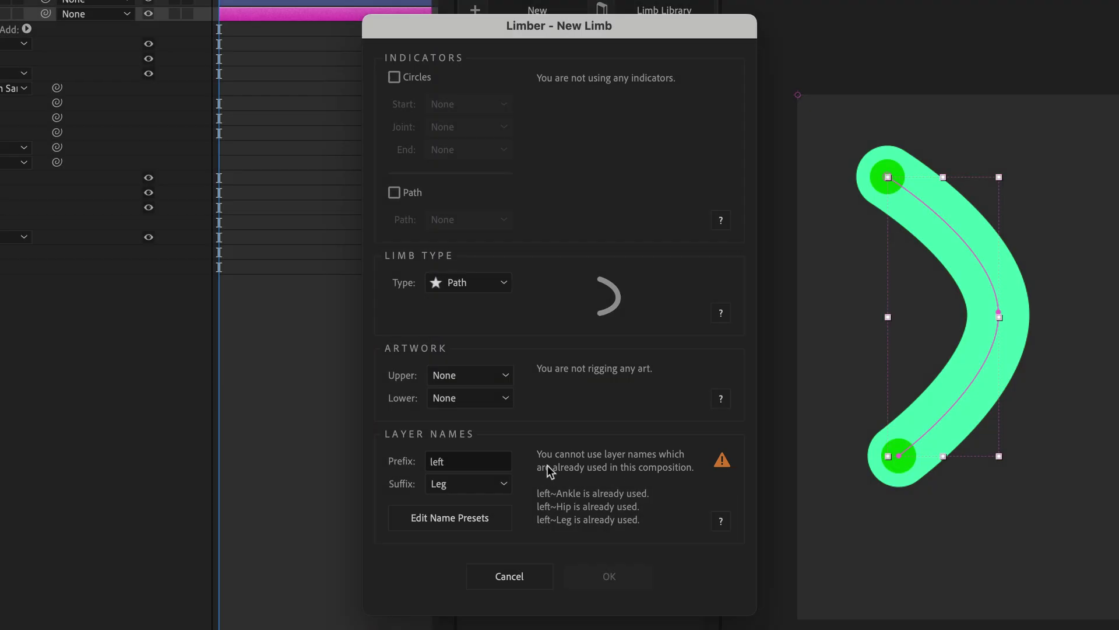
{"action": "left_click", "coordinate": [471, 459]}
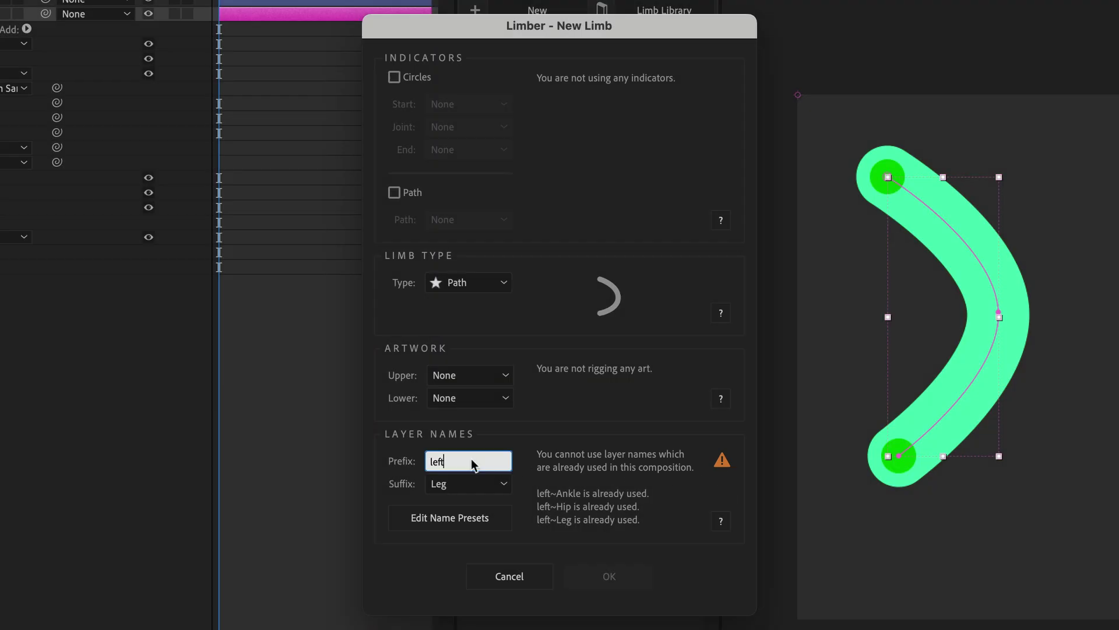
{"action": "key", "text": "BackSpace"}
{"action": "key", "text": "BackSpace"}
{"action": "key", "text": "BackSpace"}
{"action": "key", "text": "BackSpace"}
{"action": "type", "text": "right"}
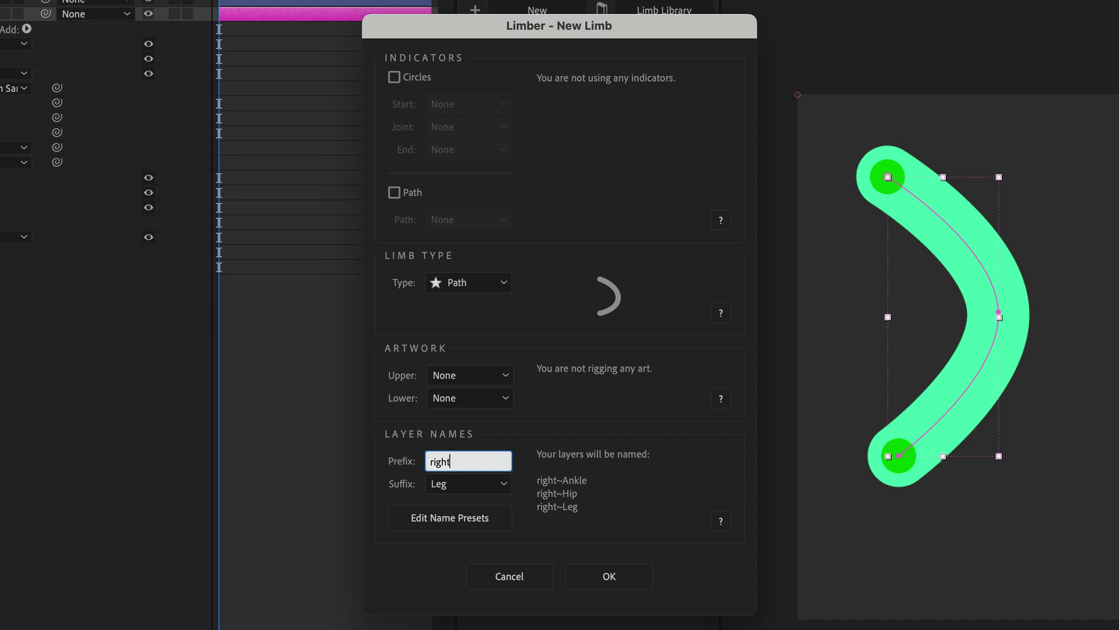
{"action": "left_click", "coordinate": [472, 483]}
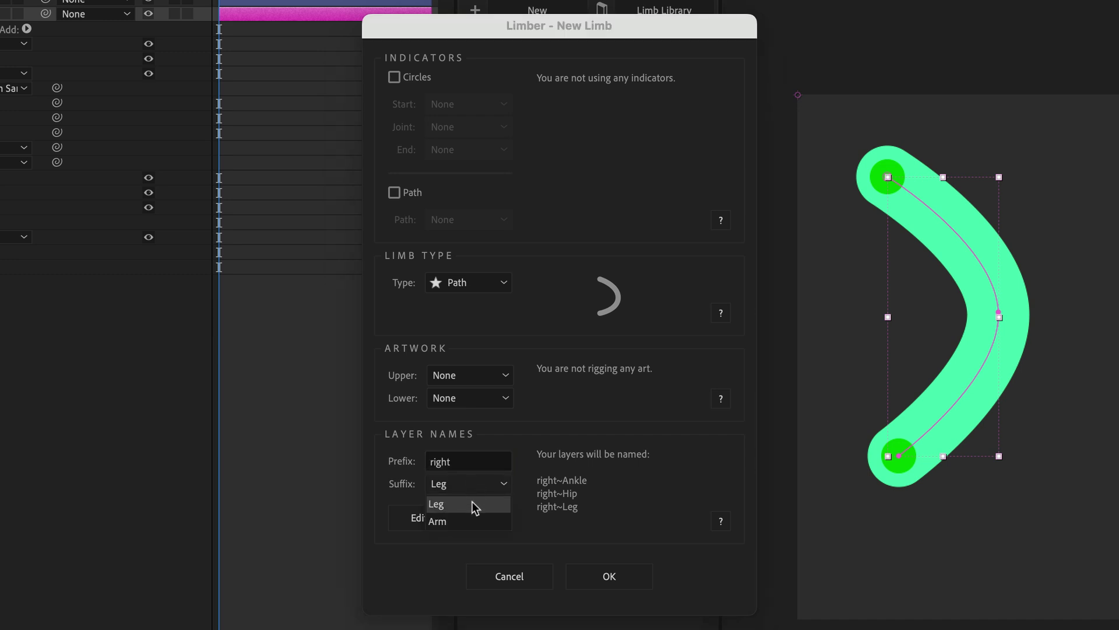
{"action": "left_click", "coordinate": [472, 522]}
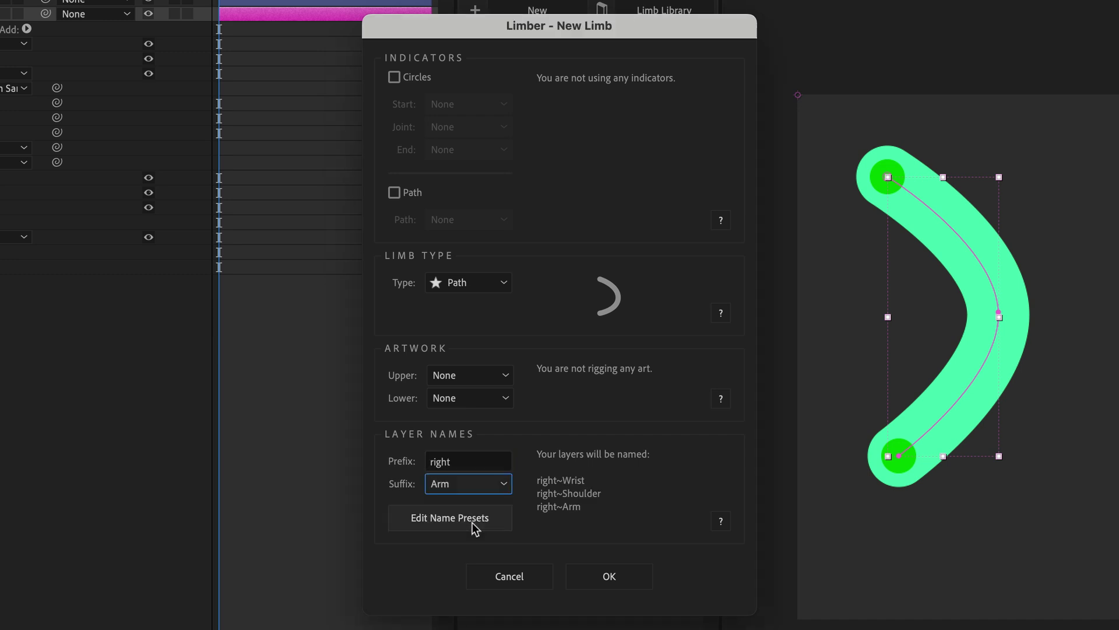
{"action": "left_click", "coordinate": [495, 287]}
{"action": "left_click", "coordinate": [494, 314]}
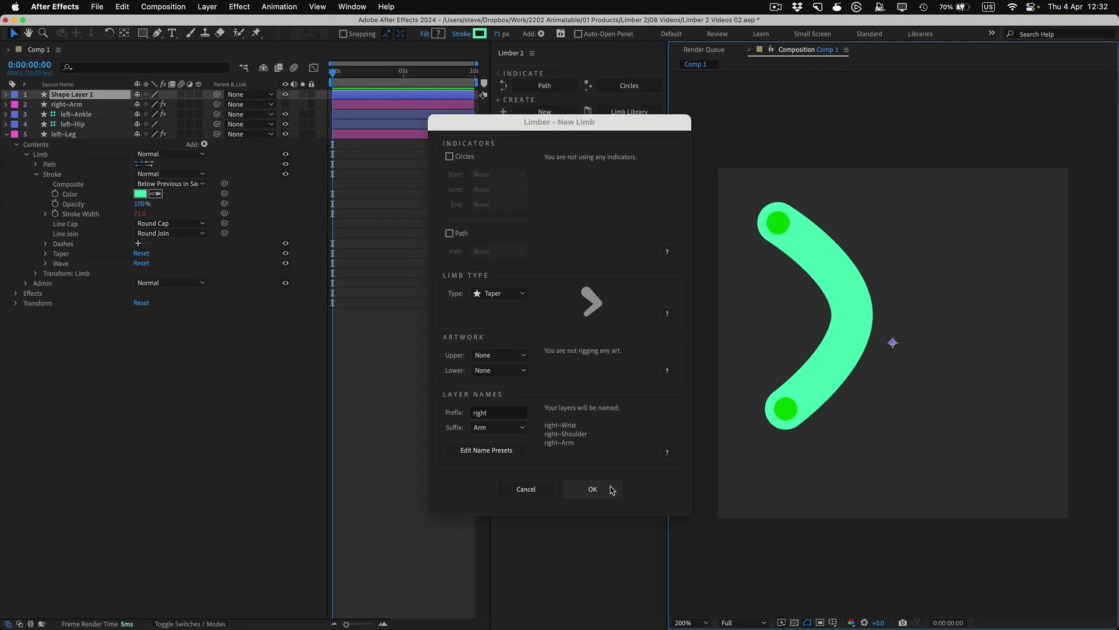
{"action": "left_click", "coordinate": [609, 576]}
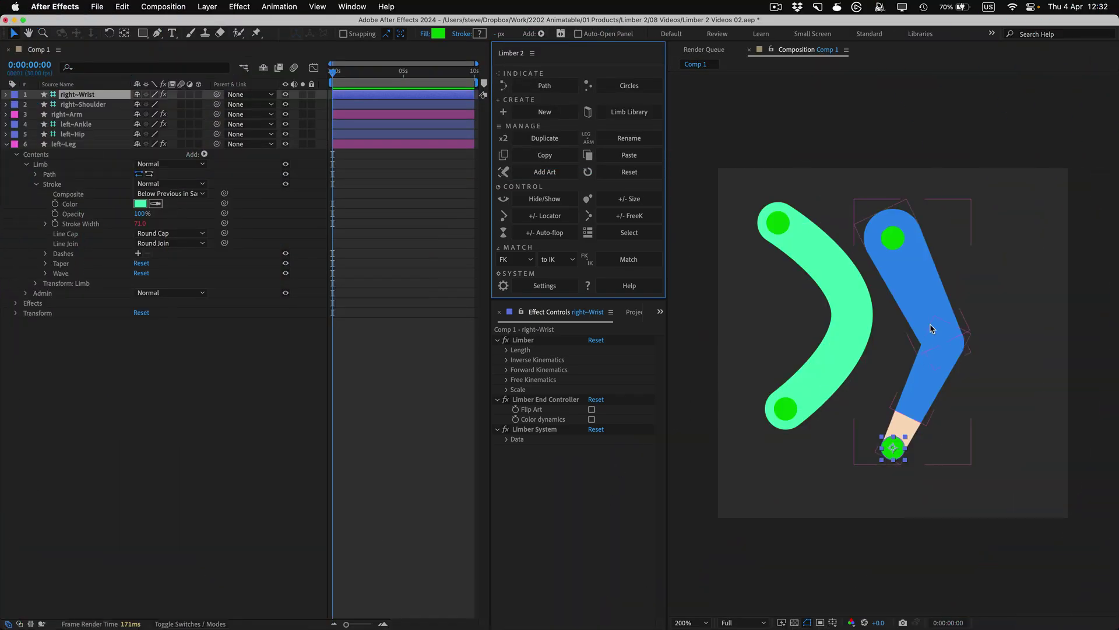
Expand the right~Arm layer's Limber Taper settings to reveal Widths and Colors.
{"action": "left_click", "coordinate": [934, 321]}
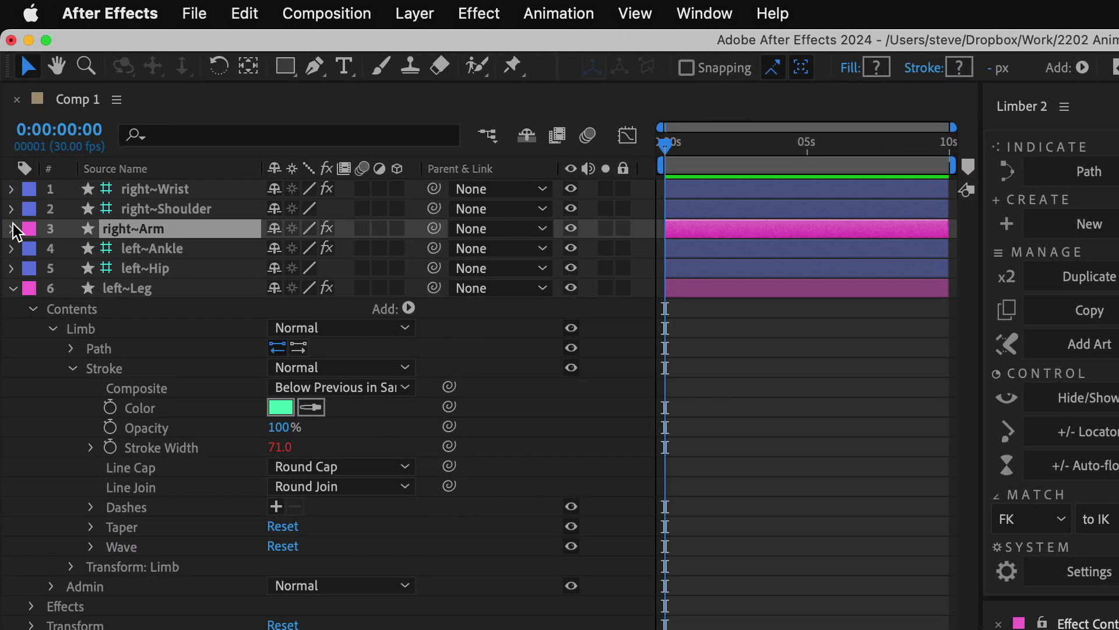
{"action": "left_click", "coordinate": [13, 227]}
{"action": "left_click", "coordinate": [31, 249]}
{"action": "left_click", "coordinate": [53, 268]}
{"action": "left_click", "coordinate": [74, 289]}
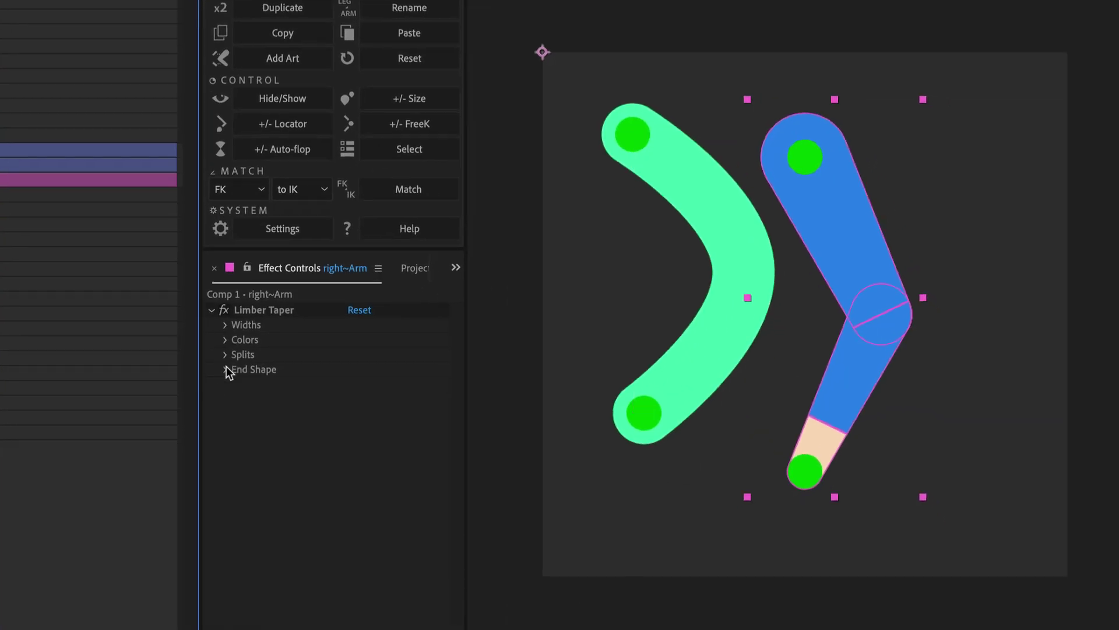
{"action": "left_click", "coordinate": [227, 367]}
{"action": "left_click", "coordinate": [225, 354]}
{"action": "left_click", "coordinate": [225, 339]}
{"action": "left_click", "coordinate": [225, 325]}
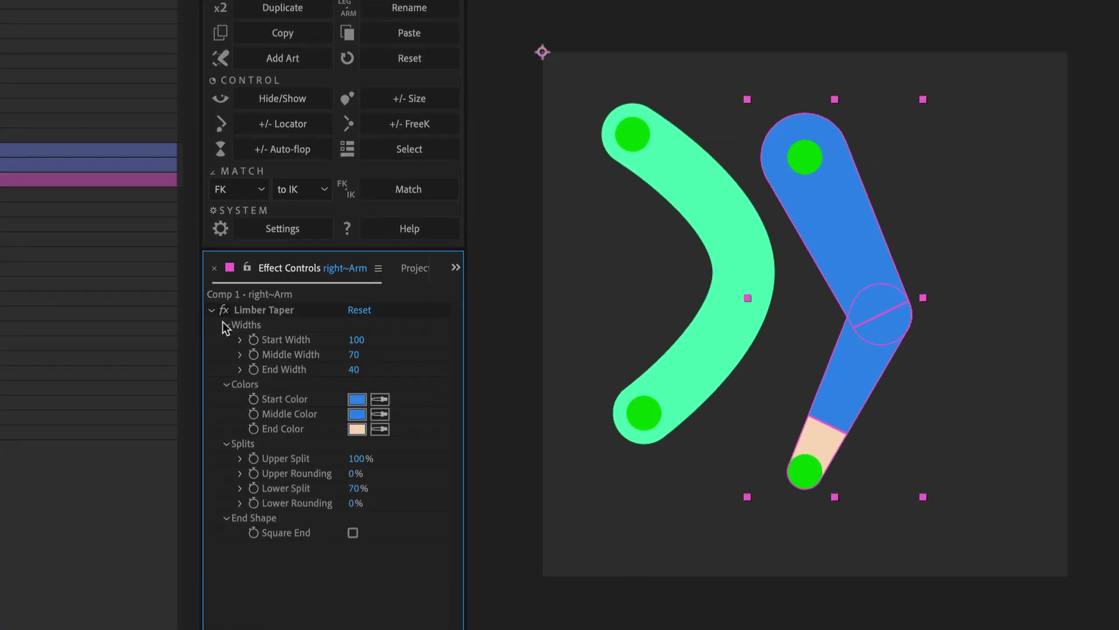
Set the arm's Start Width to 117 and pick a darker blue Start Color.
{"action": "left_click", "coordinate": [359, 340]}
{"action": "mouse_move", "coordinate": [365, 340]}
{"action": "left_mouse_down"}
{"action": "mouse_move", "coordinate": [399, 340]}
{"action": "mouse_move", "coordinate": [355, 340]}
{"action": "mouse_move", "coordinate": [385, 340]}
{"action": "mouse_move", "coordinate": [357, 354]}
{"action": "left_mouse_up"}
{"action": "left_click", "coordinate": [357, 400]}
{"action": "left_click_drag", "start_coordinate": [283, 229], "coordinate": [282, 282]}
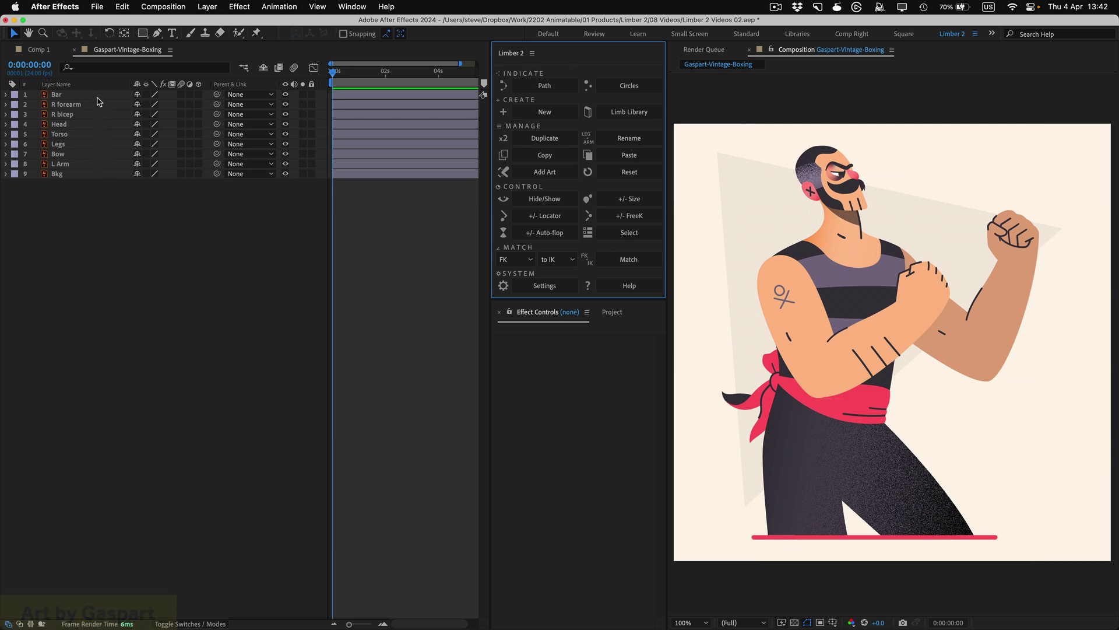
Solo the R bicep and R forearm layers to inspect them, then restore the full illustration.
{"action": "left_click", "coordinate": [303, 114]}
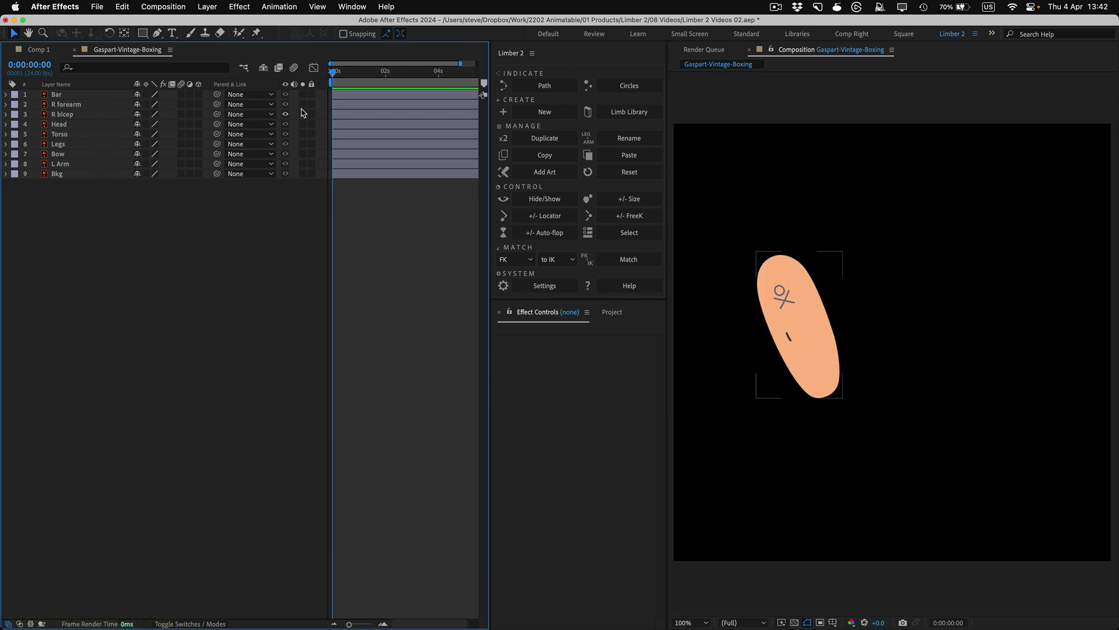
{"action": "left_click", "coordinate": [303, 104]}
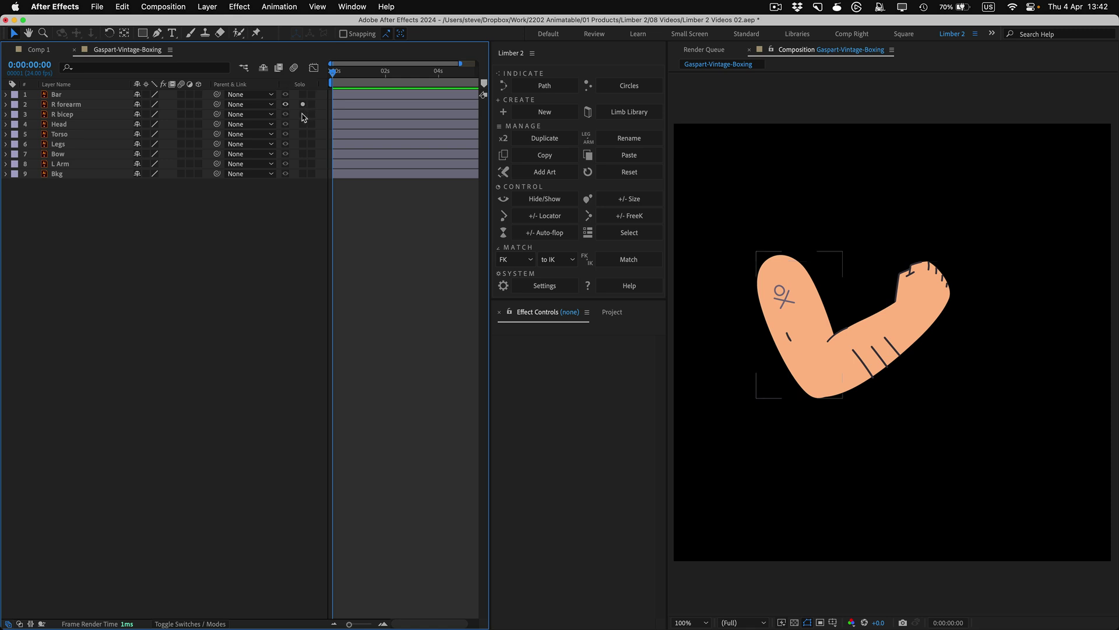
{"action": "left_click", "coordinate": [303, 114]}
{"action": "left_click", "coordinate": [303, 104]}
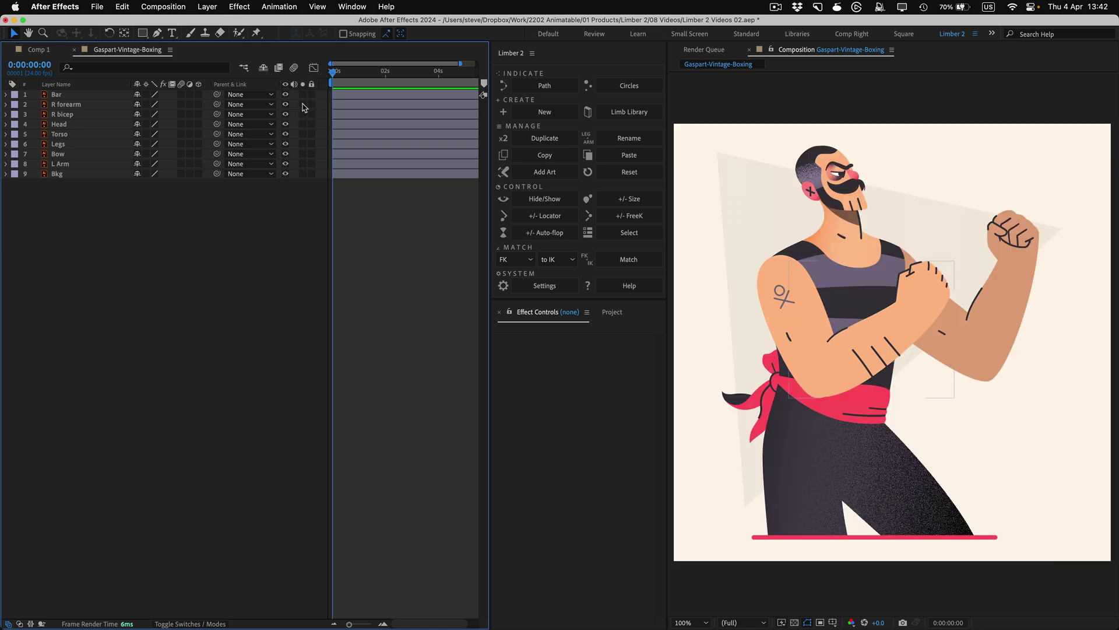
Convert R forearm and R bicep into shape layers with Create Shapes from Vector Layer.
{"action": "left_click", "coordinate": [113, 105]}
{"action": "left_click", "coordinate": [111, 114], "text": "shift"}
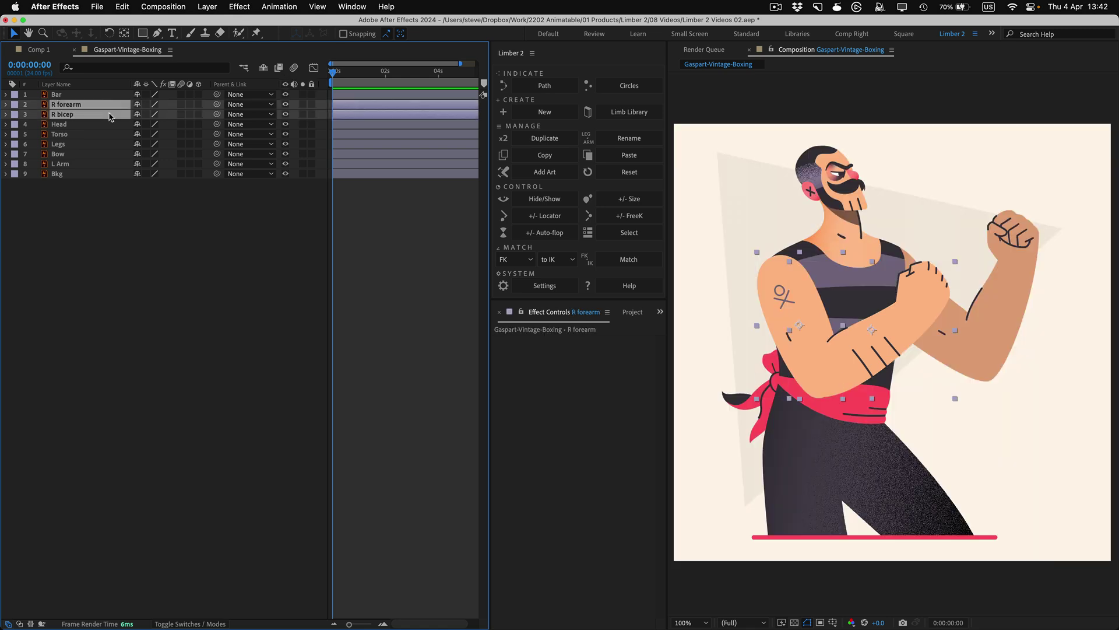
{"action": "right_click", "coordinate": [111, 117]}
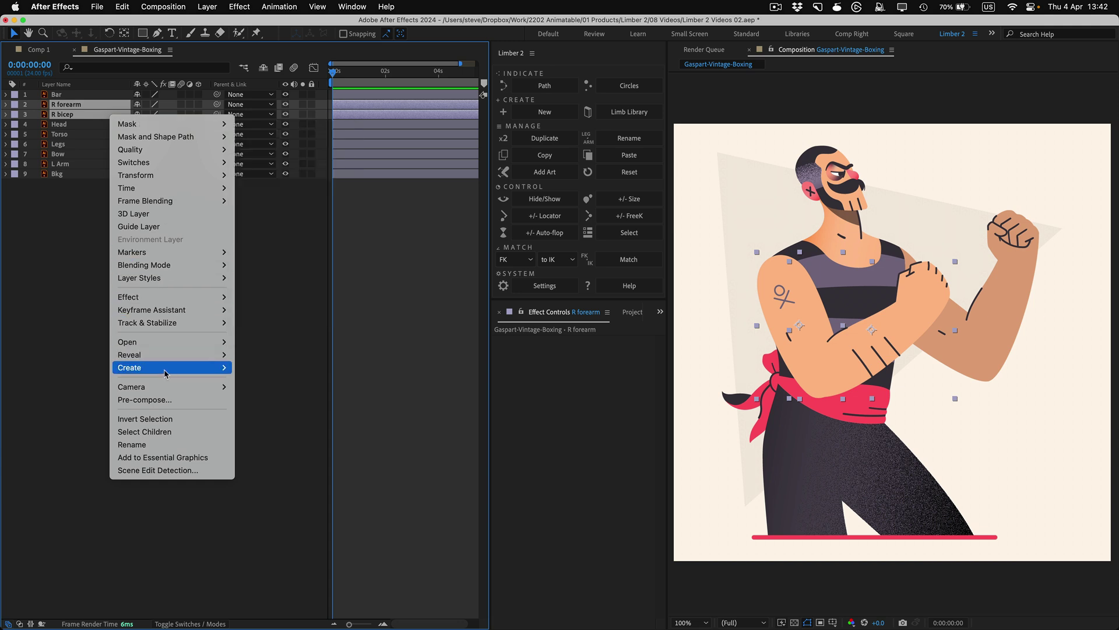
{"action": "mouse_move", "coordinate": [166, 368]}
{"action": "left_click", "coordinate": [287, 406]}
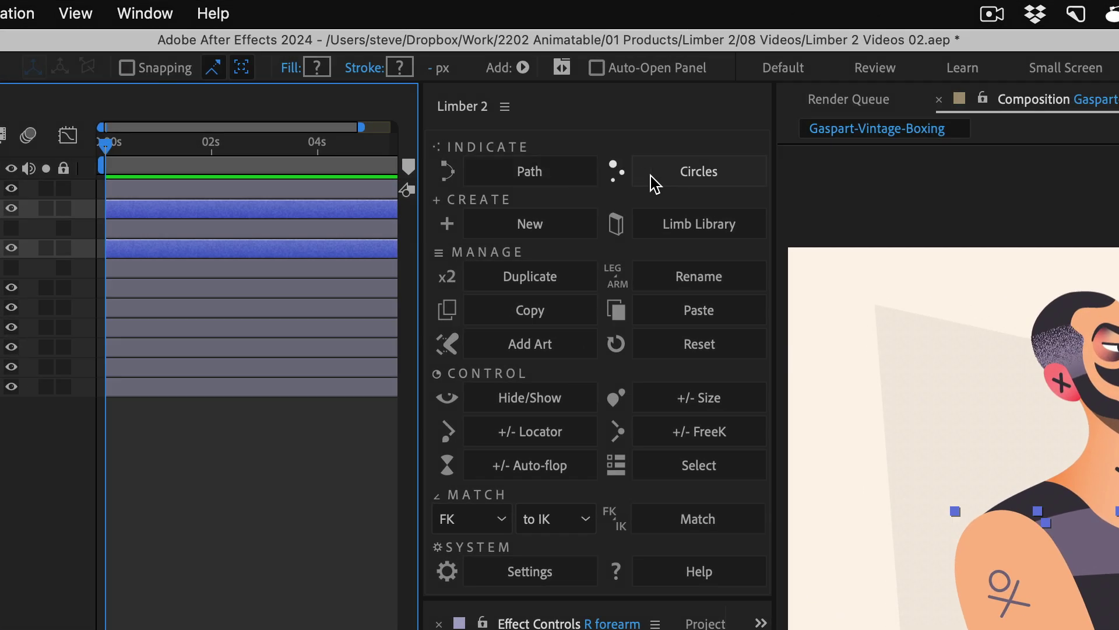
Add Limber indicator circles and place them on the right shoulder, elbow and wrist.
{"action": "left_click", "coordinate": [651, 176]}
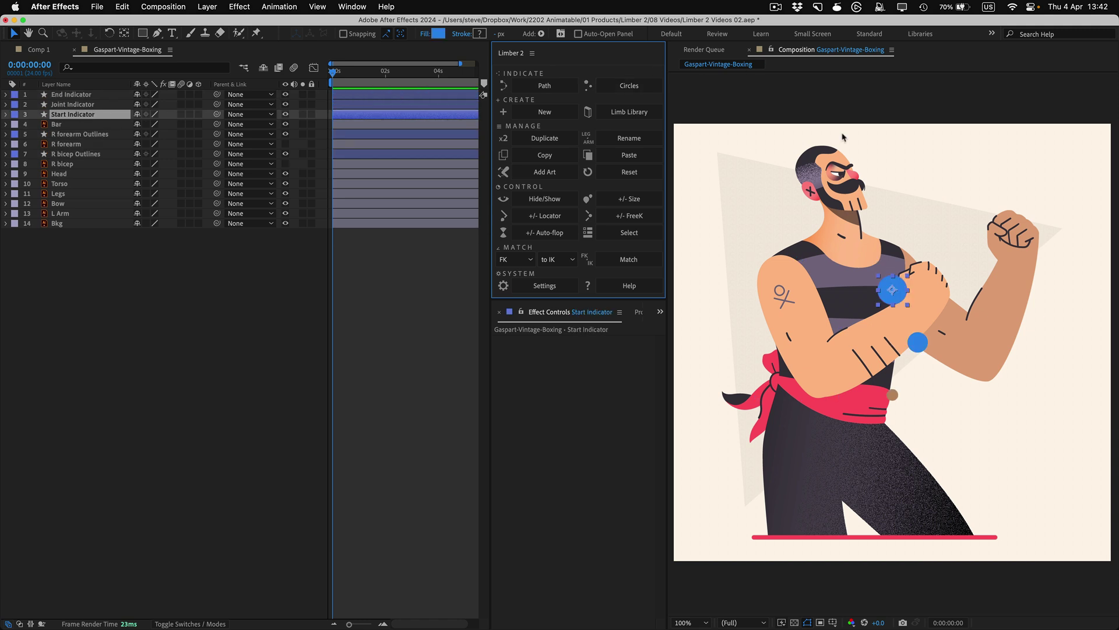
{"action": "left_click_drag", "start_coordinate": [892, 291], "coordinate": [785, 280]}
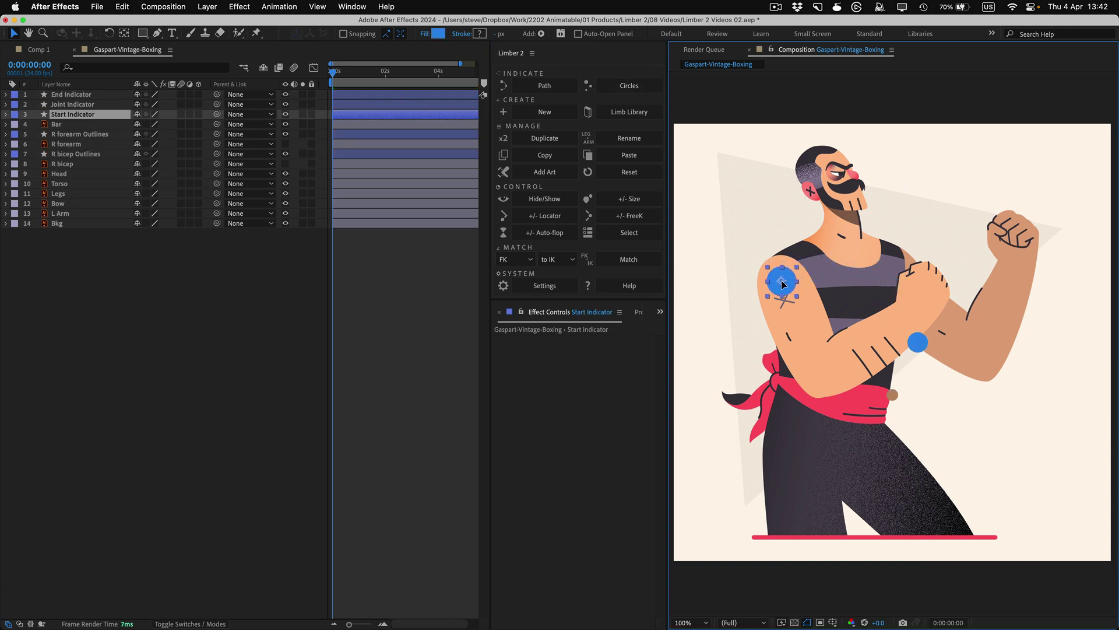
{"action": "left_click_drag", "start_coordinate": [903, 345], "coordinate": [834, 375]}
{"action": "left_click_drag", "start_coordinate": [892, 395], "coordinate": [907, 321]}
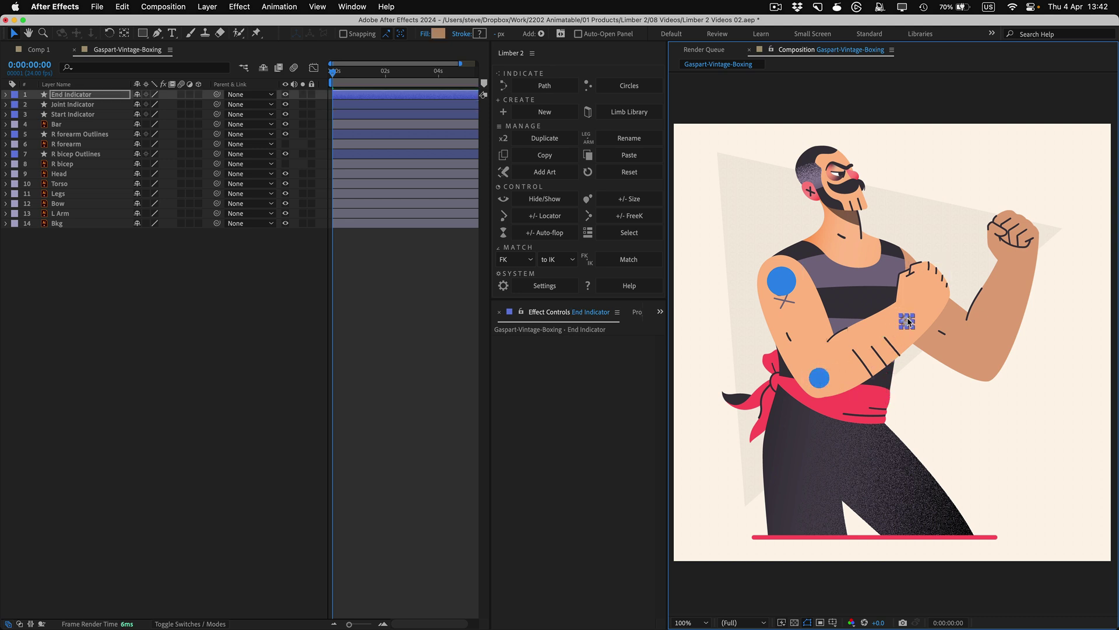
Select the Joint and Start Indicators along with R forearm and R bicep Outlines.
{"action": "left_click", "coordinate": [821, 378], "text": "shift"}
{"action": "left_click", "coordinate": [787, 285], "text": "shift"}
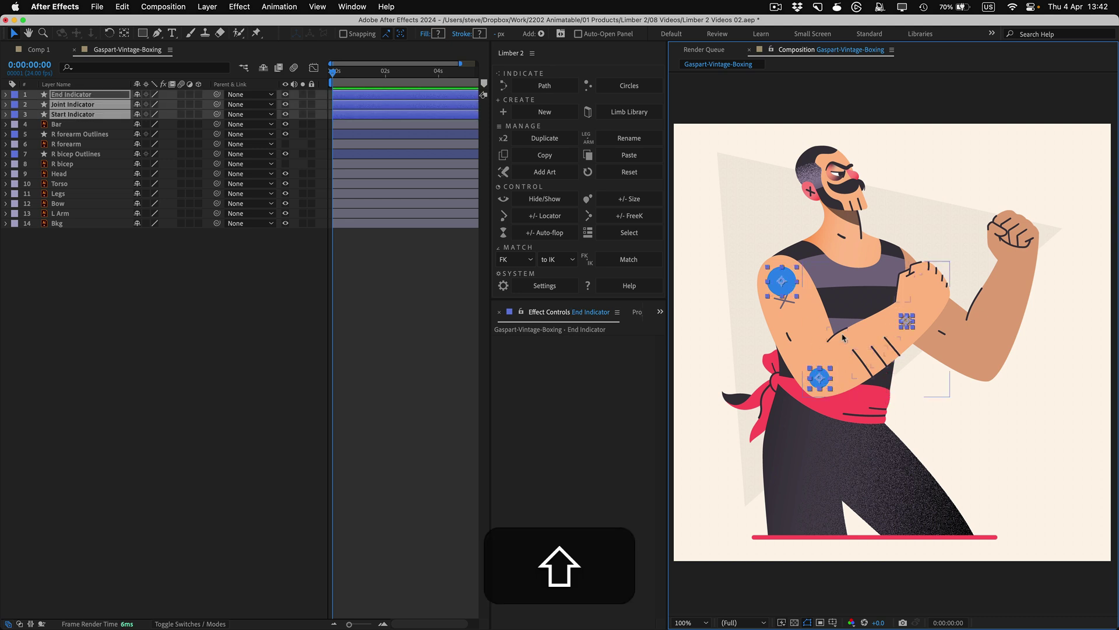
{"action": "left_click", "coordinate": [862, 356], "text": "shift"}
{"action": "left_click", "coordinate": [784, 341], "text": "shift"}
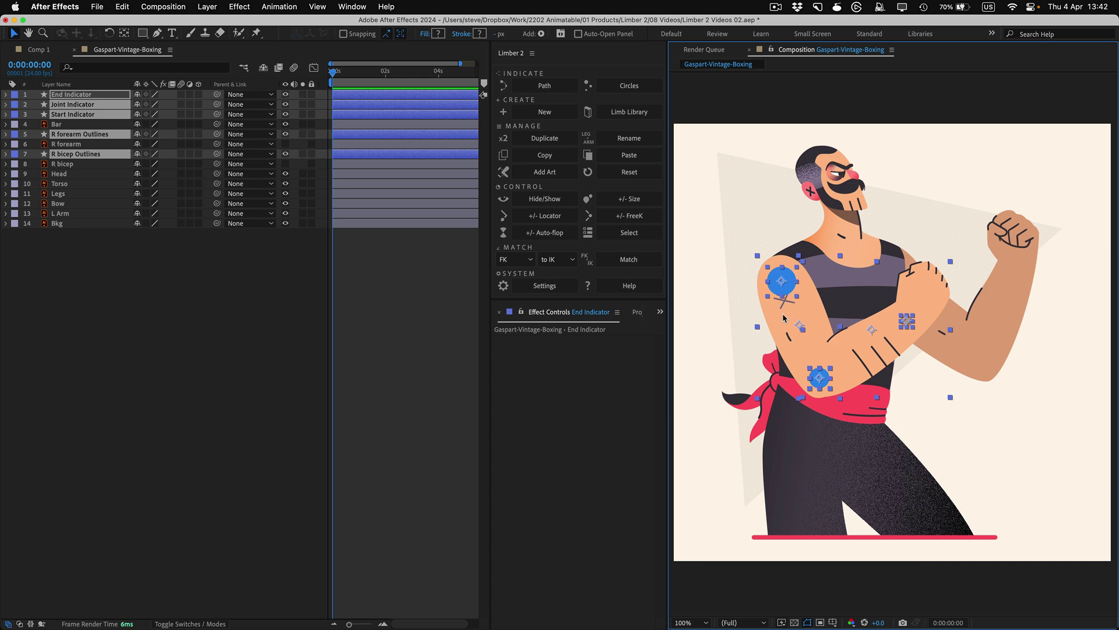
Set the new limb's Start/End to Start/End Indicator, upper R bicep Outlines, lower R forearm Outlines.
{"action": "left_click", "coordinate": [566, 114]}
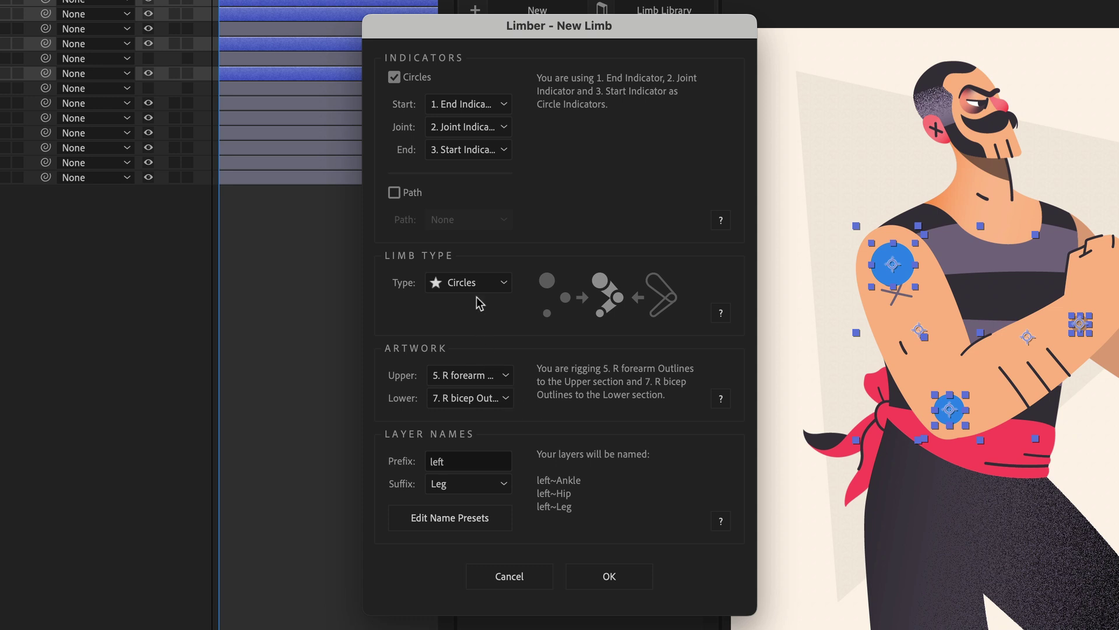
{"action": "left_click", "coordinate": [474, 104]}
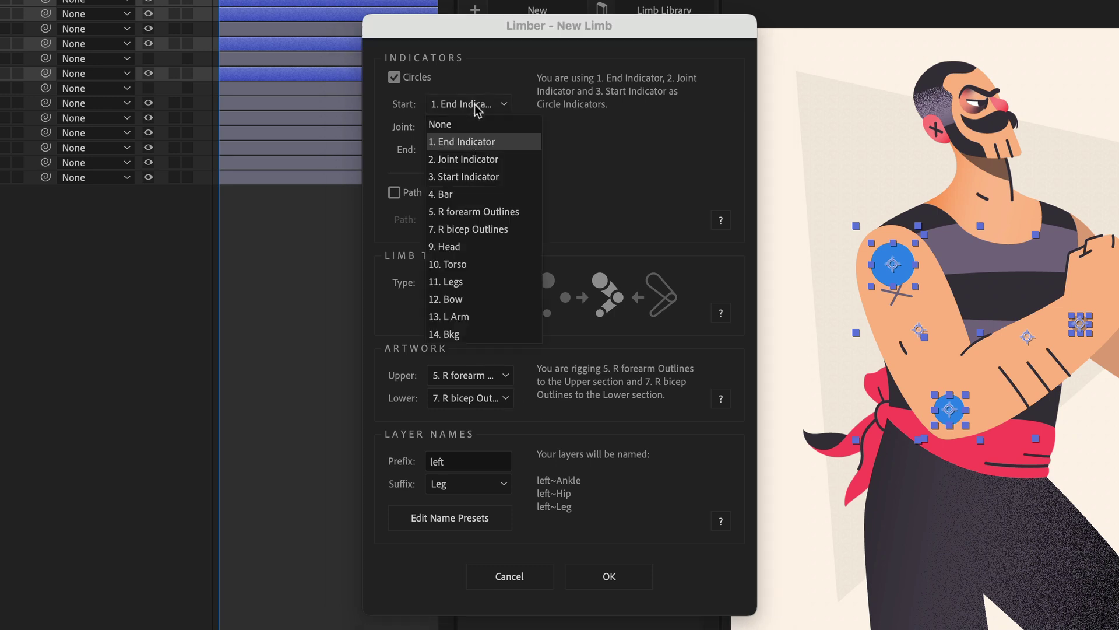
{"action": "left_click", "coordinate": [471, 173]}
{"action": "left_click", "coordinate": [472, 149]}
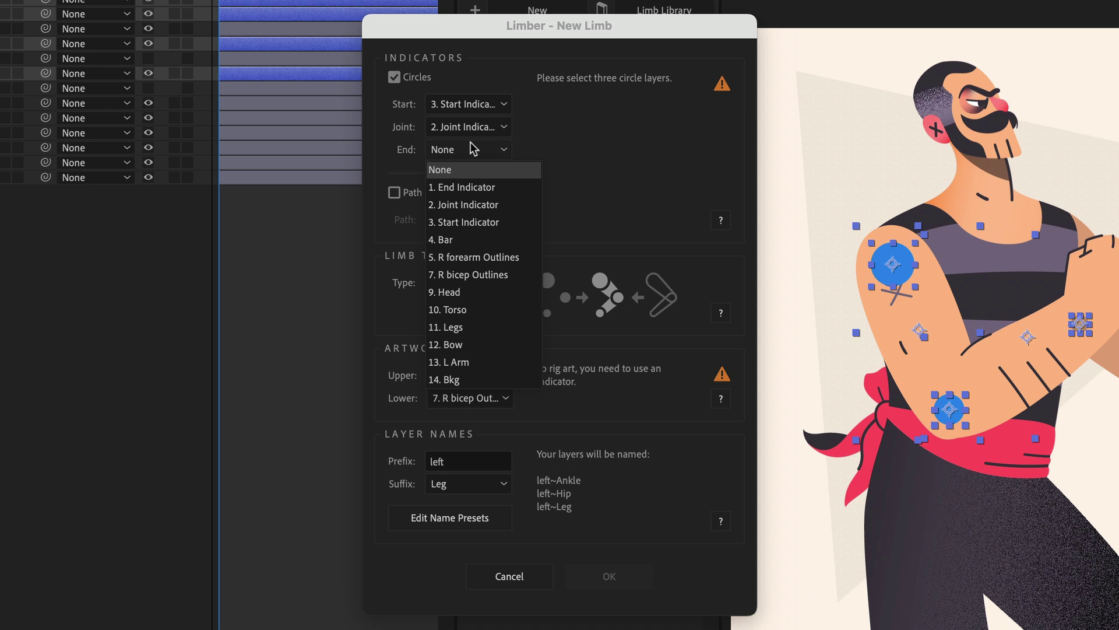
{"action": "left_click", "coordinate": [470, 187]}
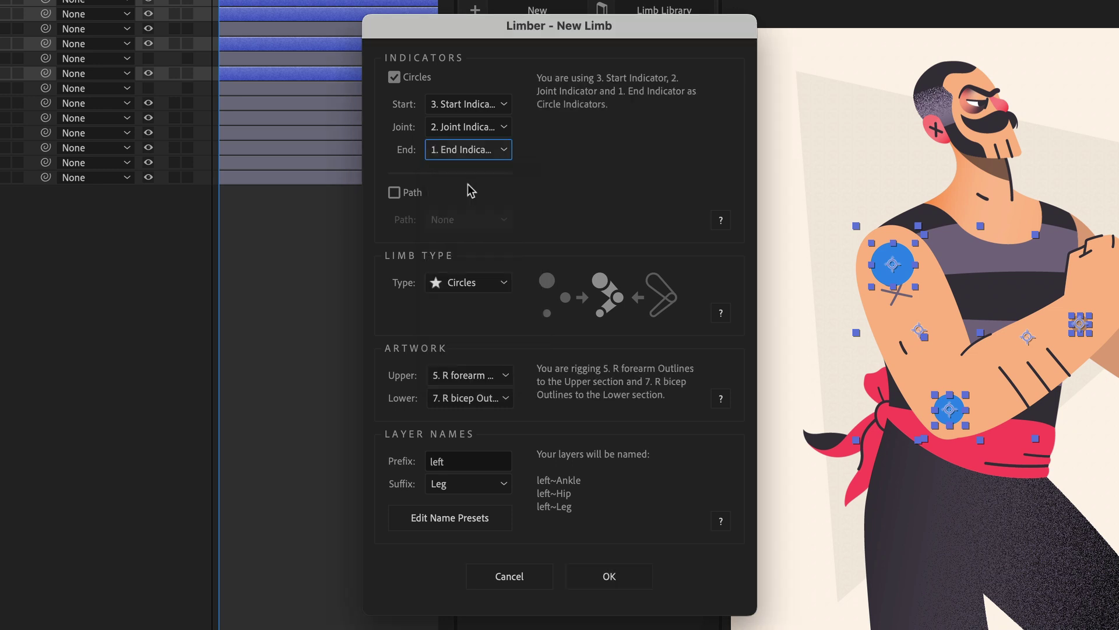
{"action": "left_click", "coordinate": [461, 373]}
{"action": "left_click", "coordinate": [464, 498]}
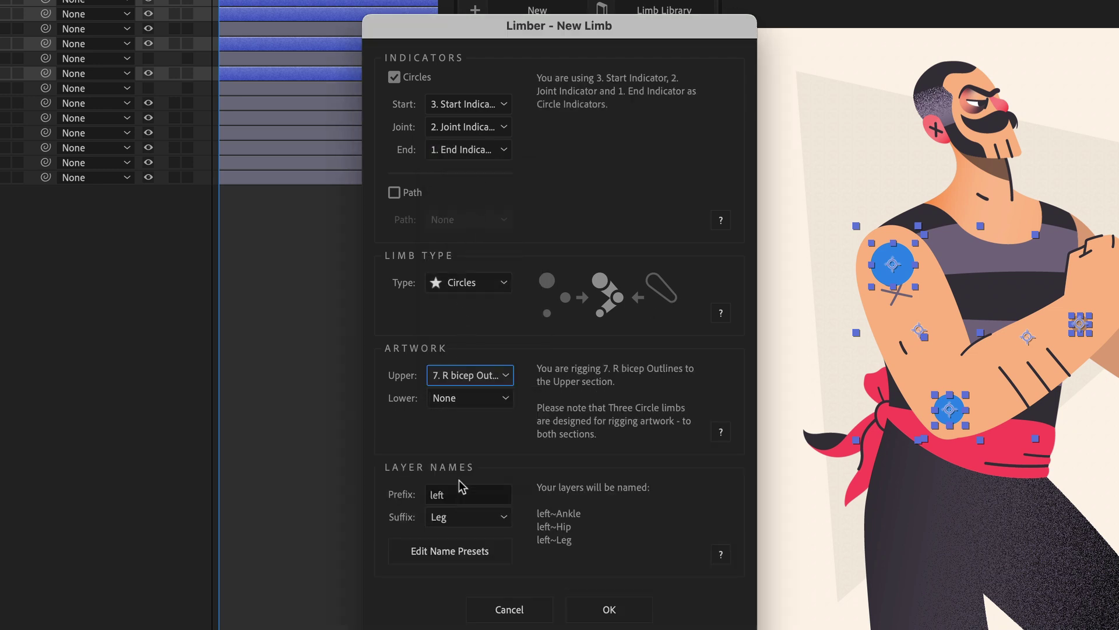
{"action": "left_click", "coordinate": [470, 400]}
{"action": "left_click", "coordinate": [473, 503]}
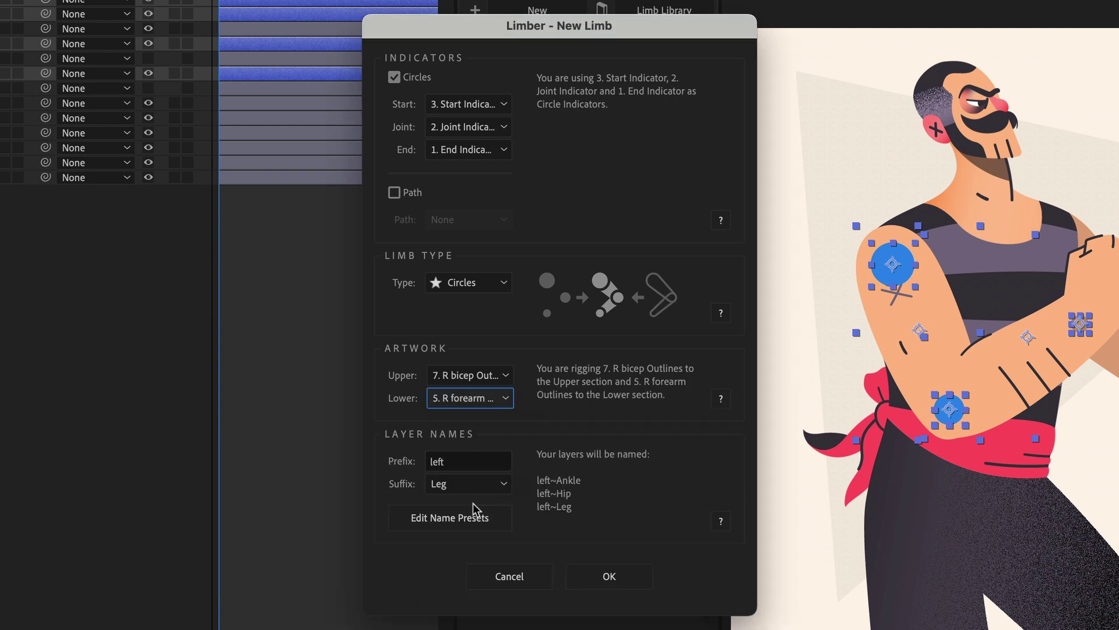
Name the limb with prefix 'right' and suffix Arm, and set its type to Shape.
{"action": "double_click", "coordinate": [476, 462]}
{"action": "type", "text": "right"}
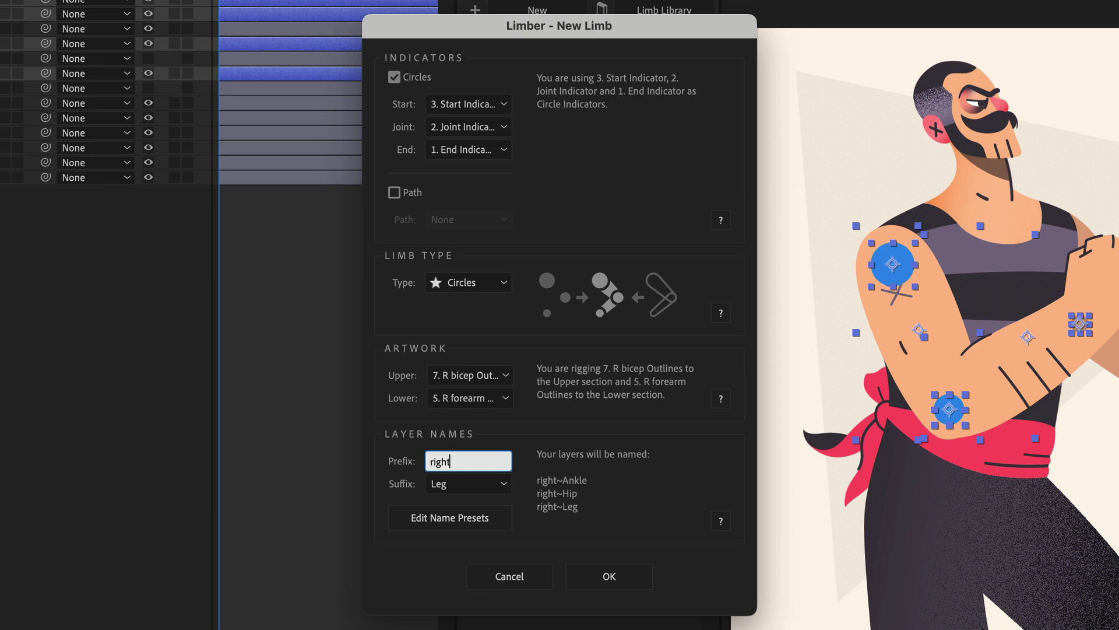
{"action": "left_click", "coordinate": [470, 485]}
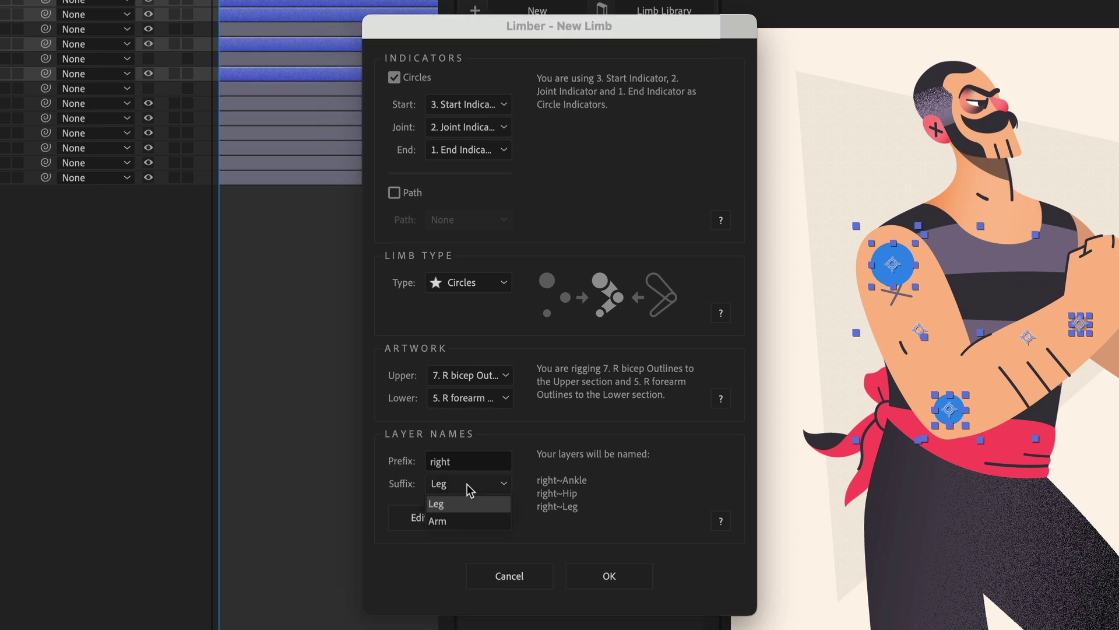
{"action": "left_click", "coordinate": [468, 522]}
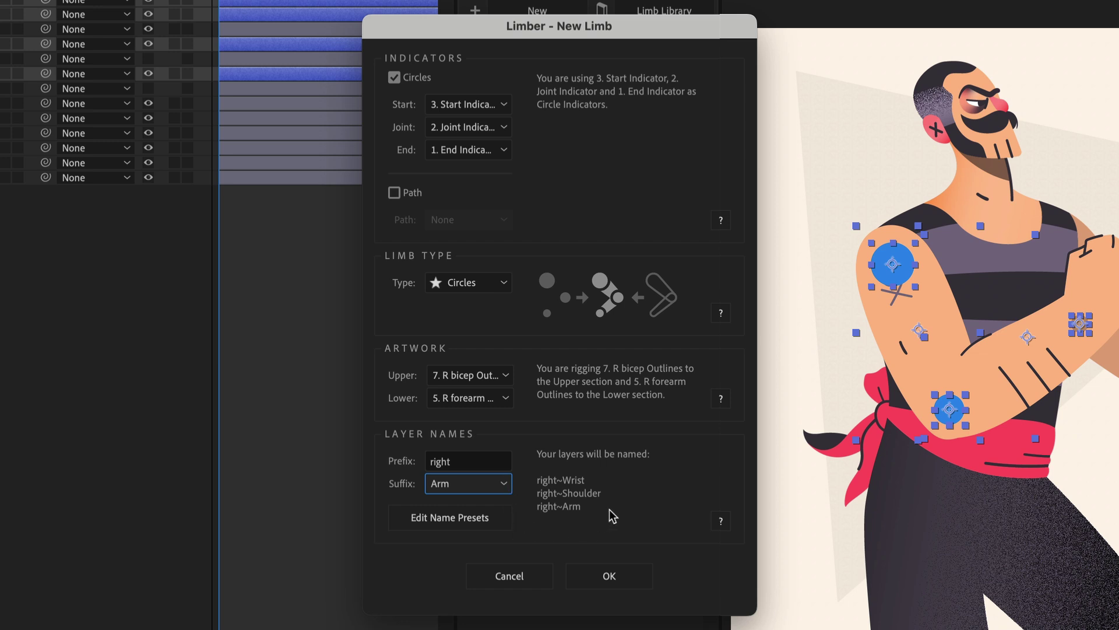
{"action": "left_click", "coordinate": [505, 285]}
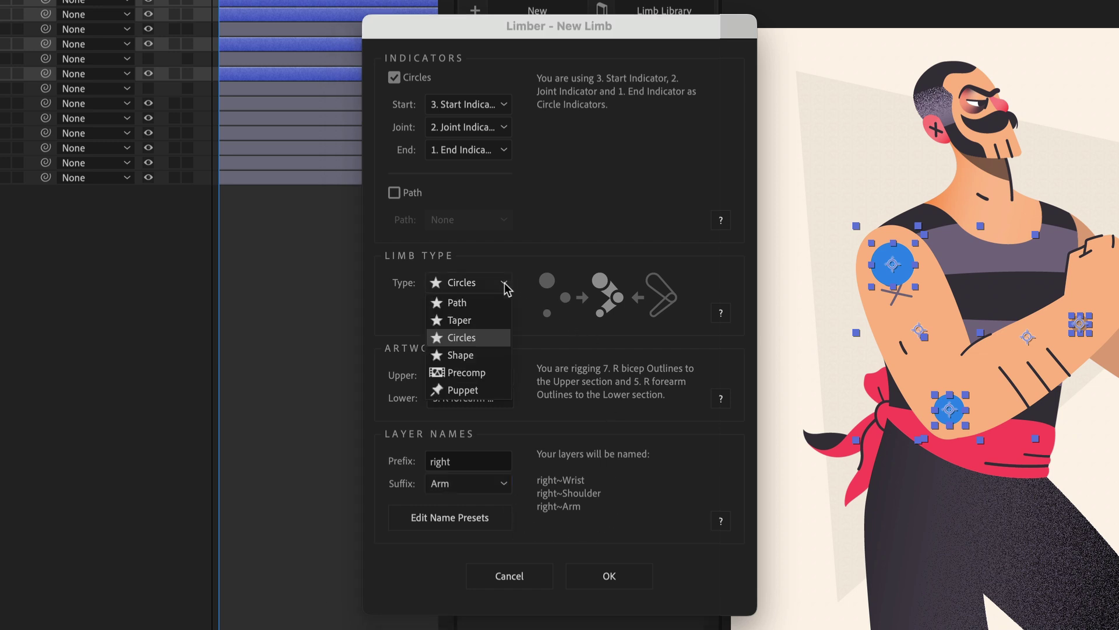
{"action": "left_click", "coordinate": [502, 352]}
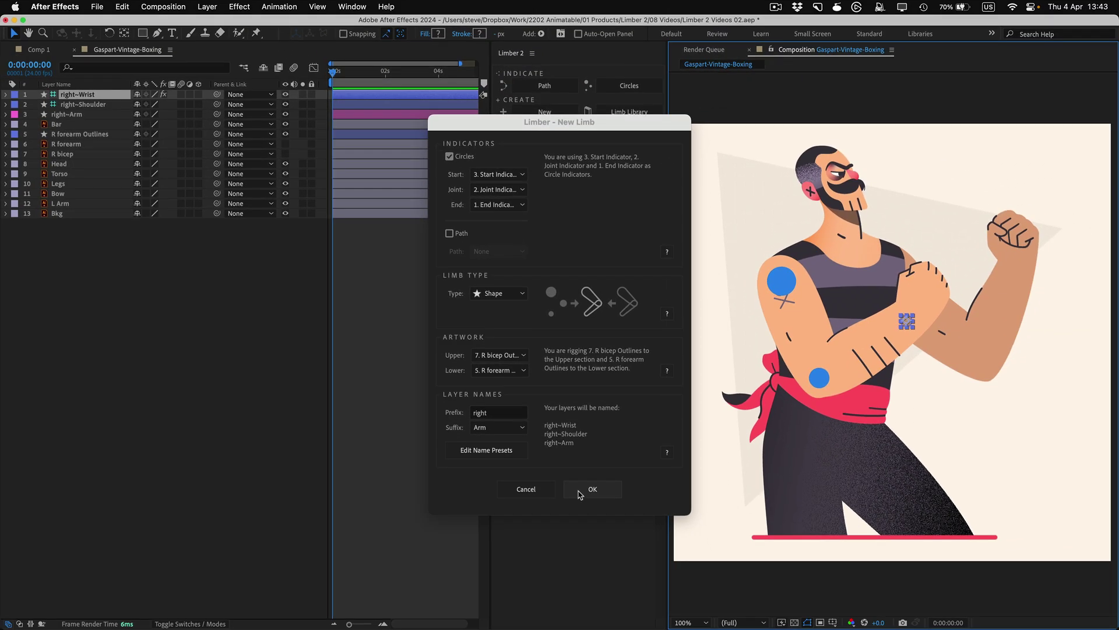
Create the right arm Shape limb, bend it from the wrist, and scrub Upper Length to 336.
{"action": "left_click", "coordinate": [592, 490]}
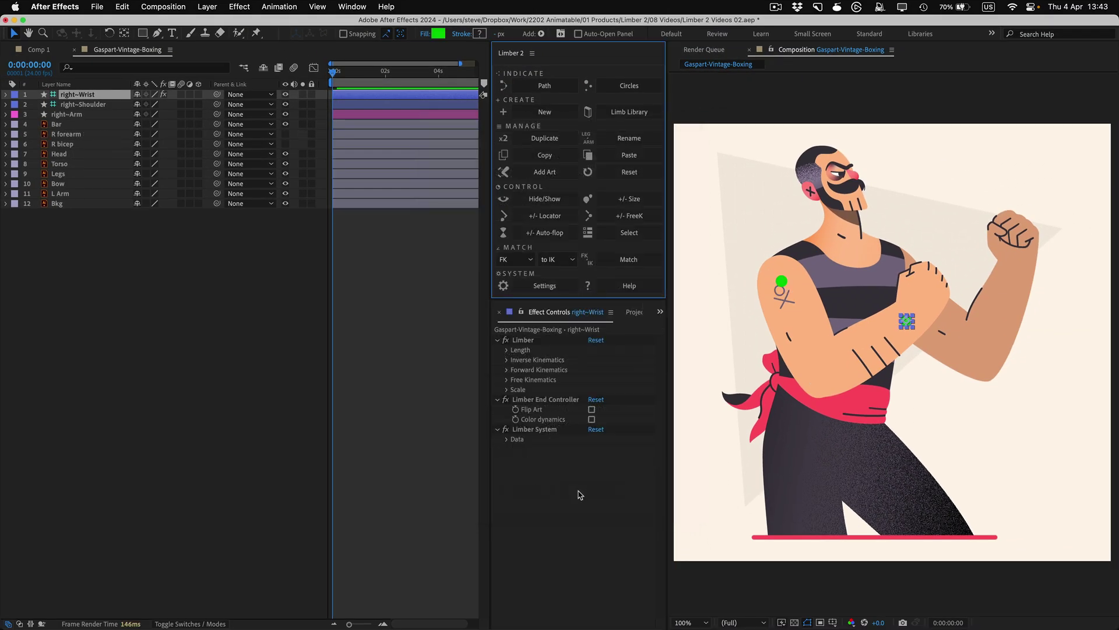
{"action": "left_click_drag", "start_coordinate": [907, 321], "coordinate": [930, 279]}
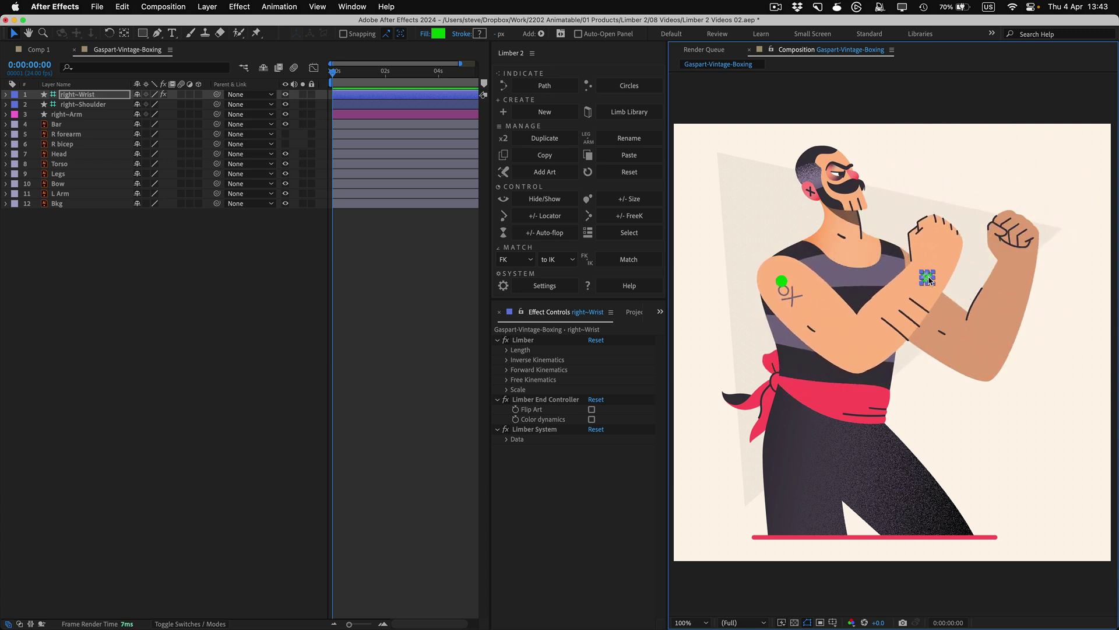
{"action": "left_click_drag", "start_coordinate": [929, 280], "coordinate": [1048, 186]}
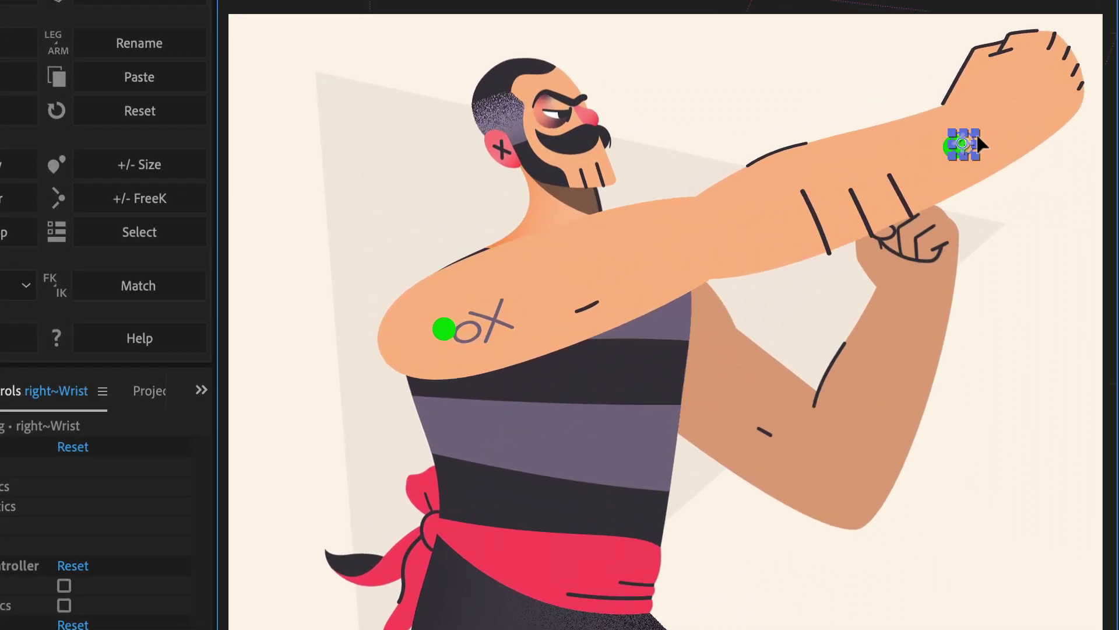
{"action": "left_click_drag", "start_coordinate": [981, 145], "coordinate": [677, 433]}
{"action": "left_click", "coordinate": [46, 467]}
{"action": "left_click_drag", "start_coordinate": [215, 483], "coordinate": [170, 462]}
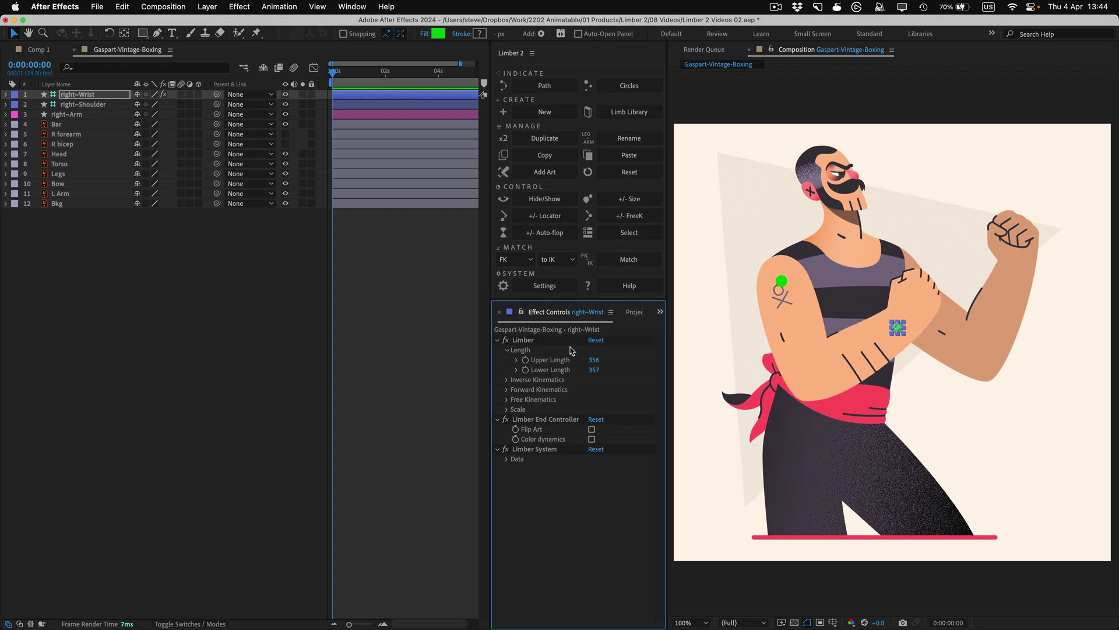
Undo the rig and fill the three indicator circles with the arm's sampled skin colour.
{"action": "key", "text": "super+z"}
{"action": "key", "text": "super+z"}
{"action": "key", "text": "super+z"}
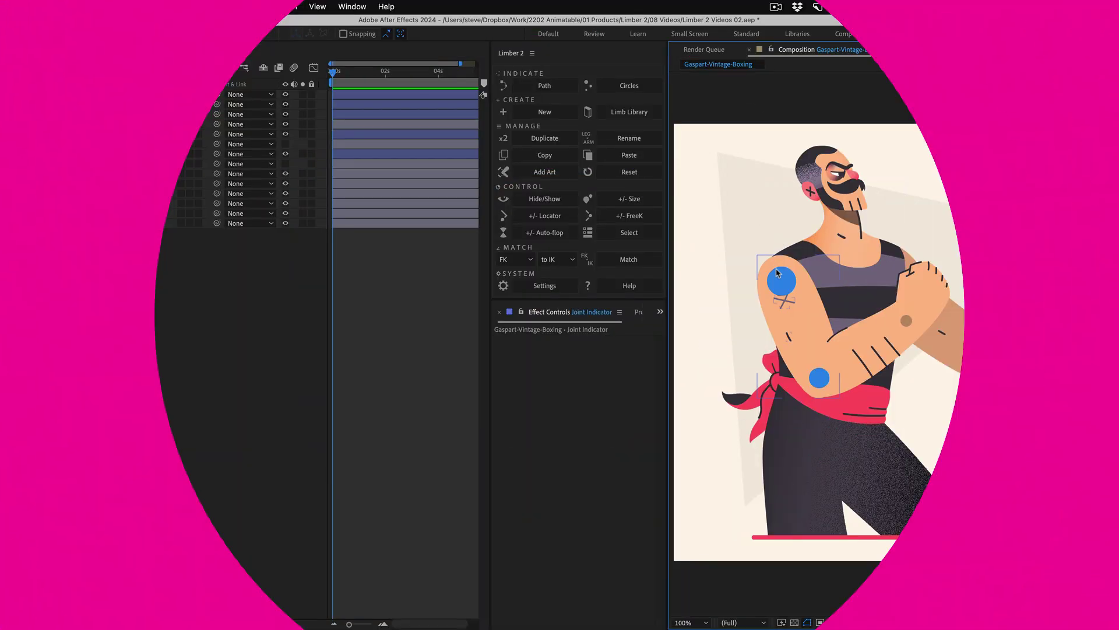
{"action": "left_click", "coordinate": [781, 283]}
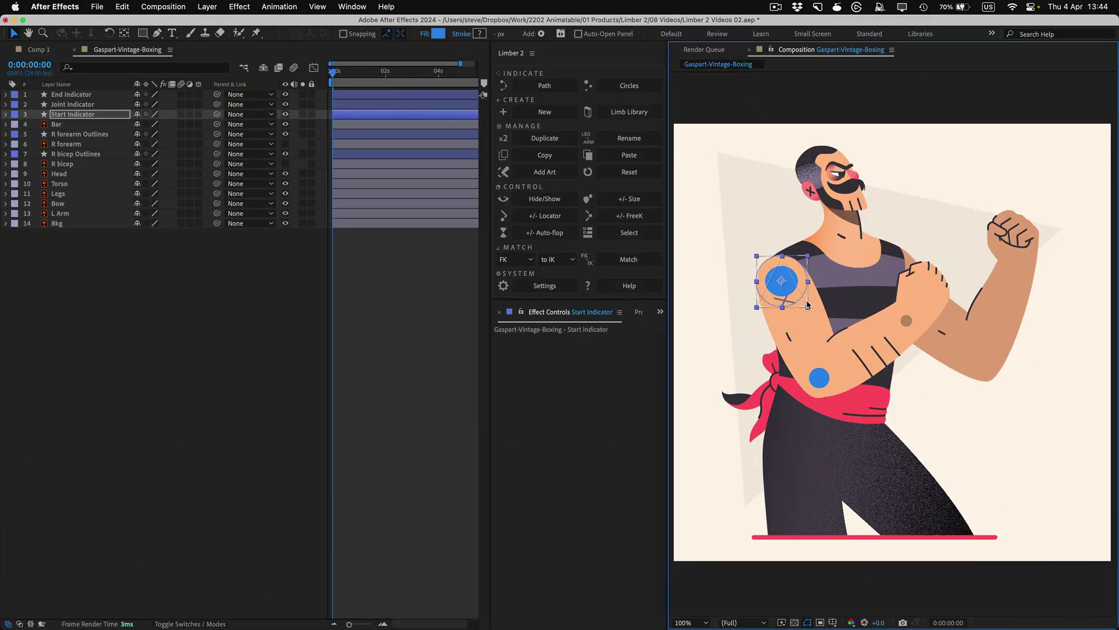
{"action": "left_click", "coordinate": [819, 378]}
{"action": "left_click", "coordinate": [908, 322]}
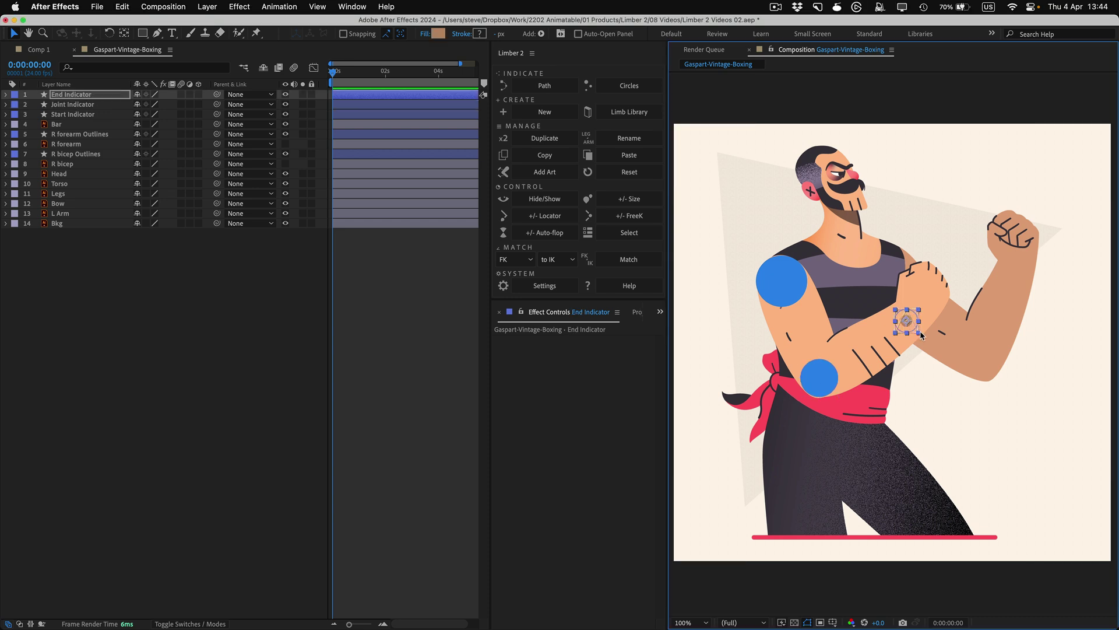
{"action": "left_click", "coordinate": [819, 377], "text": "shift"}
{"action": "left_click", "coordinate": [778, 265], "text": "shift"}
{"action": "left_click", "coordinate": [437, 33]}
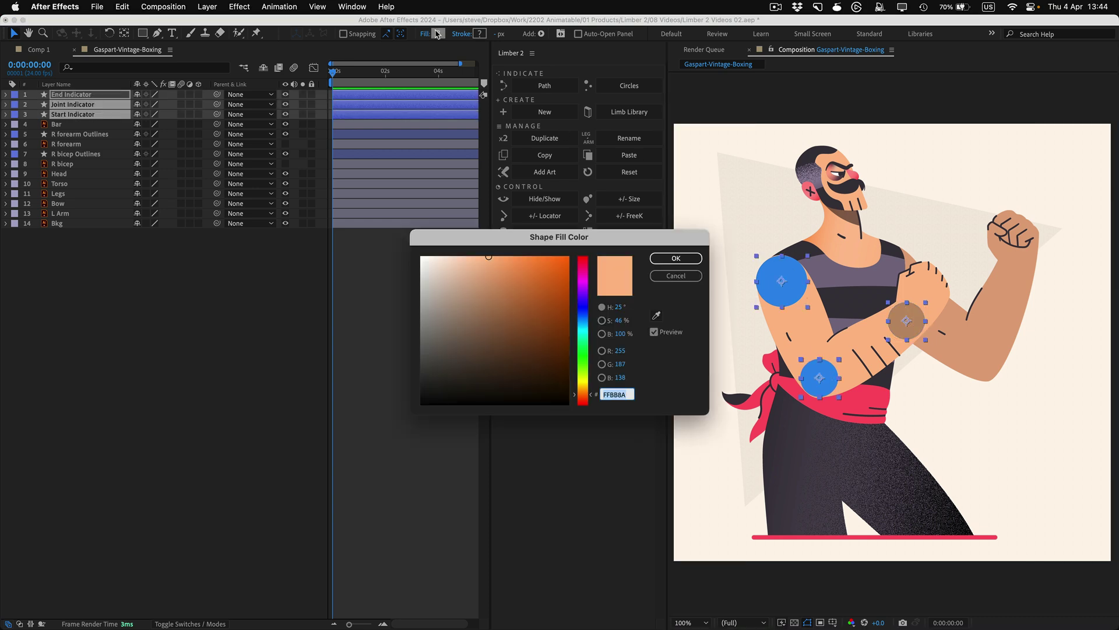
{"action": "left_click", "coordinate": [655, 314]}
{"action": "left_click", "coordinate": [811, 324]}
{"action": "left_click", "coordinate": [671, 258]}
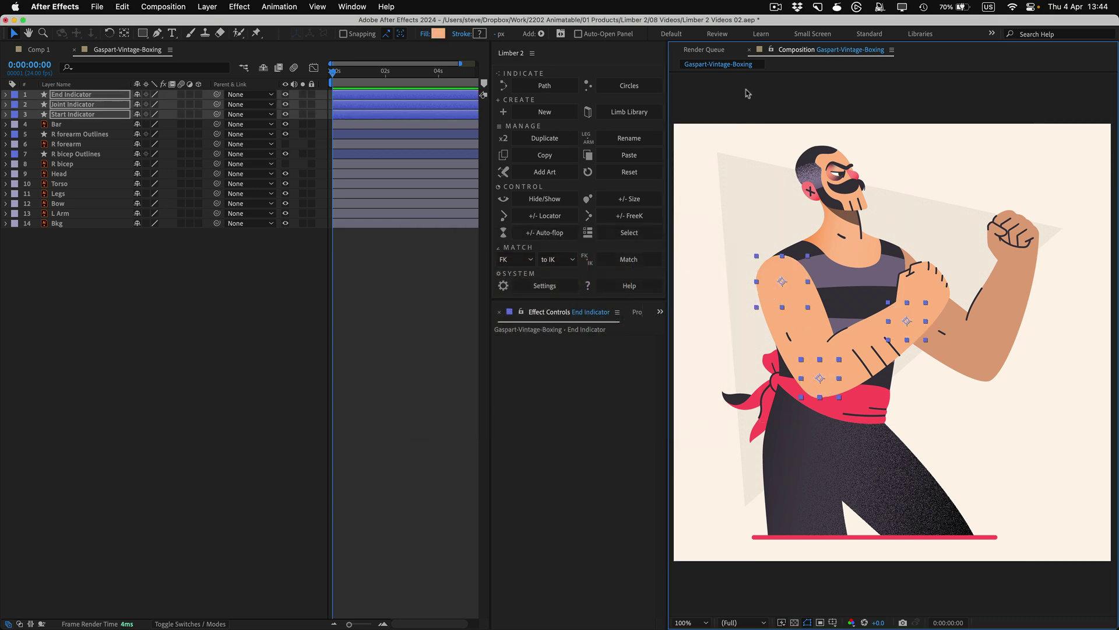
Select the three indicator circles plus R bicep and R forearm Outlines and start a new limb.
{"action": "left_click", "coordinate": [686, 259]}
{"action": "left_click", "coordinate": [779, 280]}
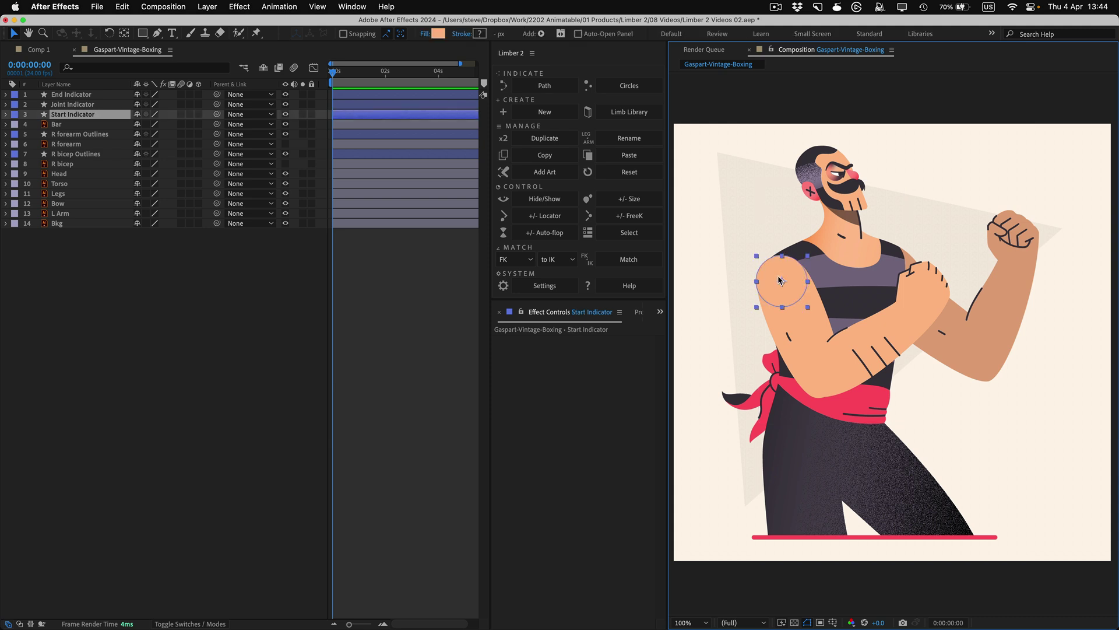
{"action": "left_click", "coordinate": [820, 376], "text": "shift"}
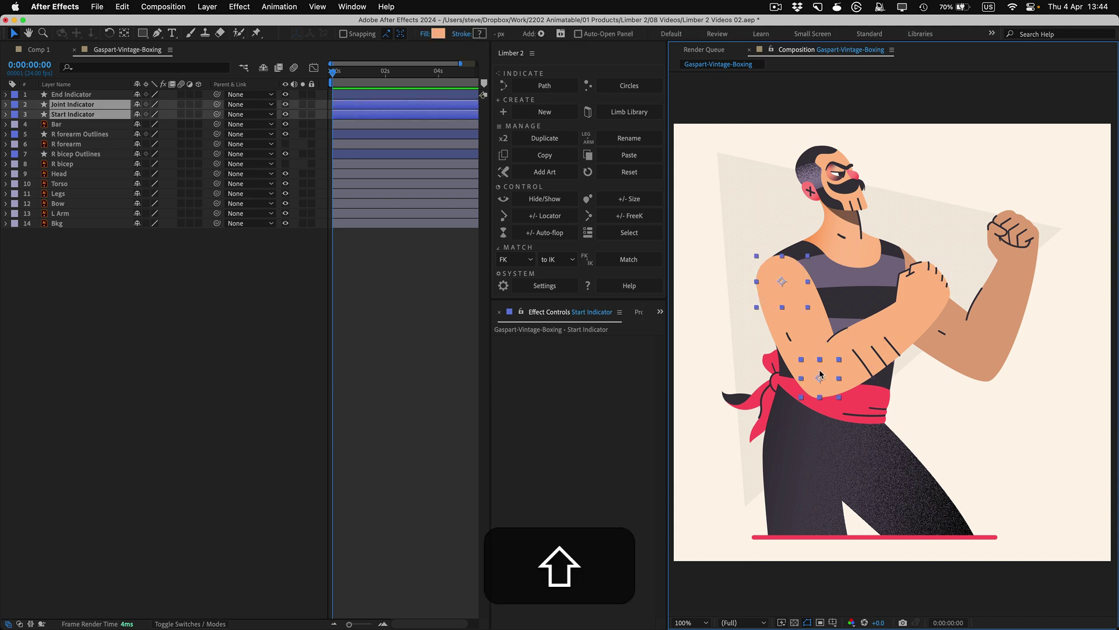
{"action": "left_click", "coordinate": [912, 326], "text": "shift"}
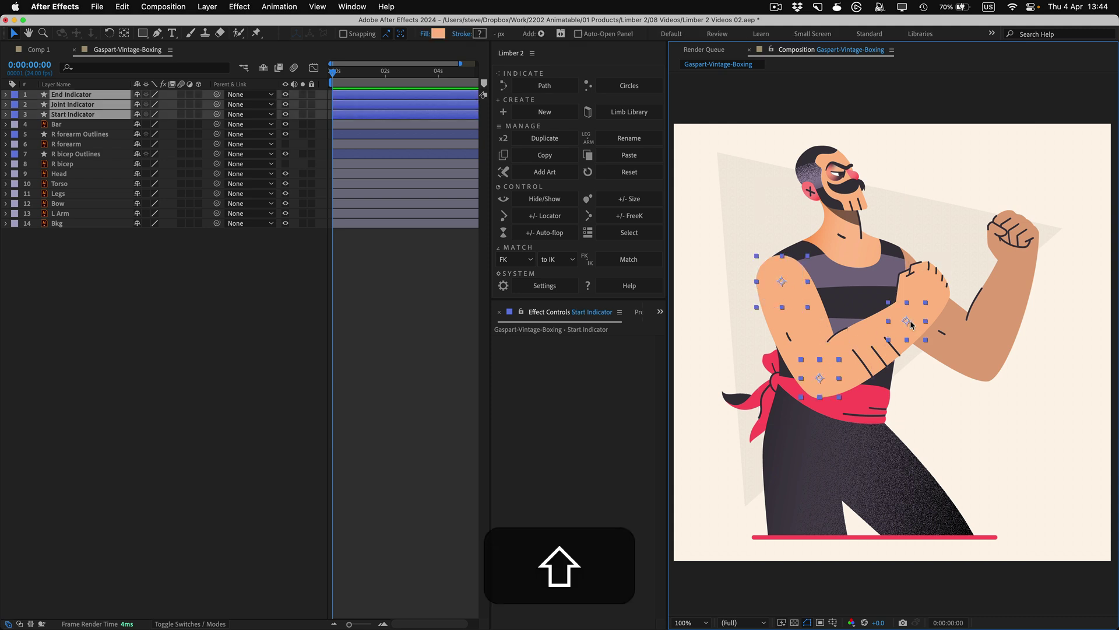
{"action": "left_click", "coordinate": [792, 333], "text": "shift"}
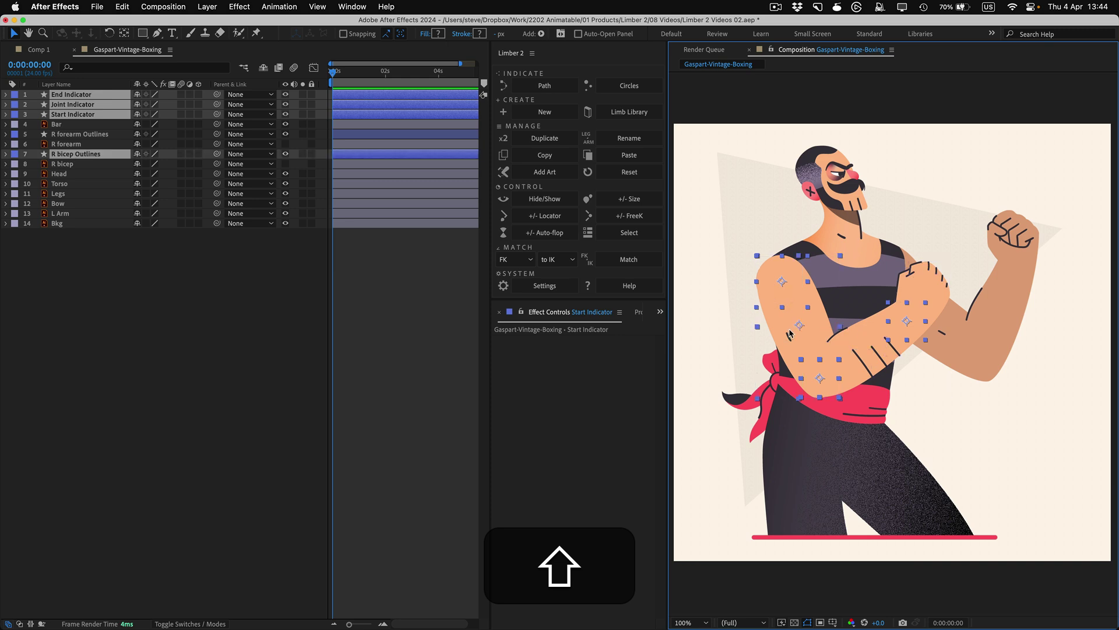
{"action": "left_click", "coordinate": [866, 361], "text": "shift"}
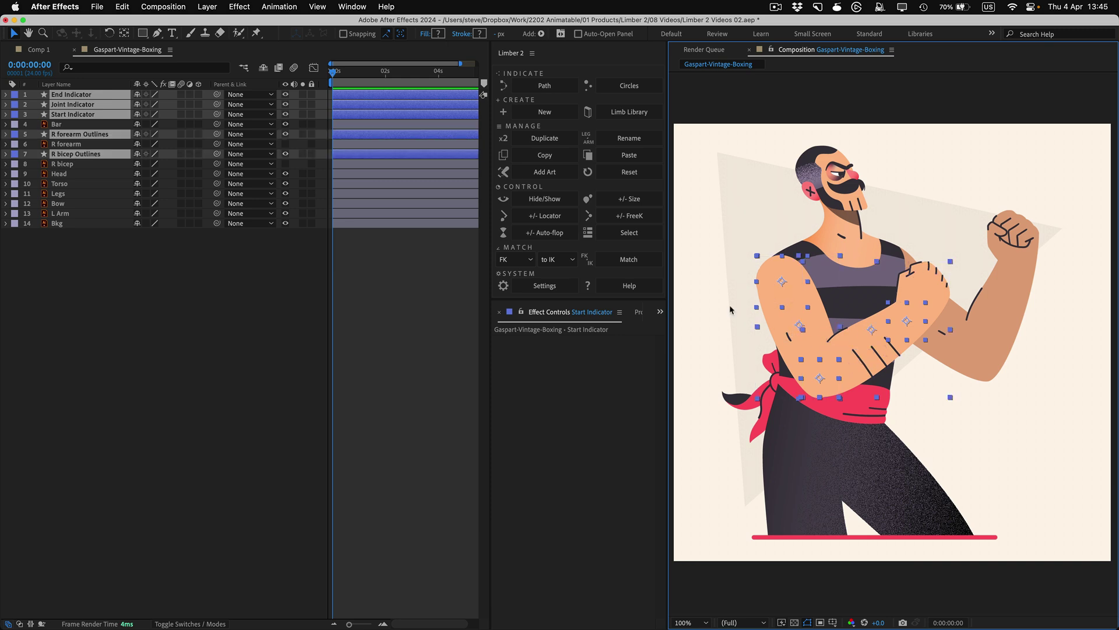
{"action": "left_click", "coordinate": [566, 117]}
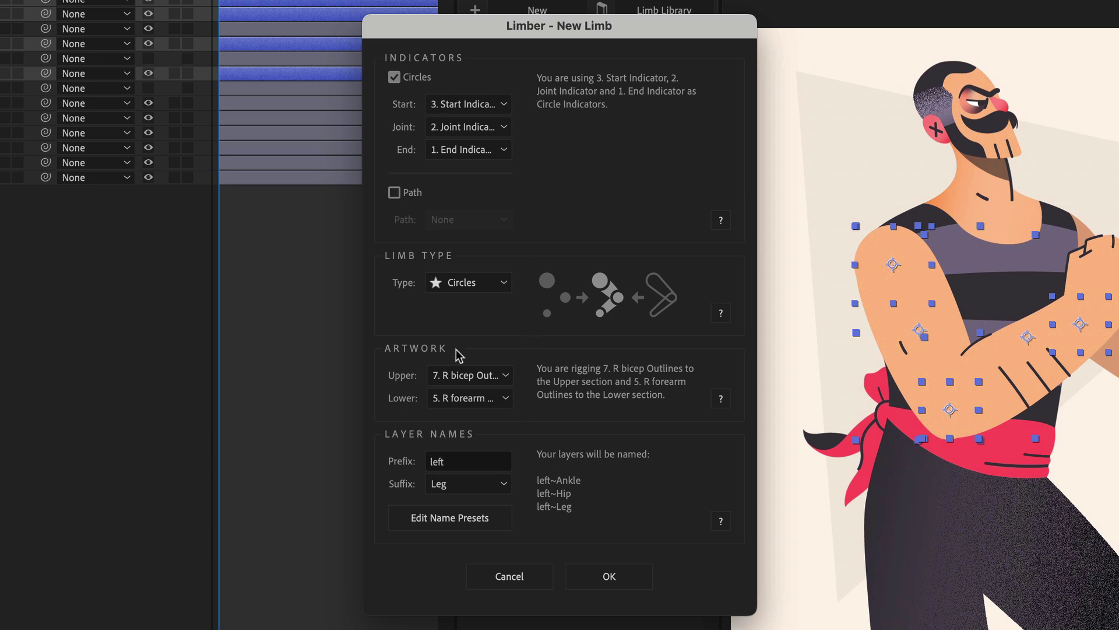
Create the limb with prefix 'right' and suffix Arm, then select the new right~Arm layer.
{"action": "left_click", "coordinate": [483, 466]}
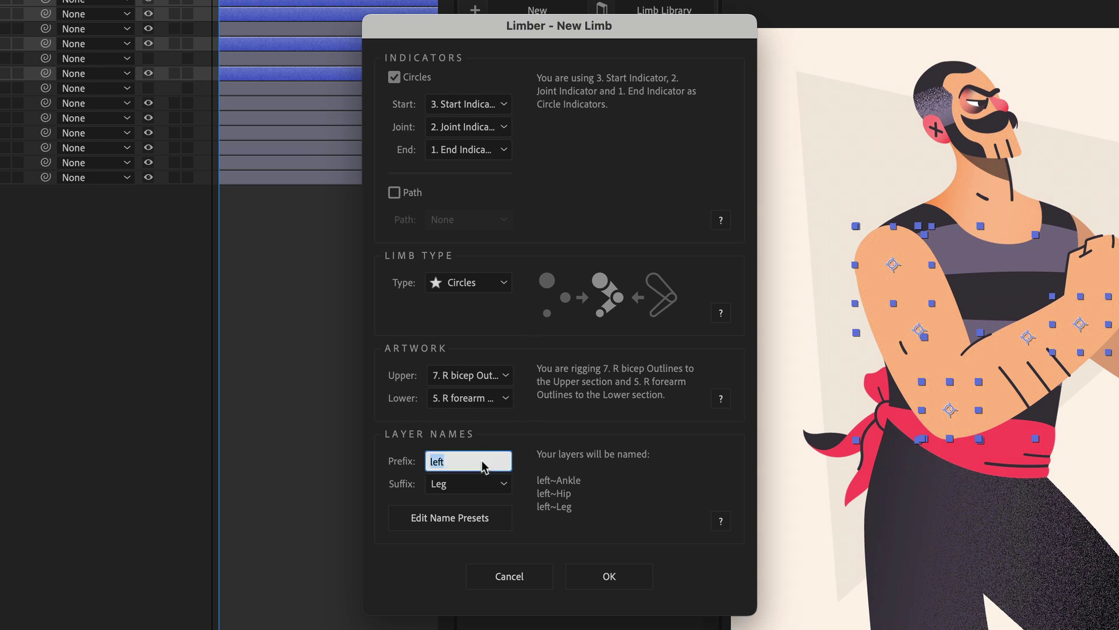
{"action": "type", "text": "right"}
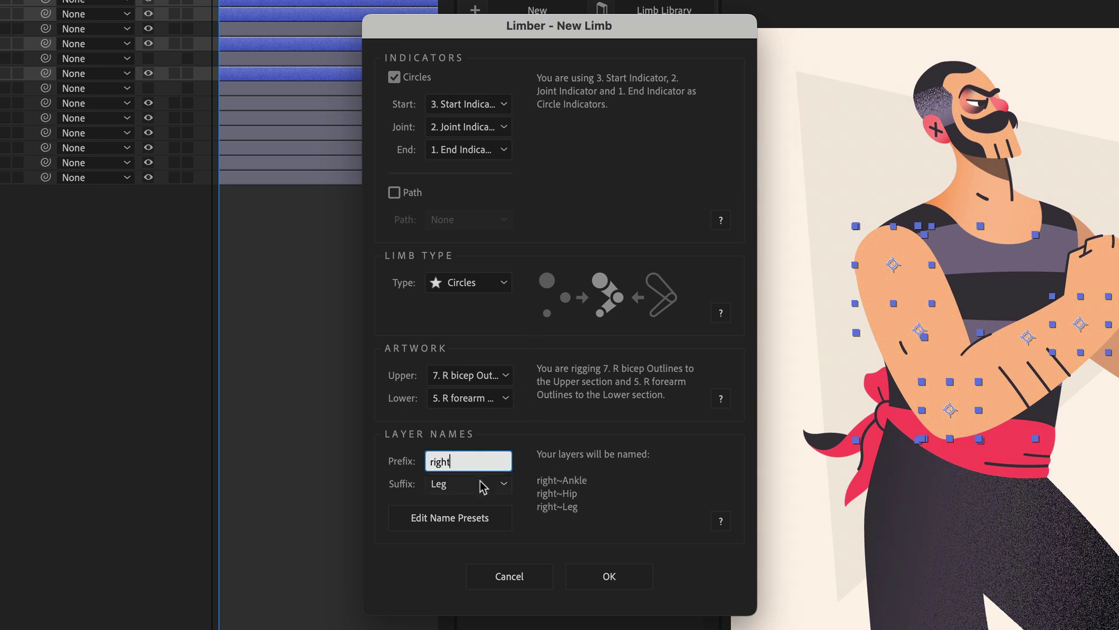
{"action": "left_click", "coordinate": [481, 485]}
{"action": "left_click", "coordinate": [482, 522]}
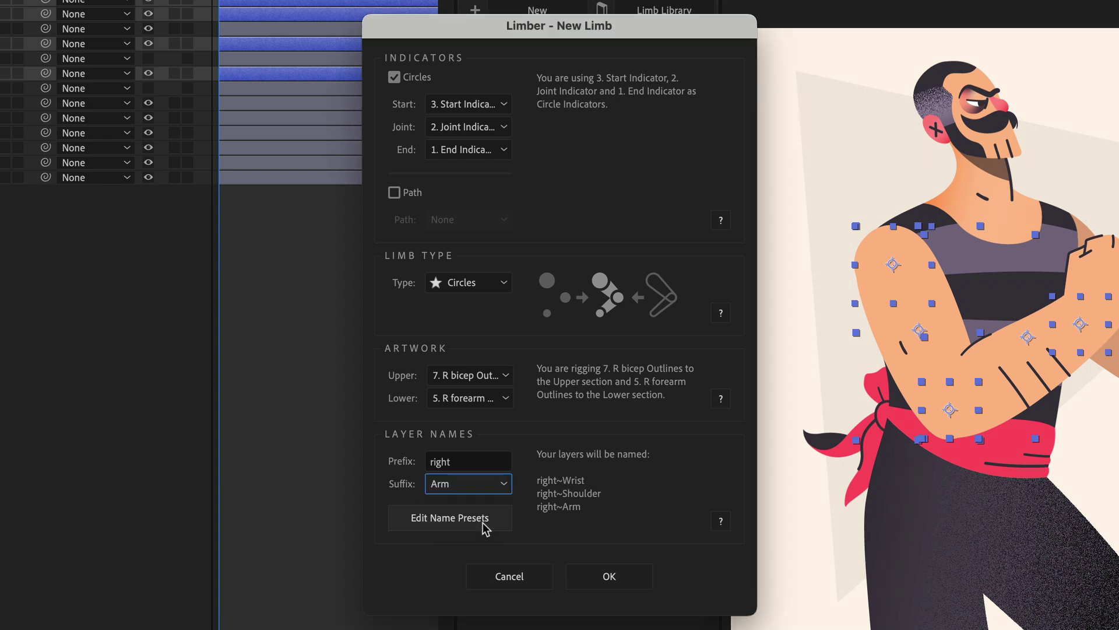
{"action": "left_click", "coordinate": [589, 578]}
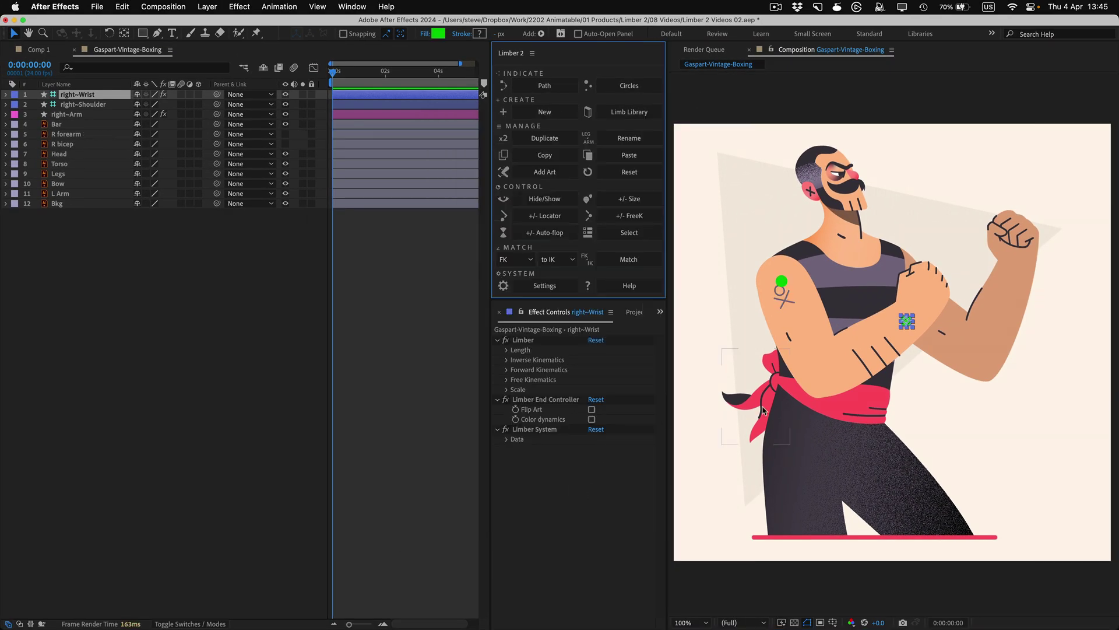
{"action": "left_click", "coordinate": [837, 363]}
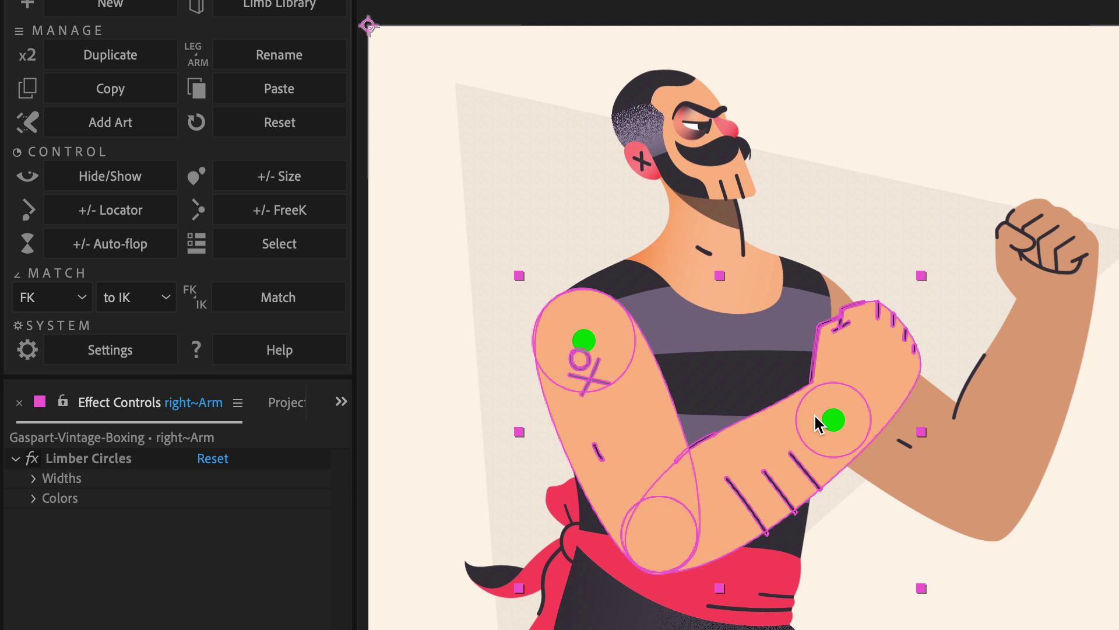
Set the right~Arm limb's Start Width to 166 to shrink the shoulder circle.
{"action": "scroll", "coordinate": [814, 414], "scroll_direction": "up", "scroll_amount": 6}
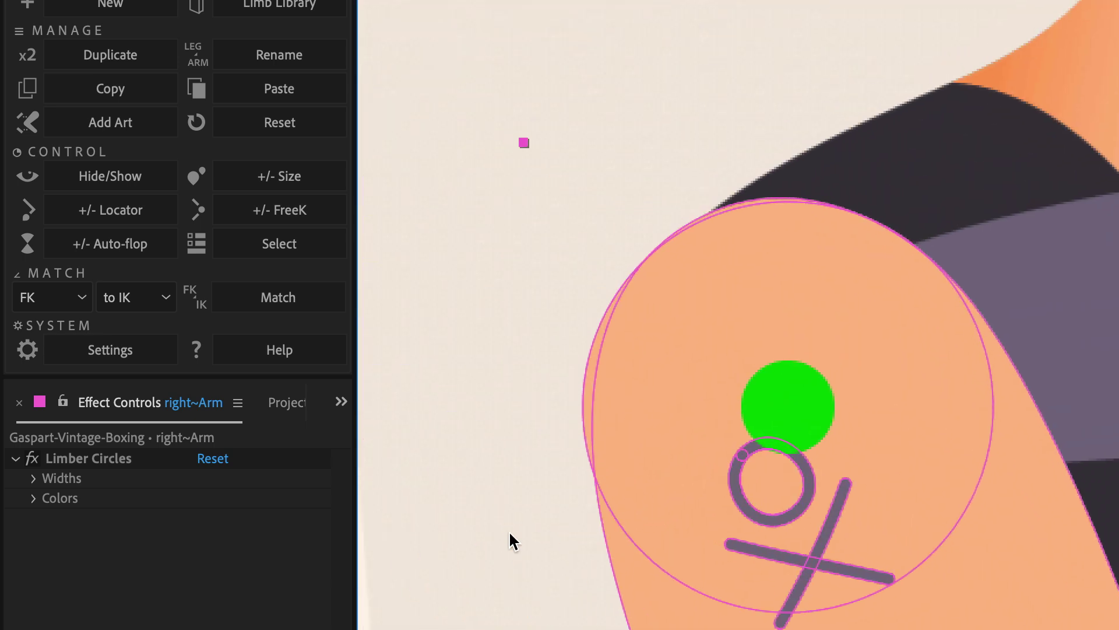
{"action": "left_click", "coordinate": [33, 477]}
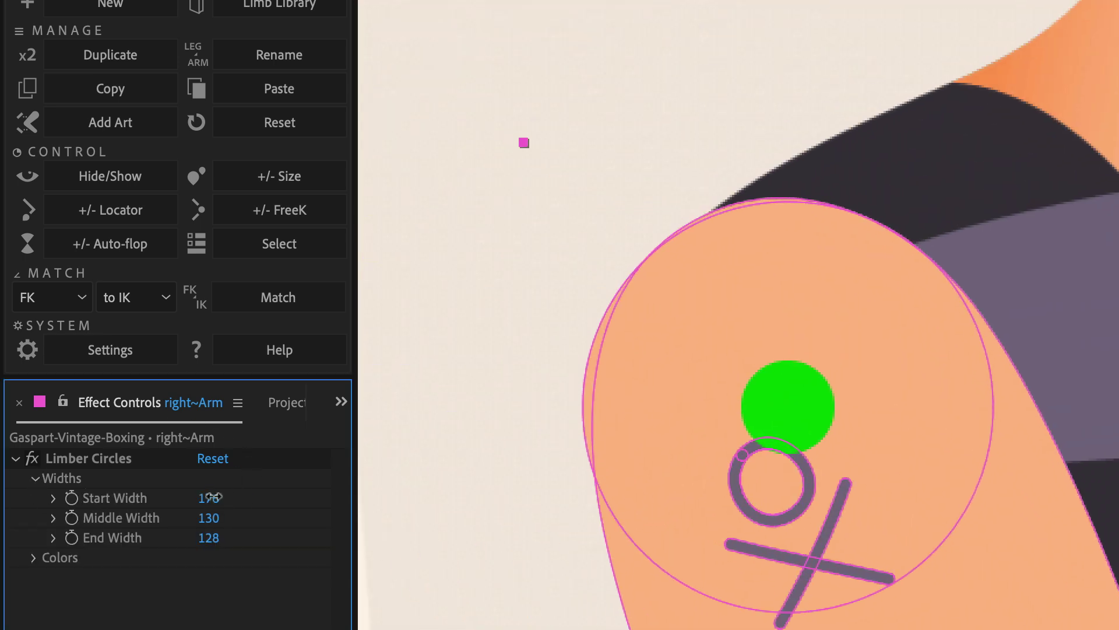
{"action": "mouse_move", "coordinate": [208, 498]}
{"action": "left_mouse_down"}
{"action": "mouse_move", "coordinate": [262, 492]}
{"action": "mouse_move", "coordinate": [185, 496]}
{"action": "mouse_move", "coordinate": [274, 490]}
{"action": "mouse_move", "coordinate": [207, 499]}
{"action": "left_mouse_up"}
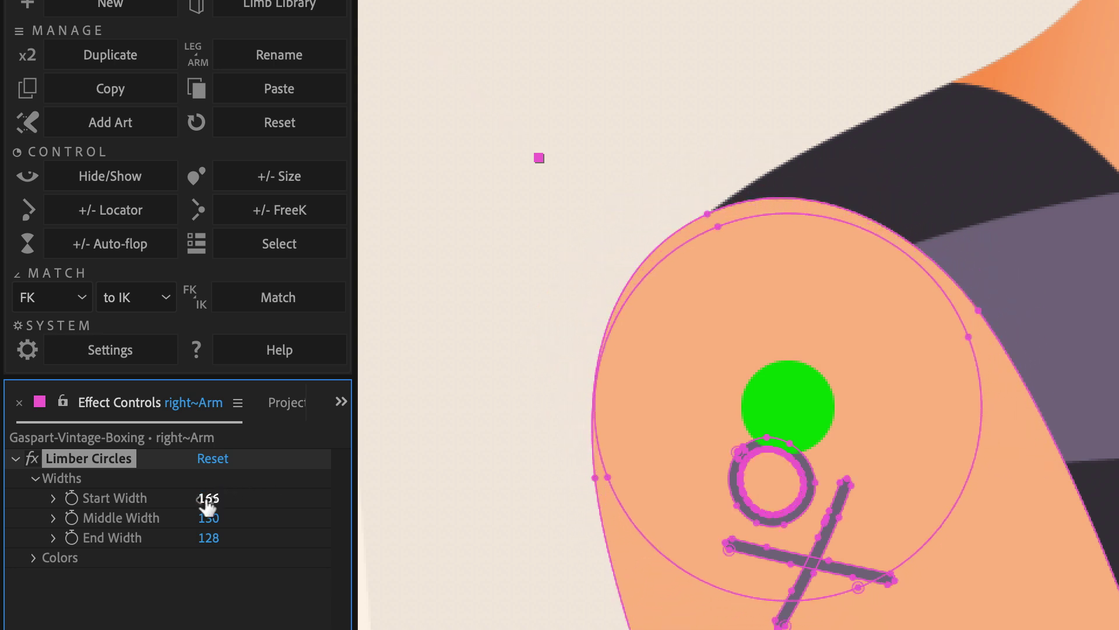
Move the outline's left and right points inward and delete the stray top-left point.
{"action": "left_click", "coordinate": [593, 476]}
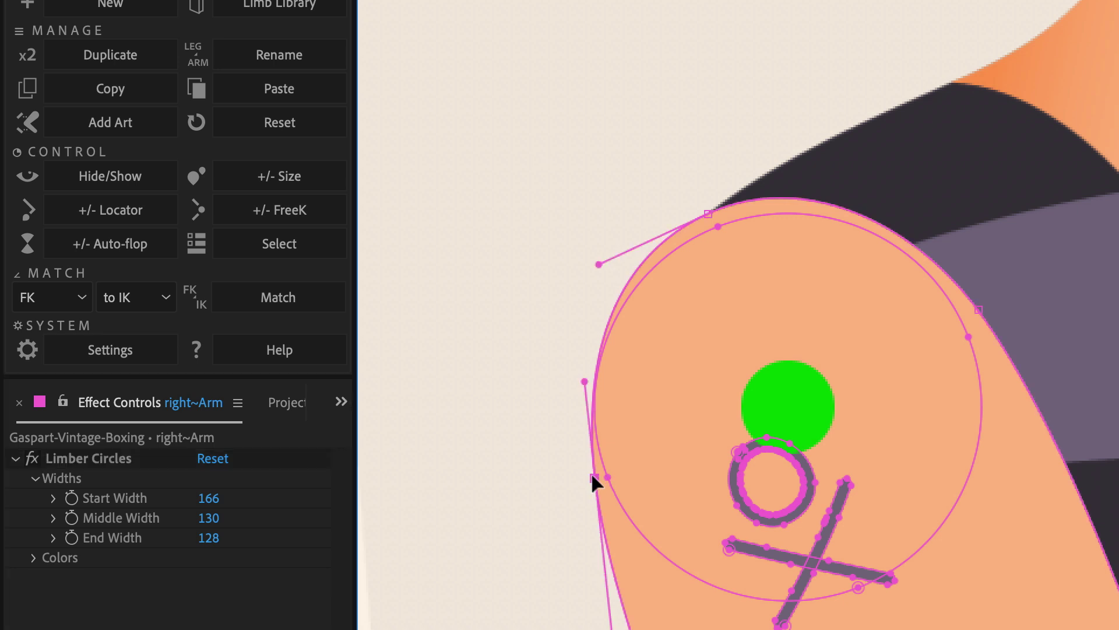
{"action": "left_click_drag", "start_coordinate": [592, 476], "coordinate": [606, 472]}
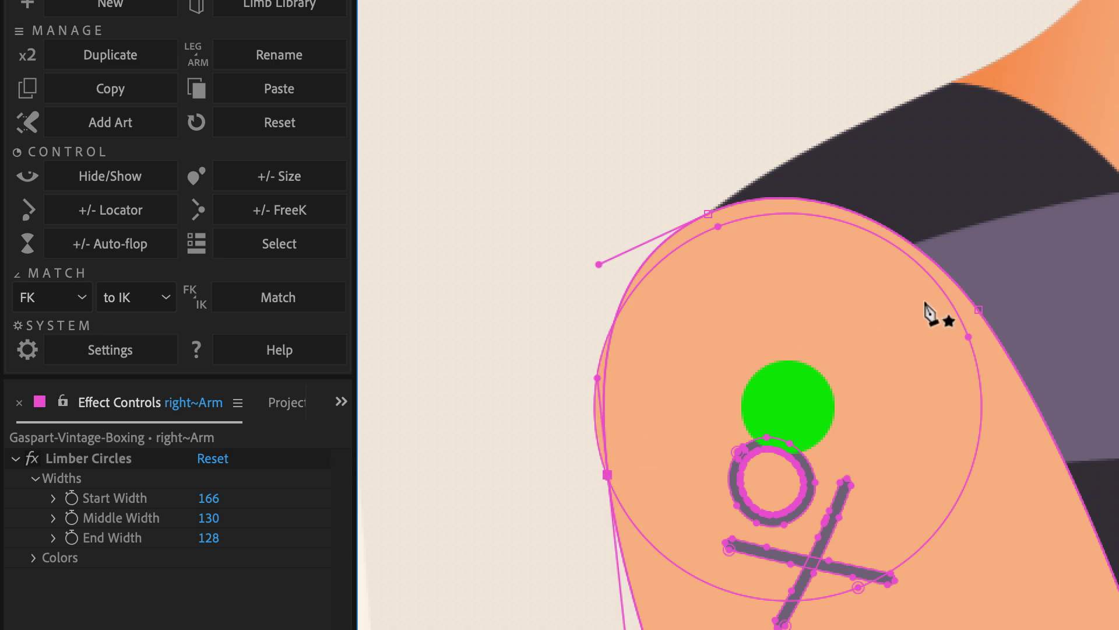
{"action": "left_click_drag", "start_coordinate": [976, 311], "coordinate": [958, 318]}
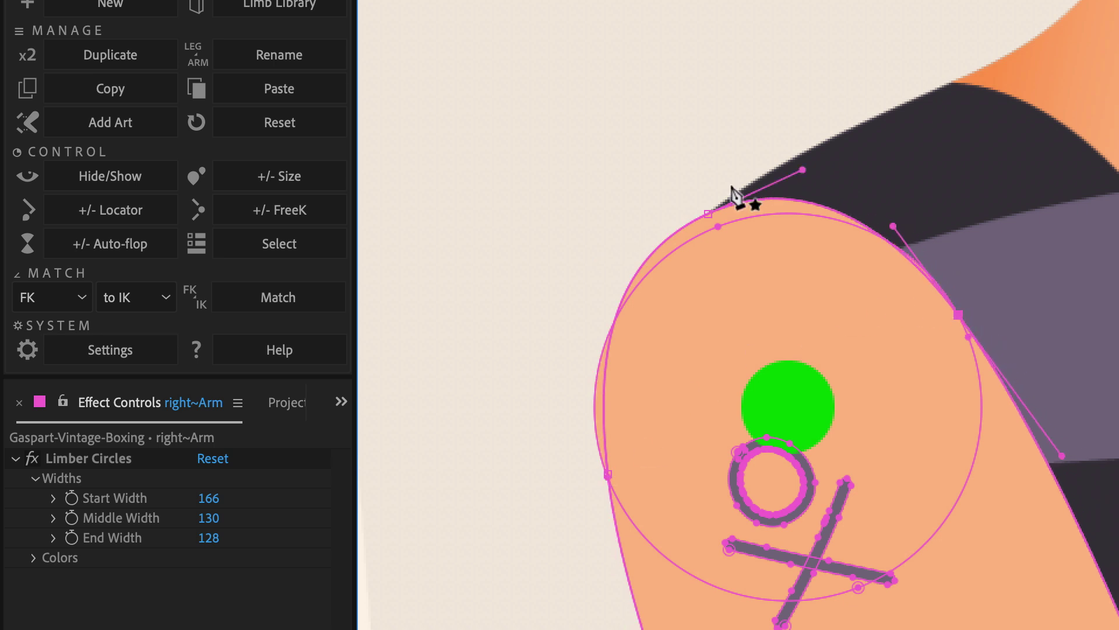
{"action": "left_click_drag", "start_coordinate": [708, 214], "coordinate": [745, 314]}
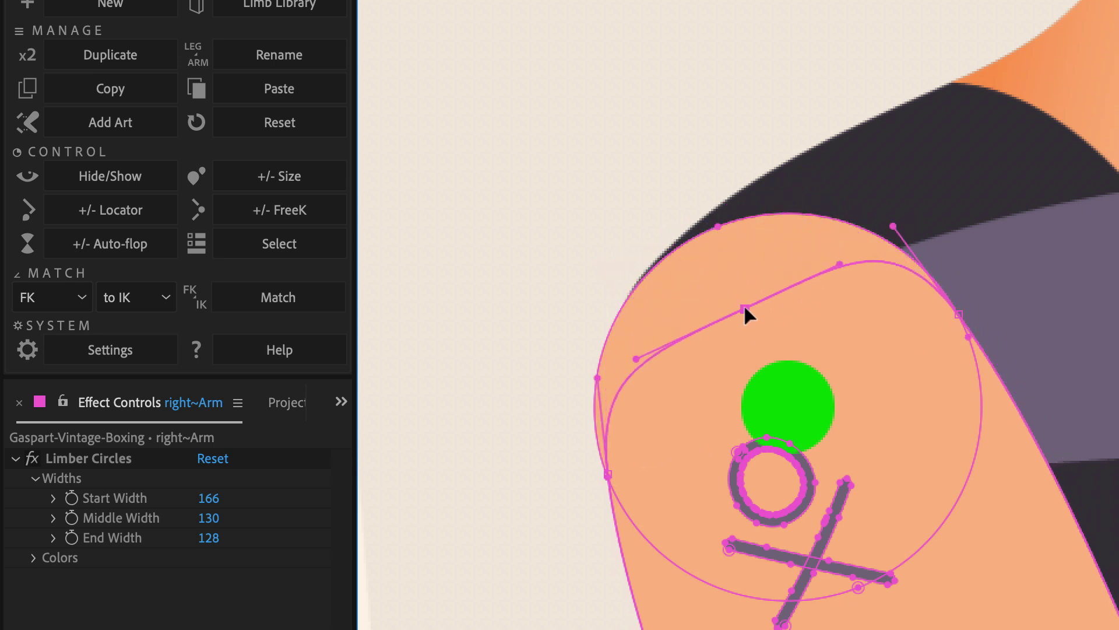
{"action": "key", "text": "Delete"}
Adjust the Bezier curves on the left and right shoulder points to round the outline.
{"action": "left_click", "coordinate": [608, 474]}
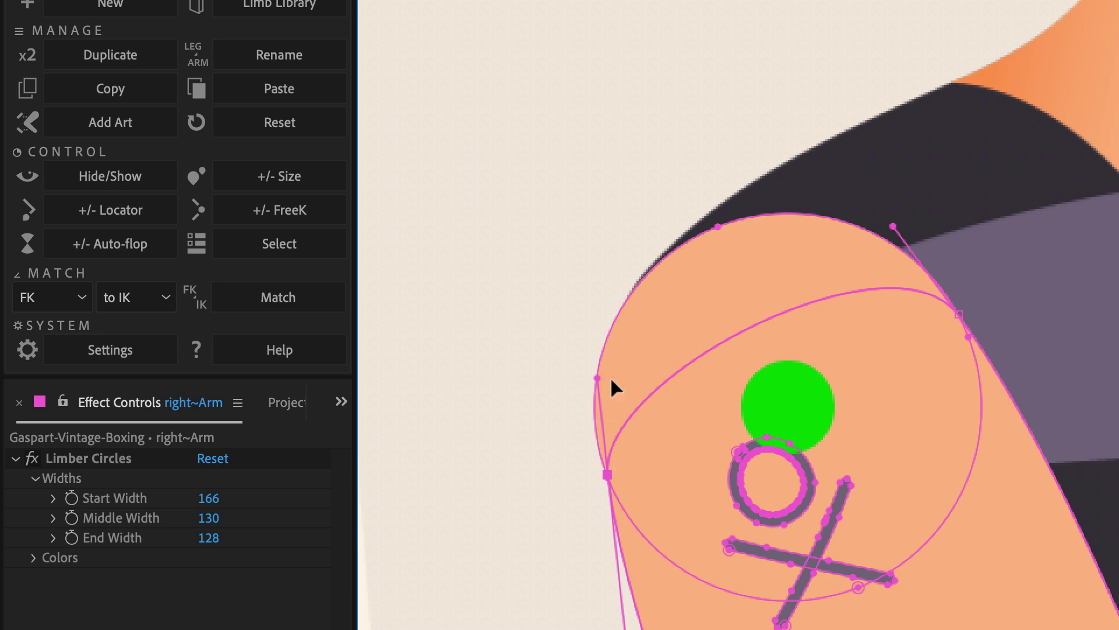
{"action": "left_click_drag", "start_coordinate": [597, 378], "coordinate": [704, 443]}
{"action": "left_click_drag", "start_coordinate": [893, 226], "coordinate": [878, 357]}
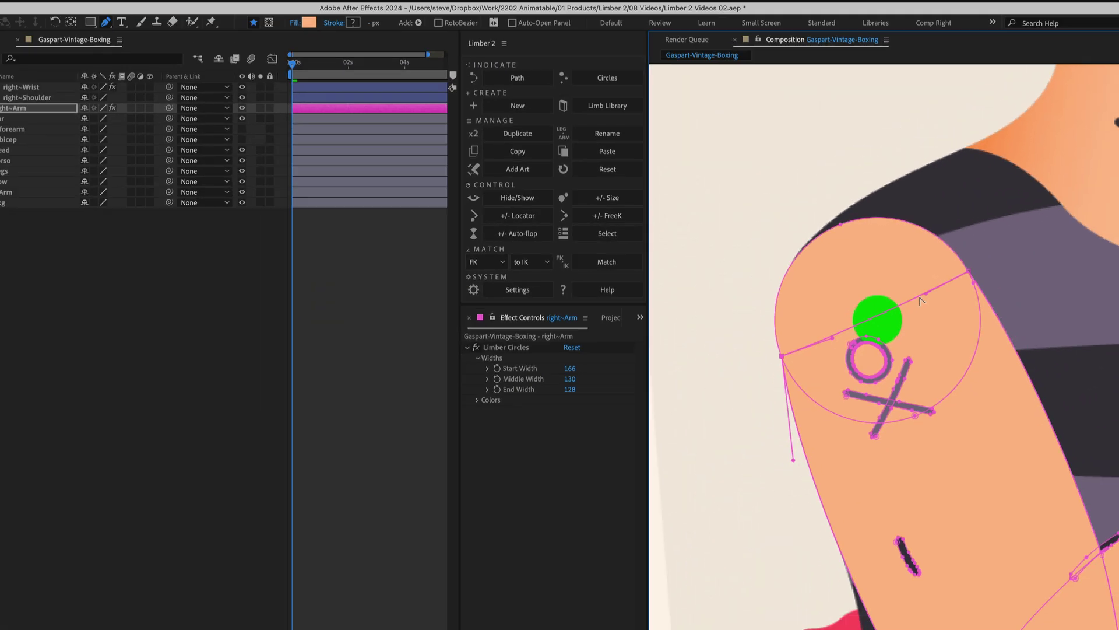
{"action": "scroll", "coordinate": [868, 338], "scroll_direction": "down", "scroll_amount": 3}
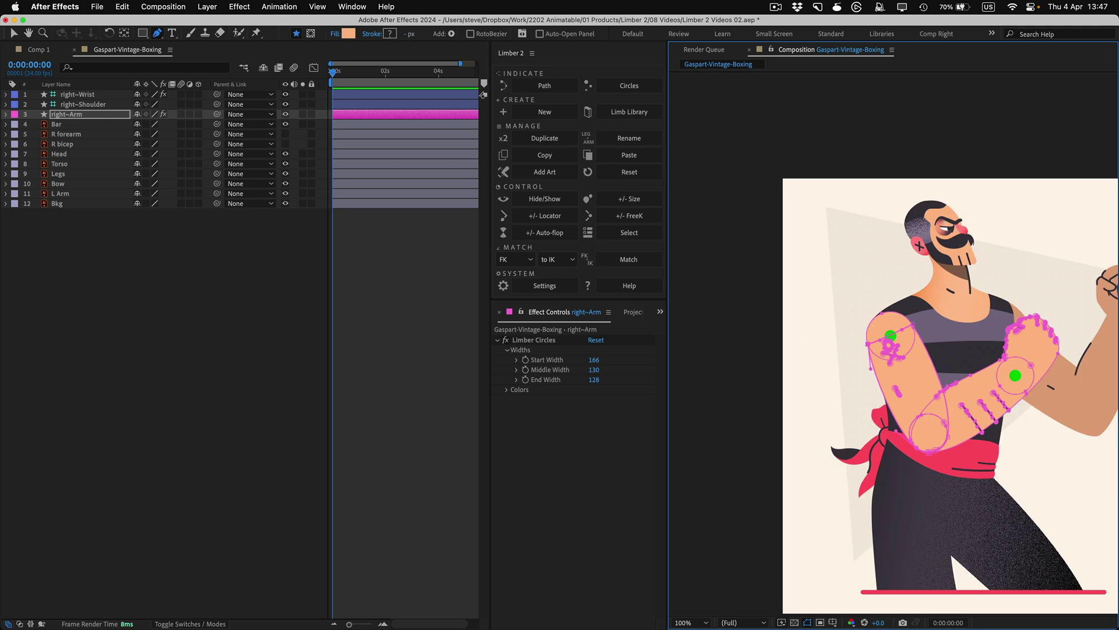
Deselect all and drag the right~Wrist controller outward to stretch the rigged arm.
{"action": "scroll", "coordinate": [916, 339], "scroll_direction": "down", "scroll_amount": 3}
{"action": "scroll", "coordinate": [915, 340], "scroll_direction": "right", "scroll_amount": 3}
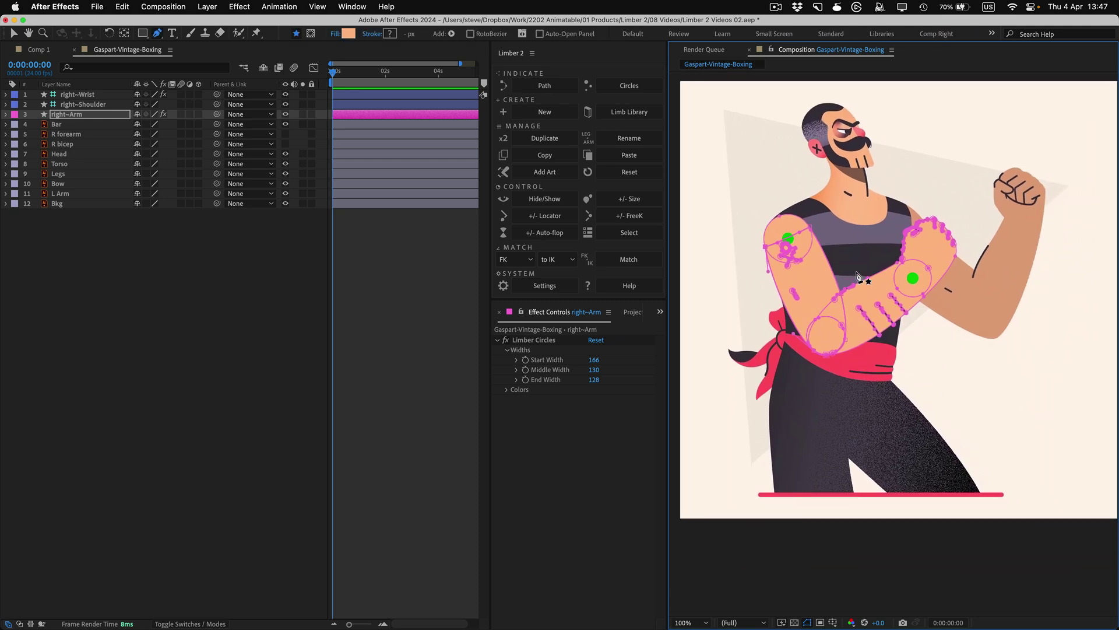
{"action": "key", "text": "v"}
{"action": "key", "text": "F2"}
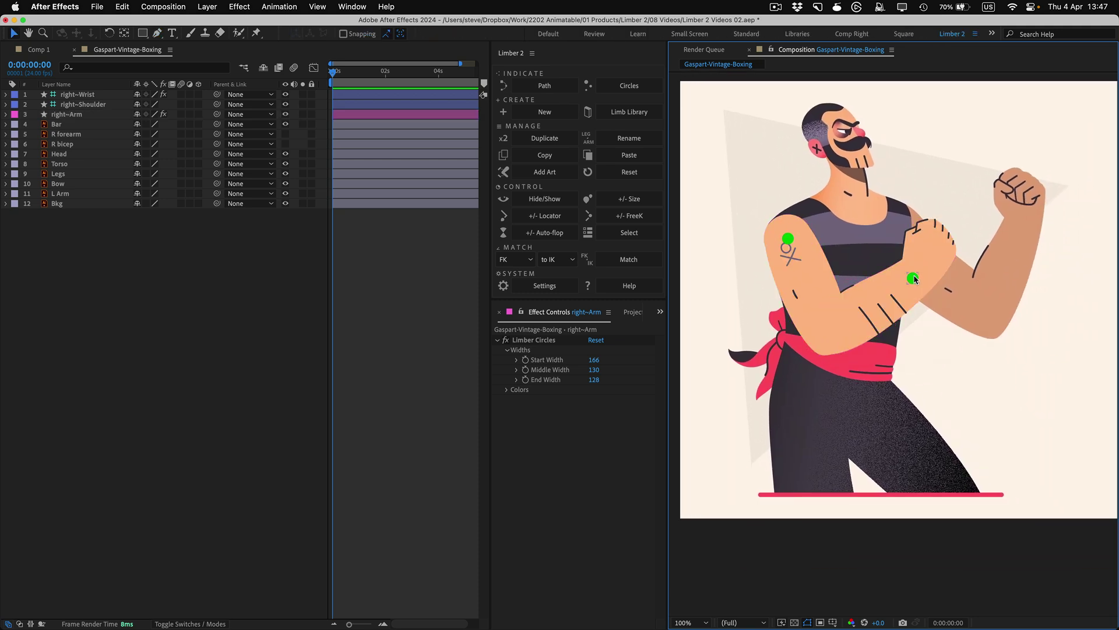
{"action": "left_click_drag", "start_coordinate": [915, 280], "coordinate": [933, 255]}
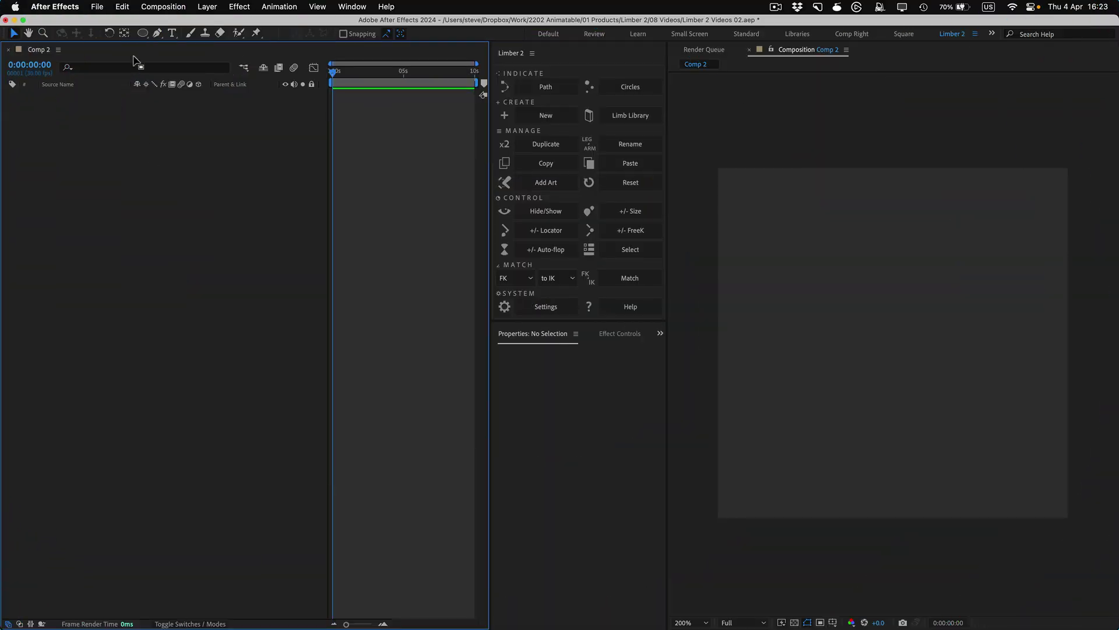
{"action": "left_click", "coordinate": [143, 34]}
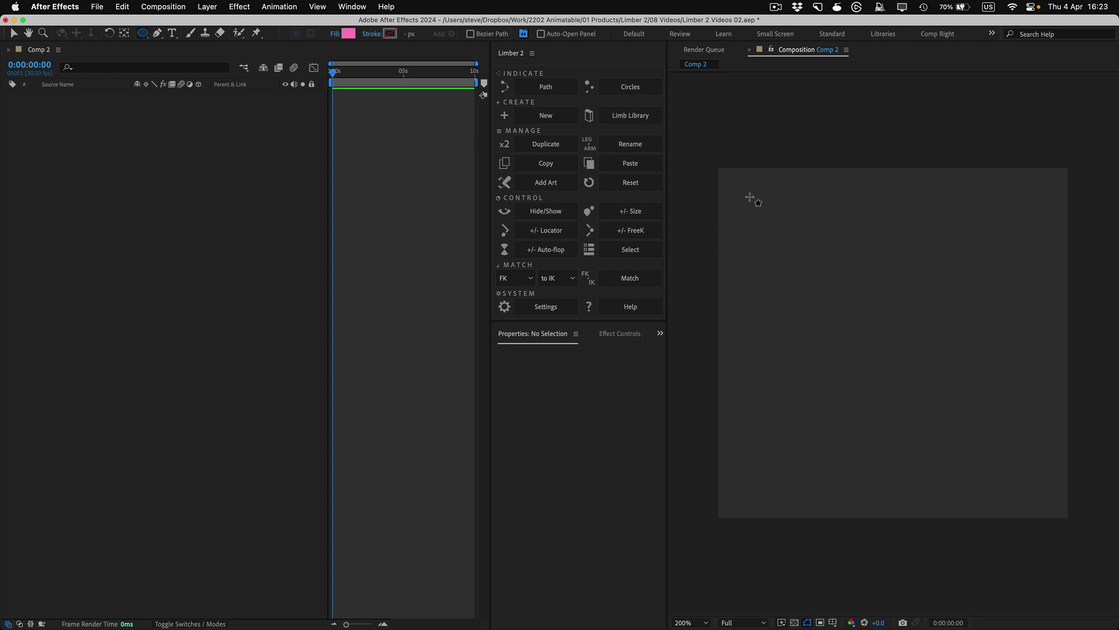
{"action": "left_click_drag", "start_coordinate": [751, 195], "coordinate": [852, 293]}
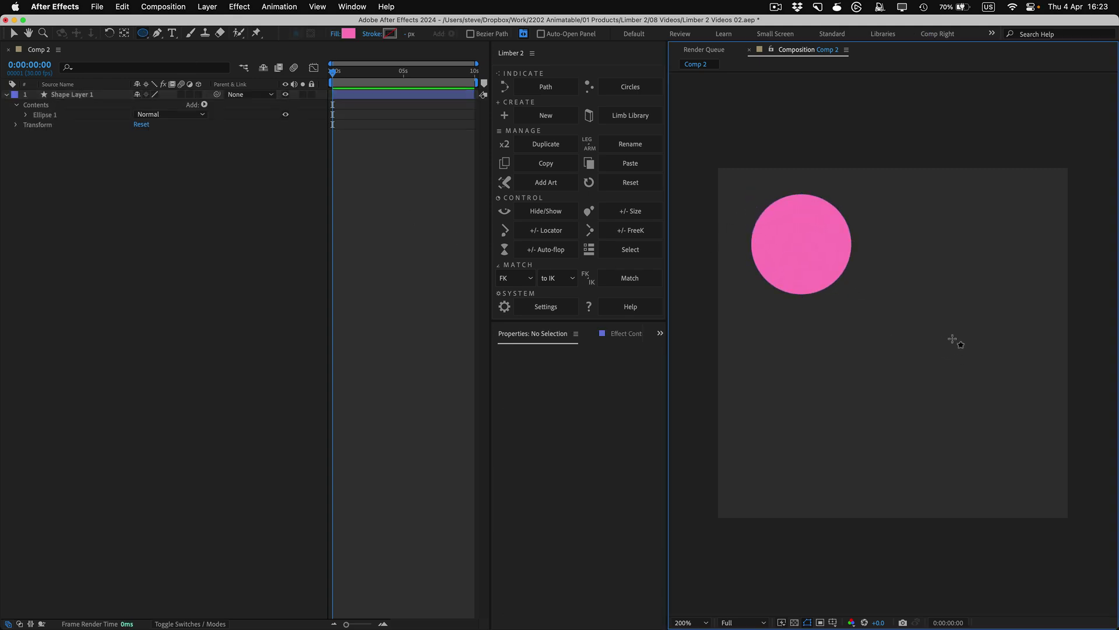
{"action": "left_click_drag", "start_coordinate": [926, 322], "coordinate": [982, 378]}
{"action": "key", "text": "F2"}
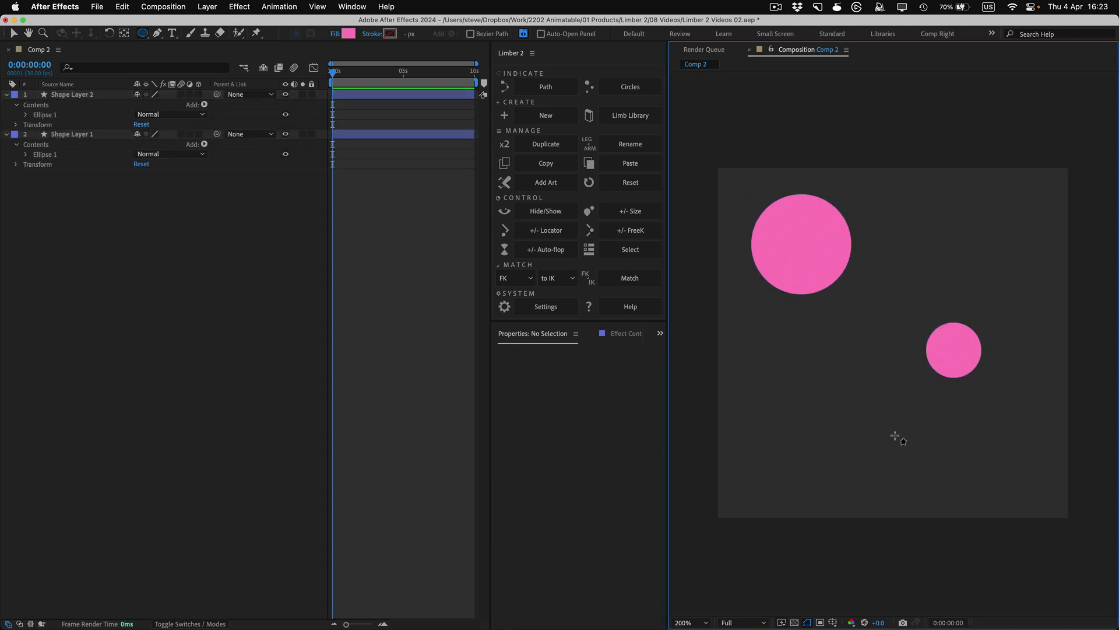
{"action": "left_click_drag", "start_coordinate": [861, 471], "coordinate": [897, 506]}
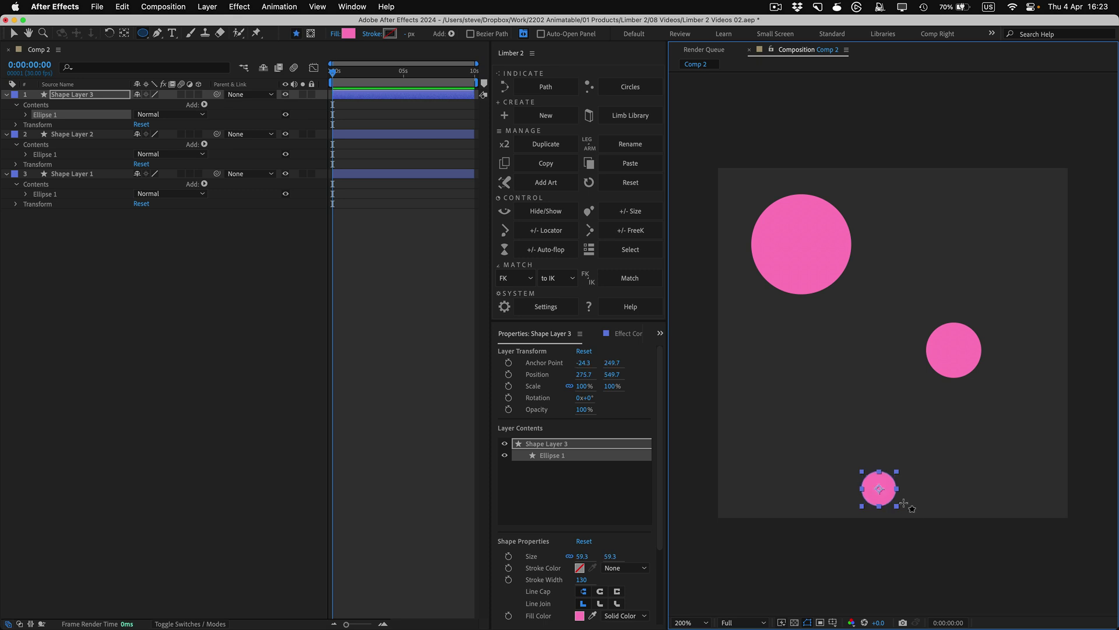
{"action": "left_click", "coordinate": [580, 616]}
{"action": "left_click", "coordinate": [513, 344]}
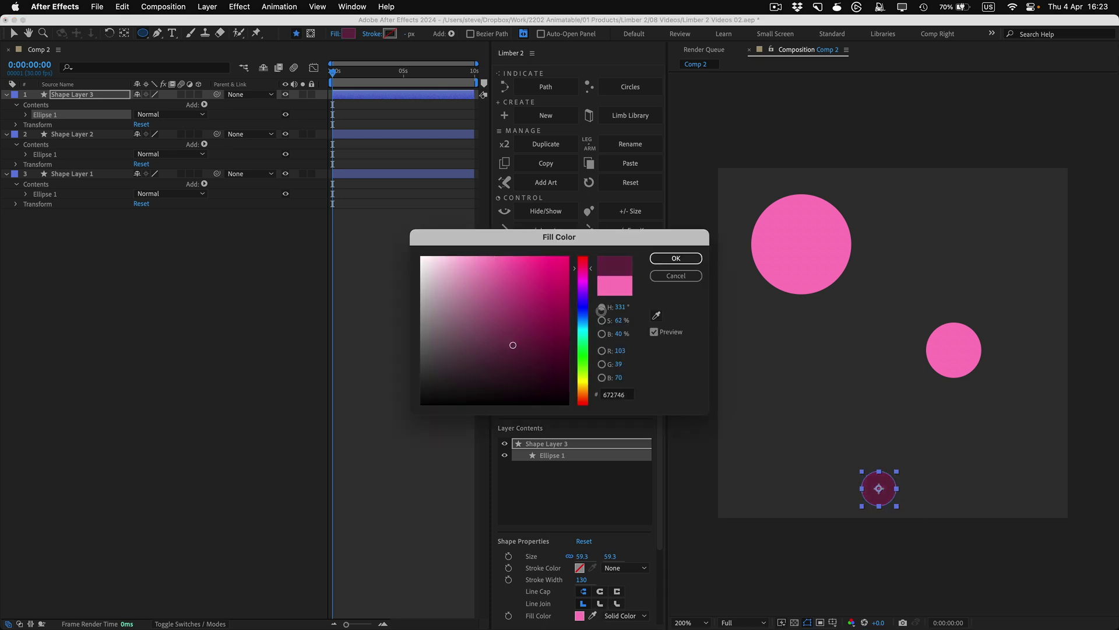
{"action": "scroll", "coordinate": [513, 345], "scroll_direction": "up", "scroll_amount": 10}
{"action": "left_click", "coordinate": [682, 258]}
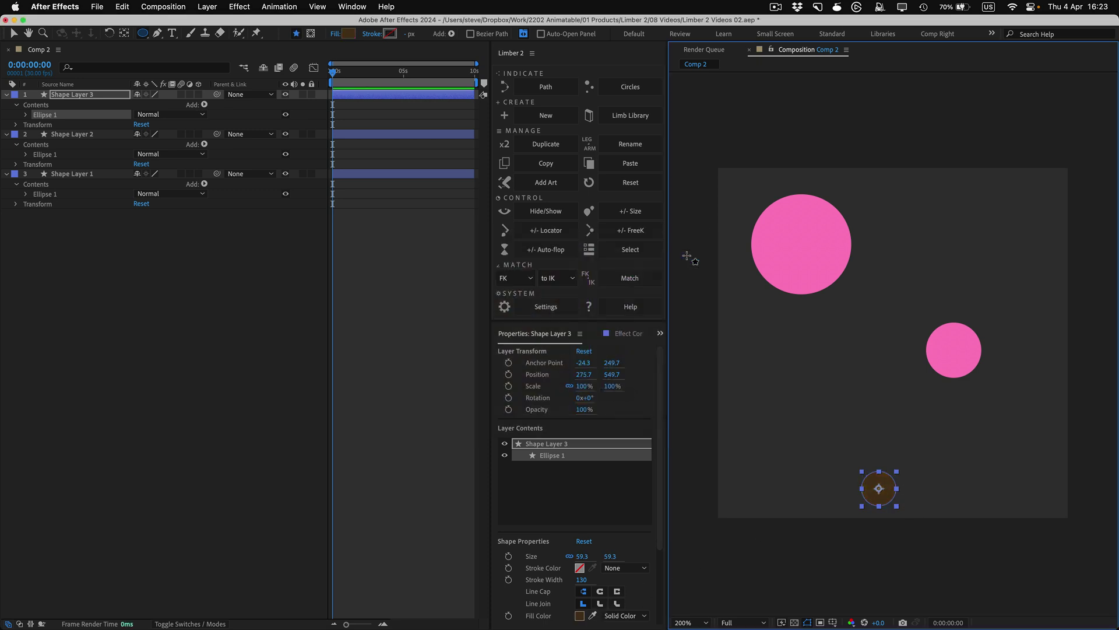
{"action": "key", "text": "v"}
{"action": "left_click", "coordinate": [800, 237]}
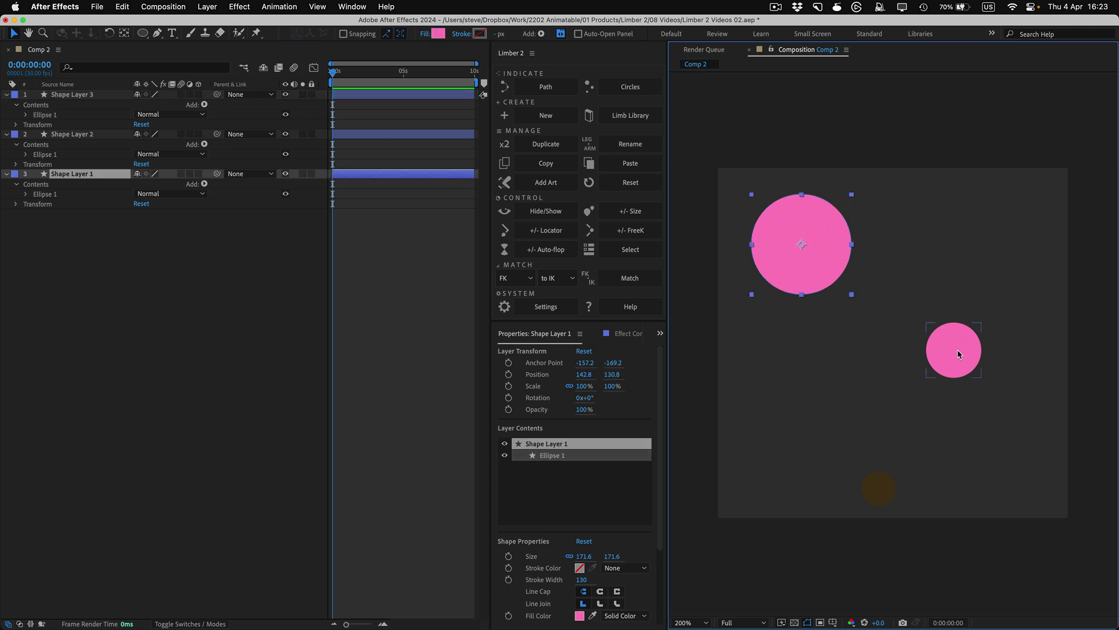
{"action": "left_click", "coordinate": [959, 353], "text": "shift"}
{"action": "left_click", "coordinate": [887, 479], "text": "shift"}
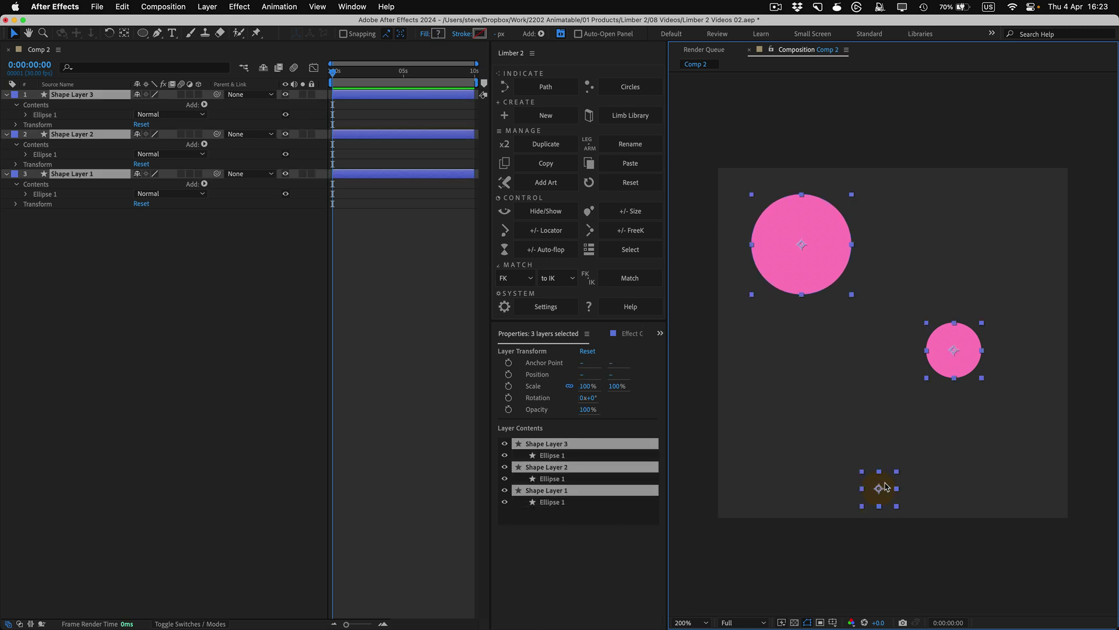
{"action": "left_click", "coordinate": [573, 114]}
{"action": "left_click", "coordinate": [609, 490]}
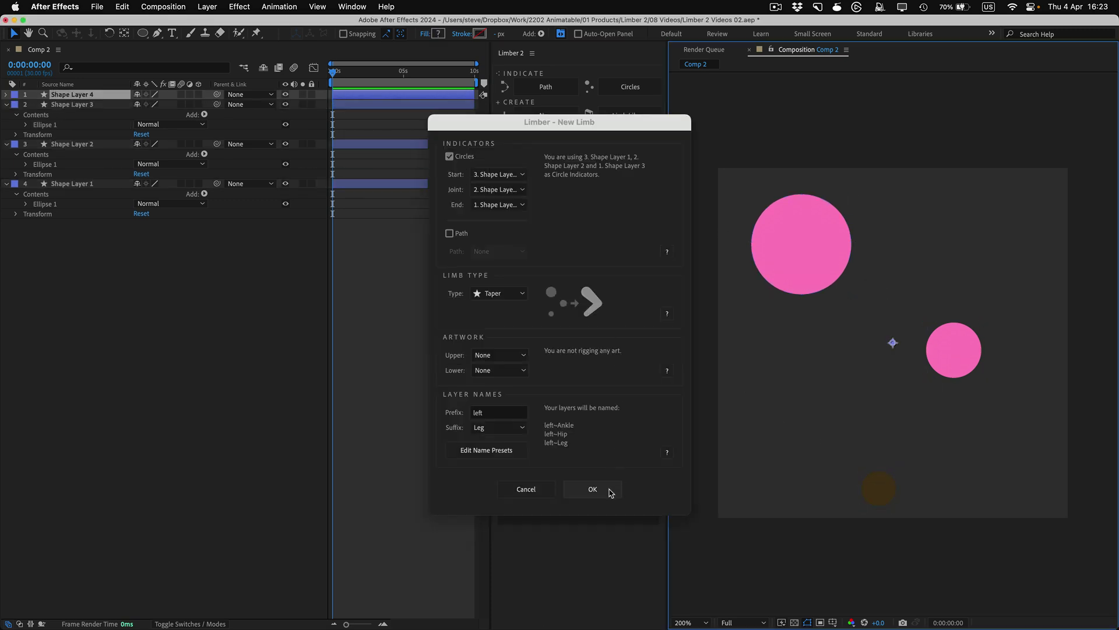
{"action": "left_click_drag", "start_coordinate": [881, 494], "coordinate": [967, 484]}
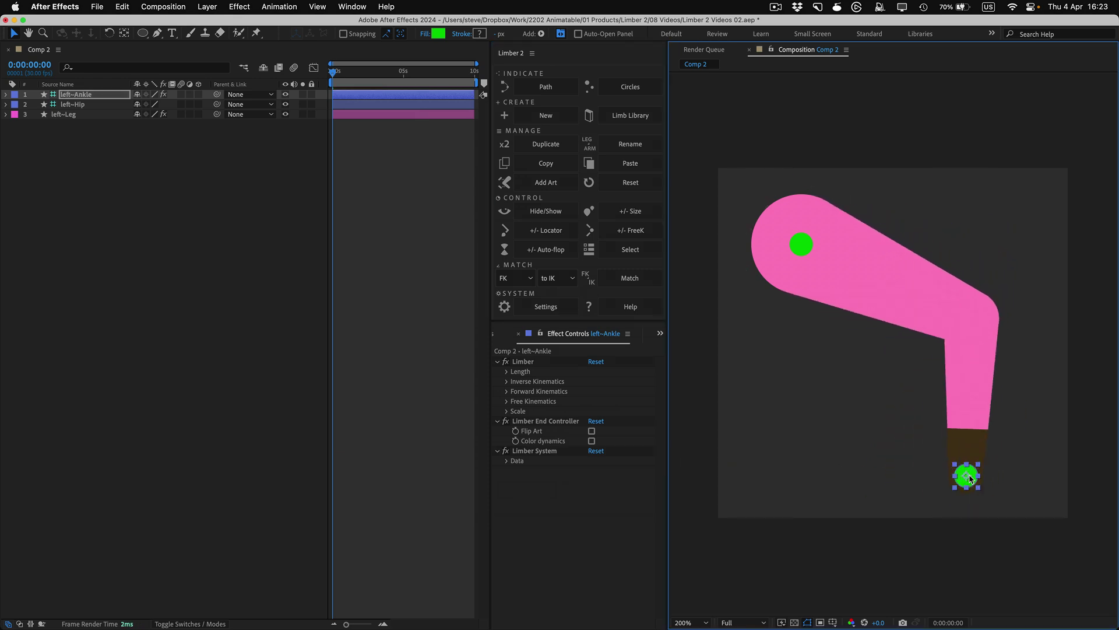
{"action": "key", "text": "super+a"}
{"action": "key", "text": "Delete"}
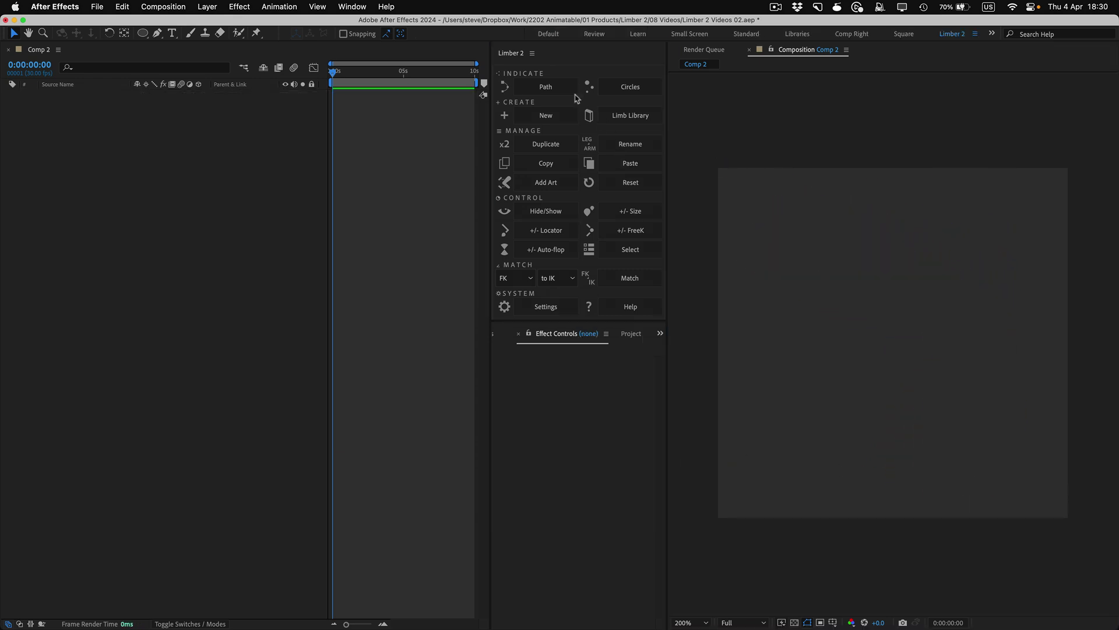
Delete the old Path Indicator layer and draw a new curved three-point Pen path.
{"action": "left_click", "coordinate": [564, 88]}
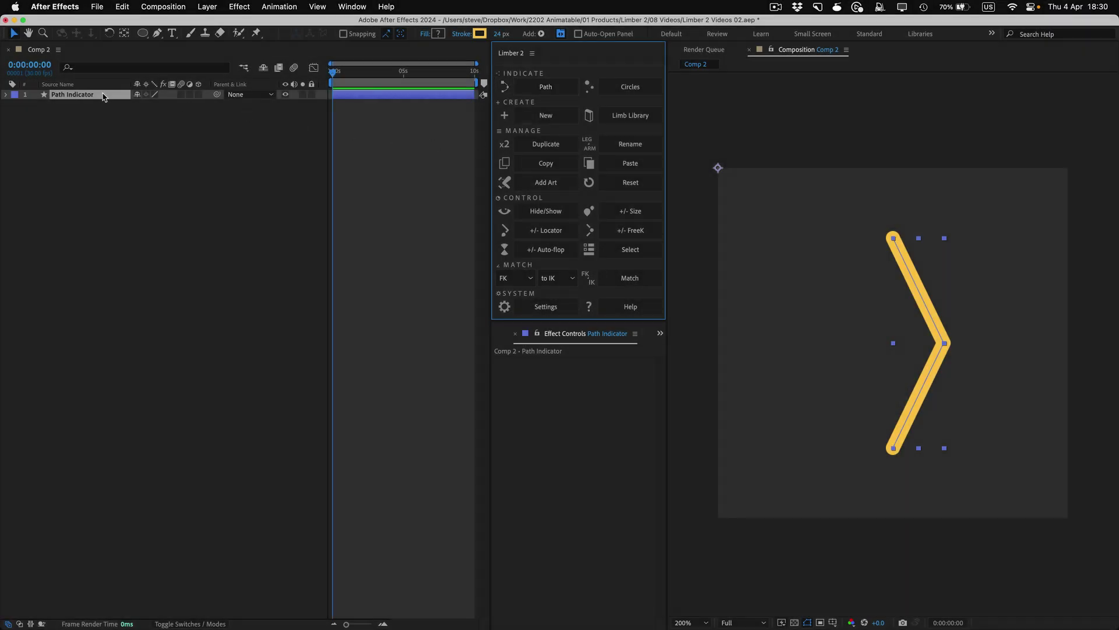
{"action": "left_click", "coordinate": [105, 95]}
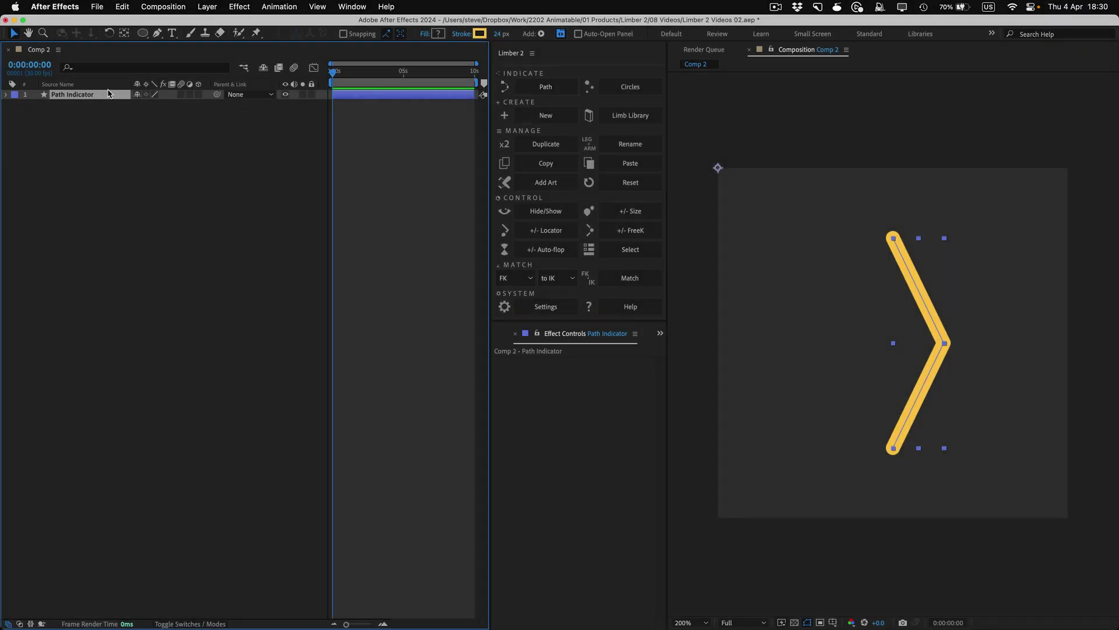
{"action": "key", "text": "Delete"}
{"action": "left_click", "coordinate": [157, 34]}
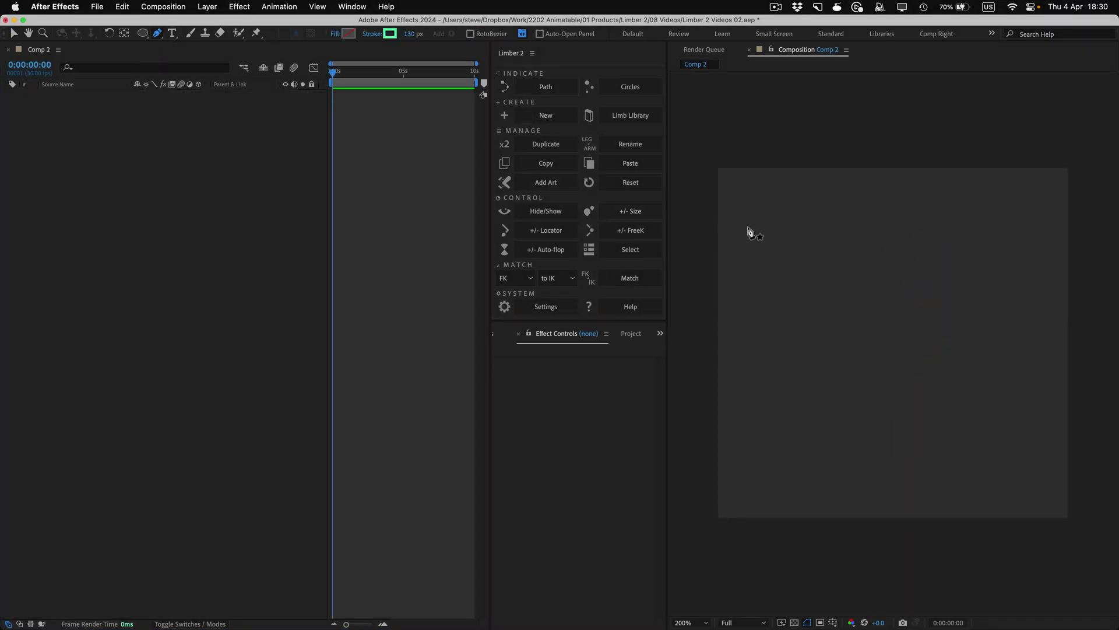
{"action": "left_click", "coordinate": [802, 235]}
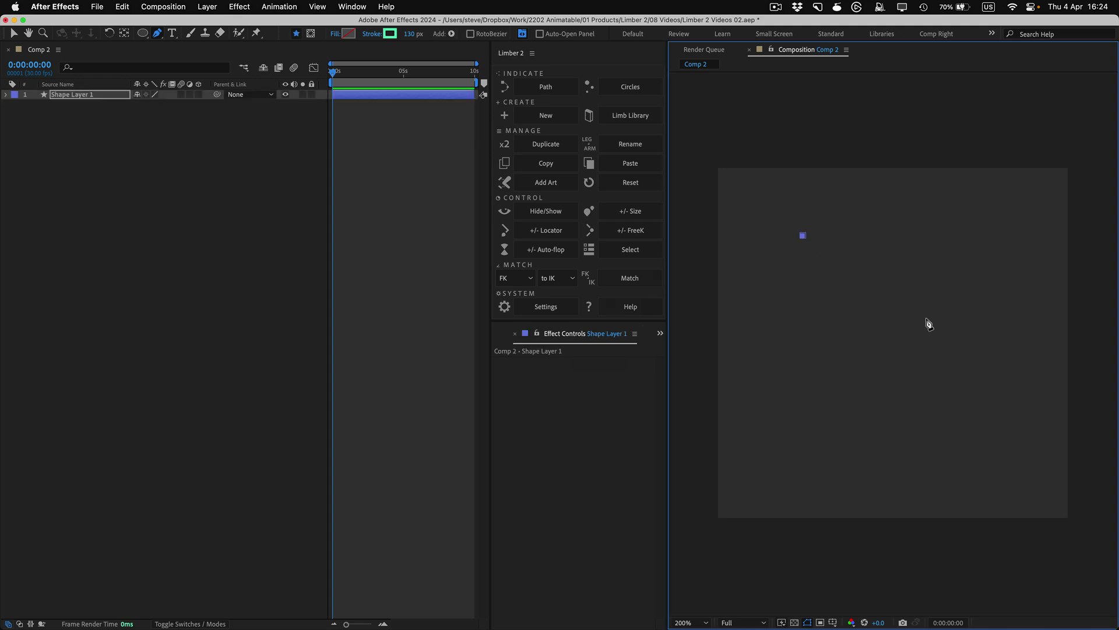
{"action": "left_click_drag", "start_coordinate": [926, 319], "coordinate": [941, 398]}
{"action": "left_click", "coordinate": [867, 446]}
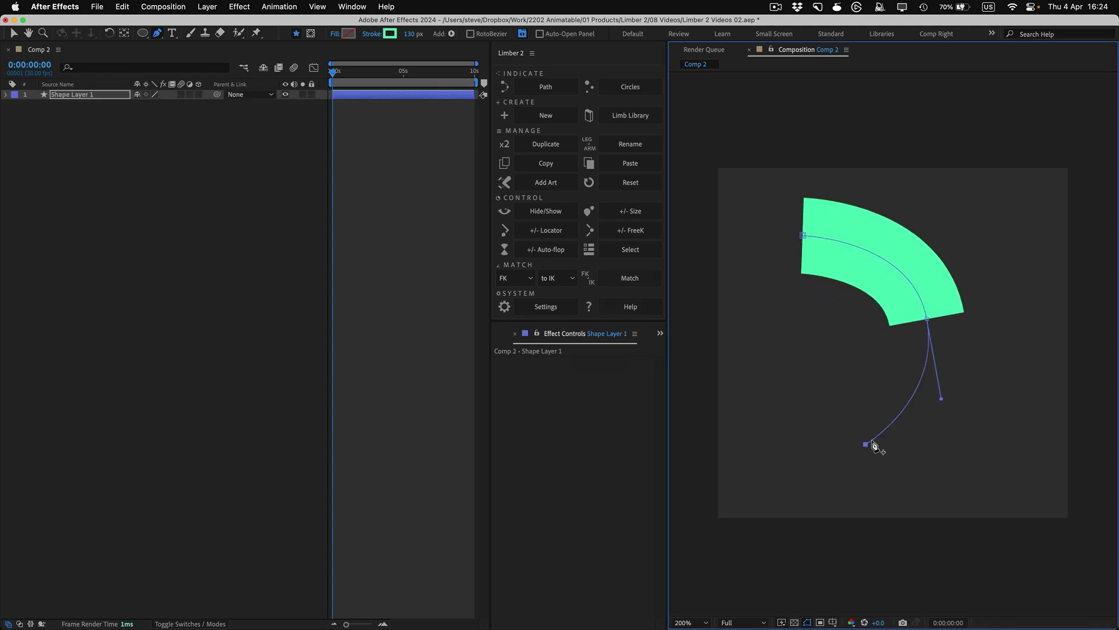
Give the path's stroke Round Cap, Taper End Length 100% and End Width 41%.
{"action": "left_click", "coordinate": [7, 95]}
{"action": "left_click", "coordinate": [16, 104]}
{"action": "left_click", "coordinate": [26, 115]}
{"action": "left_click", "coordinate": [37, 135]}
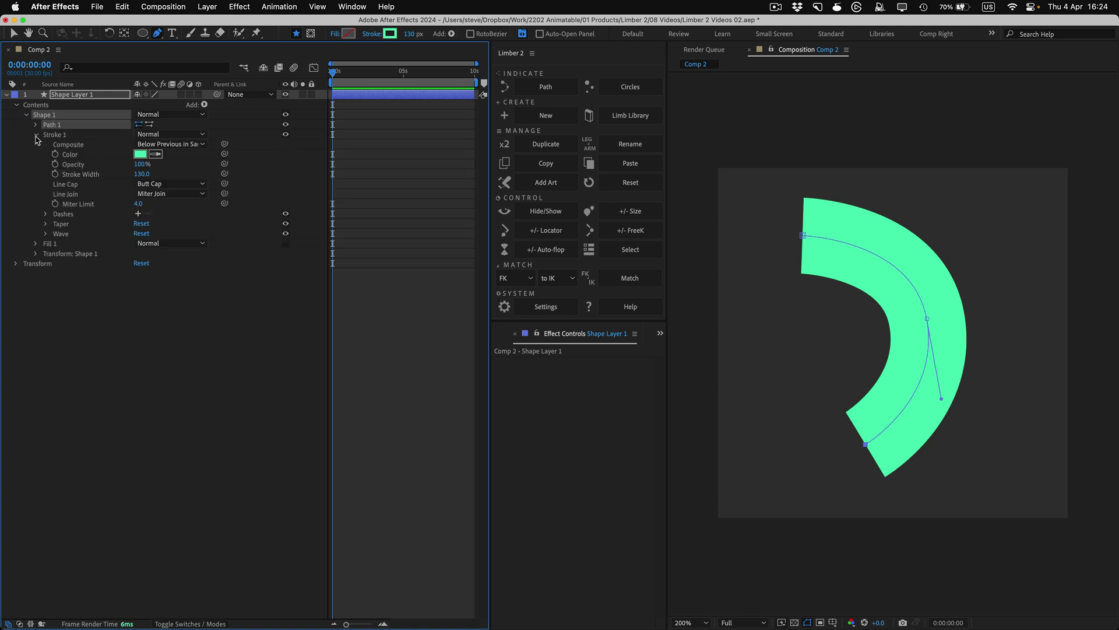
{"action": "left_click", "coordinate": [169, 184]}
{"action": "left_click", "coordinate": [173, 211]}
{"action": "left_click", "coordinate": [46, 224]}
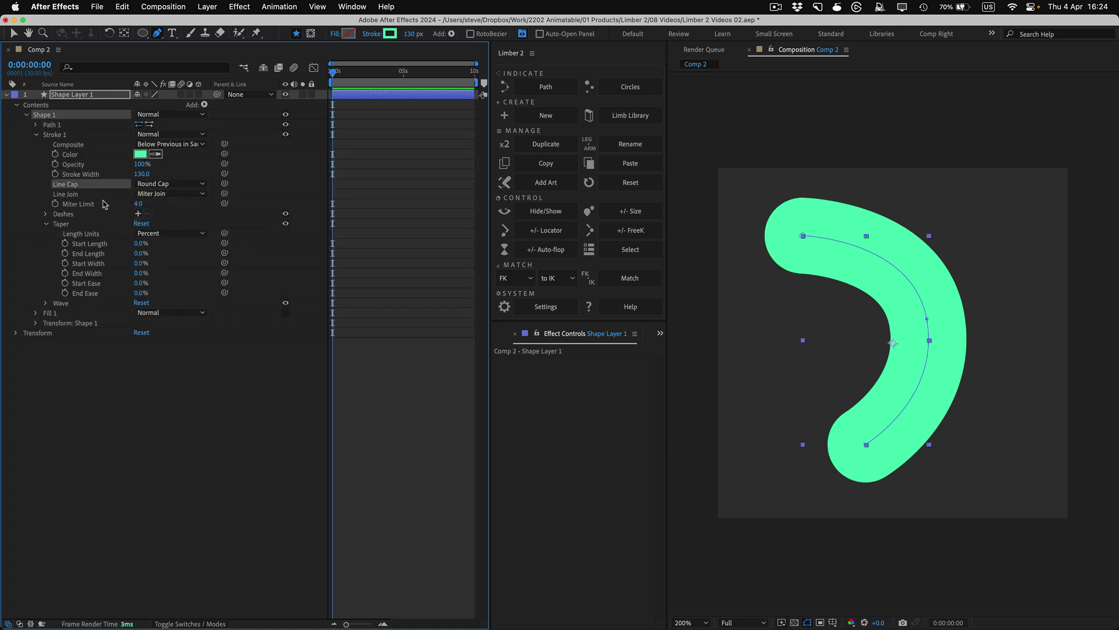
{"action": "left_click_drag", "start_coordinate": [142, 255], "coordinate": [190, 252]}
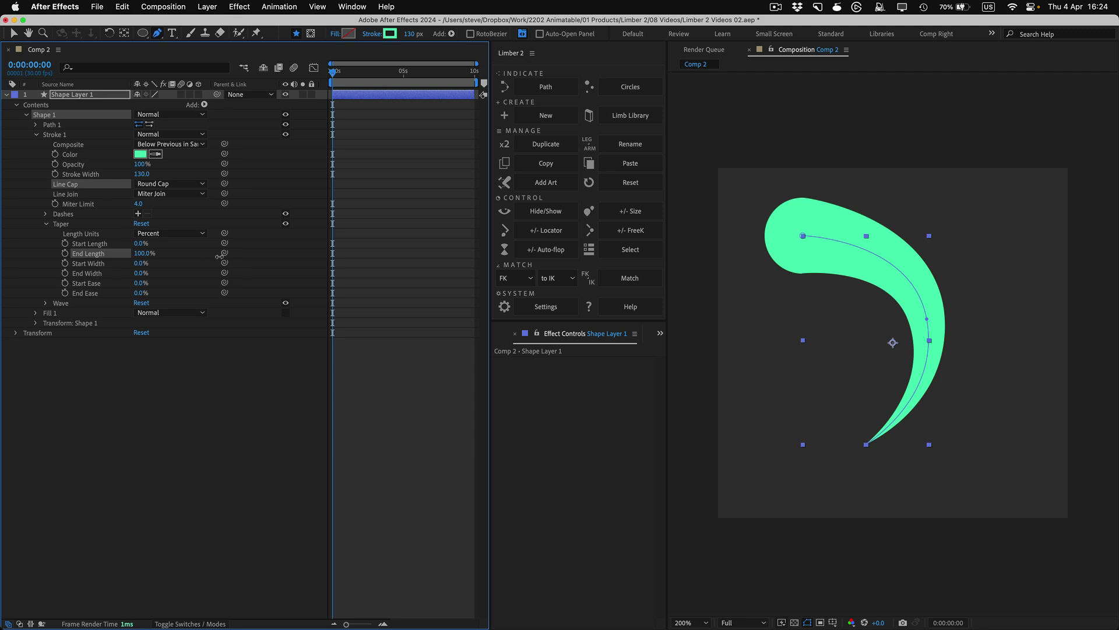
{"action": "left_click_drag", "start_coordinate": [142, 273], "coordinate": [161, 271]}
Build the left~Leg limb from the path and raise the ankle controller to bend it.
{"action": "left_click", "coordinate": [547, 115]}
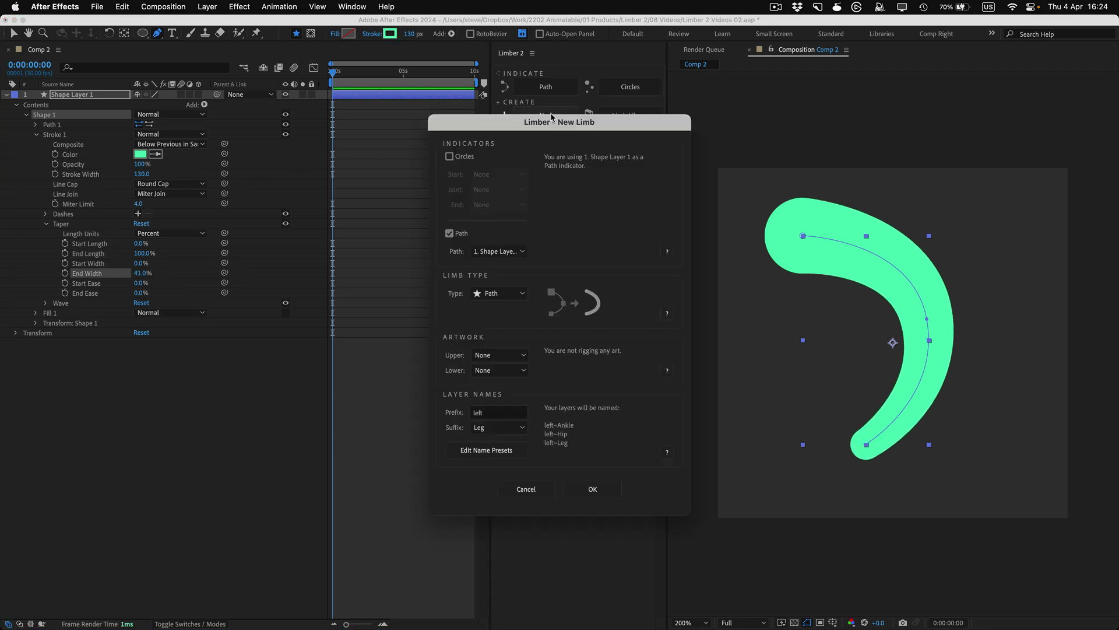
{"action": "left_click", "coordinate": [602, 488]}
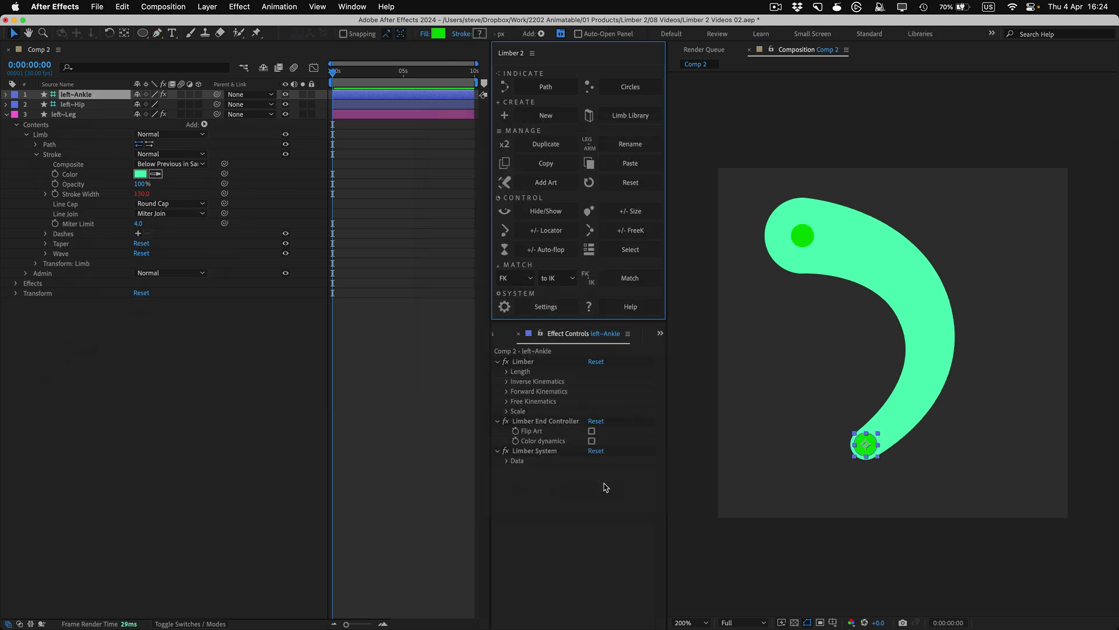
{"action": "mouse_move", "coordinate": [866, 444]}
{"action": "left_mouse_down"}
{"action": "mouse_move", "coordinate": [832, 379]}
{"action": "mouse_move", "coordinate": [892, 375]}
{"action": "mouse_move", "coordinate": [926, 387]}
{"action": "mouse_move", "coordinate": [882, 430]}
{"action": "left_mouse_up"}
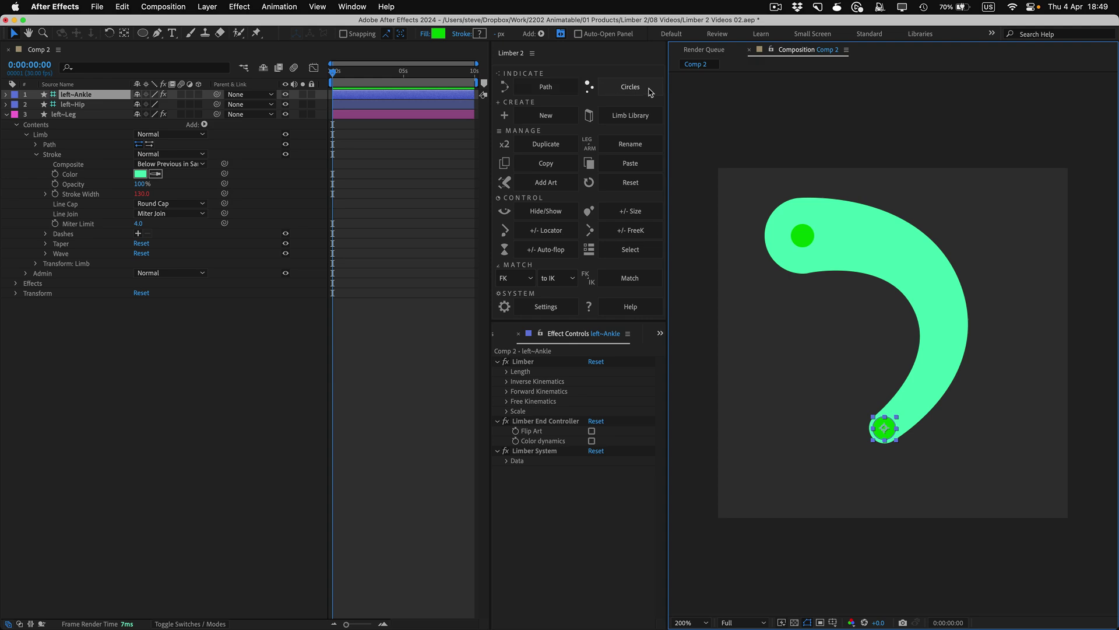
Open another New Limb dialog, browse the limb types, and cancel it.
{"action": "left_click", "coordinate": [545, 115]}
{"action": "left_click", "coordinate": [505, 291]}
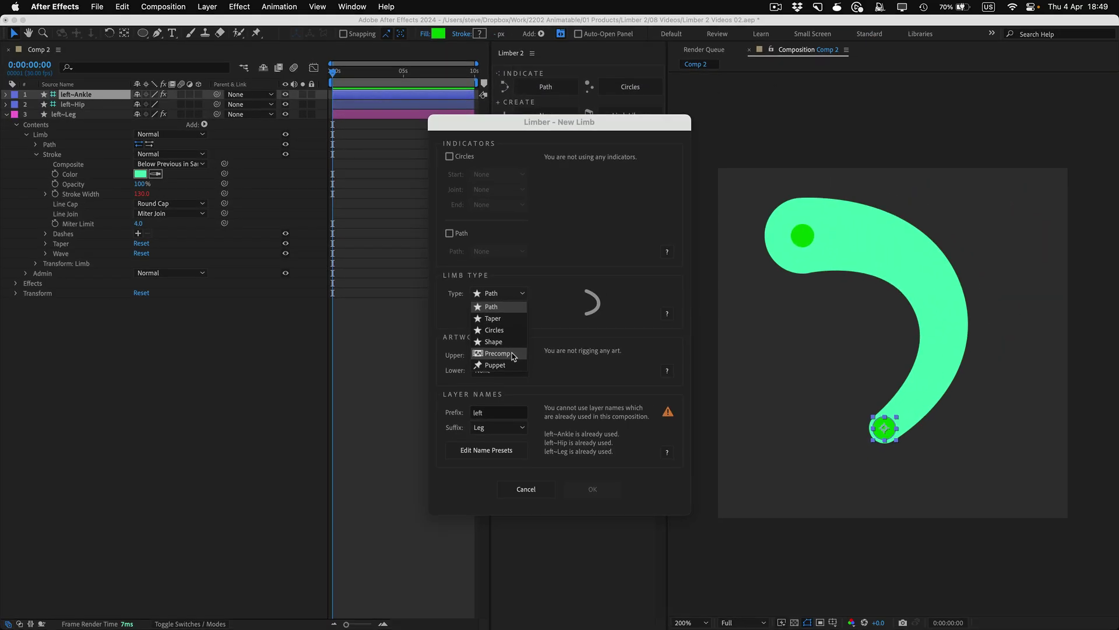
{"action": "left_click", "coordinate": [544, 493]}
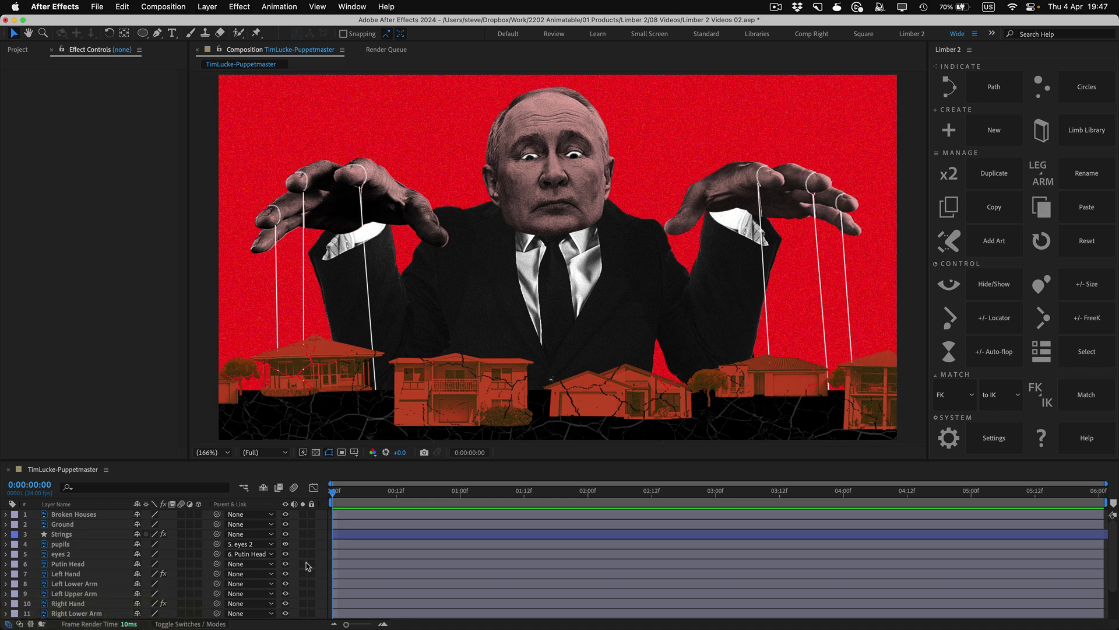
{"action": "left_click", "coordinate": [303, 584]}
{"action": "left_click", "coordinate": [303, 593]}
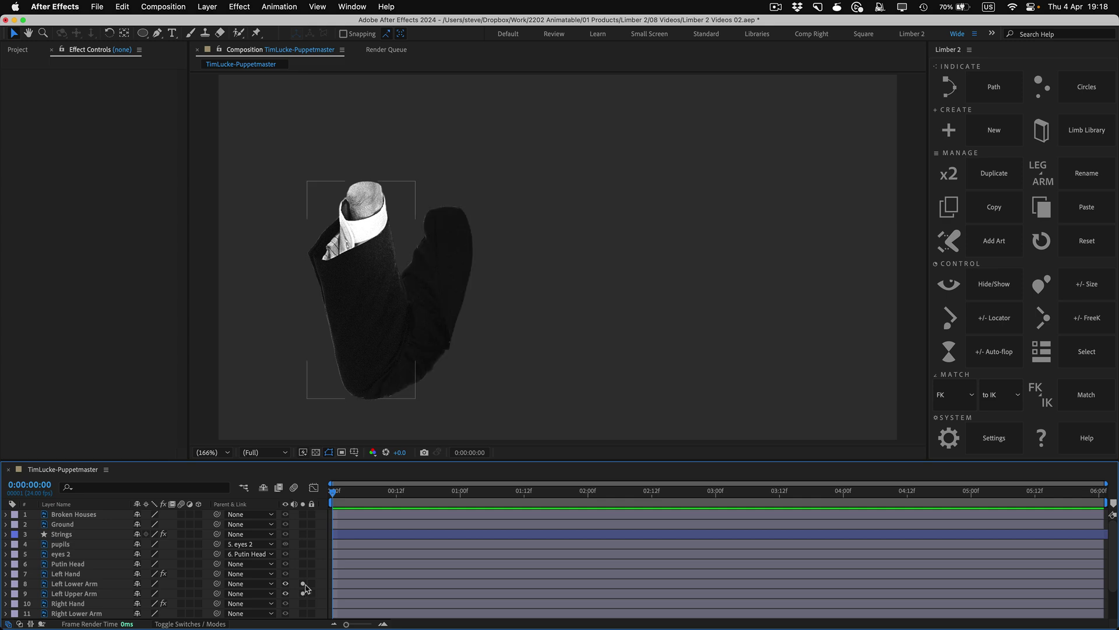
{"action": "left_click", "coordinate": [303, 584]}
{"action": "left_click", "coordinate": [303, 594]}
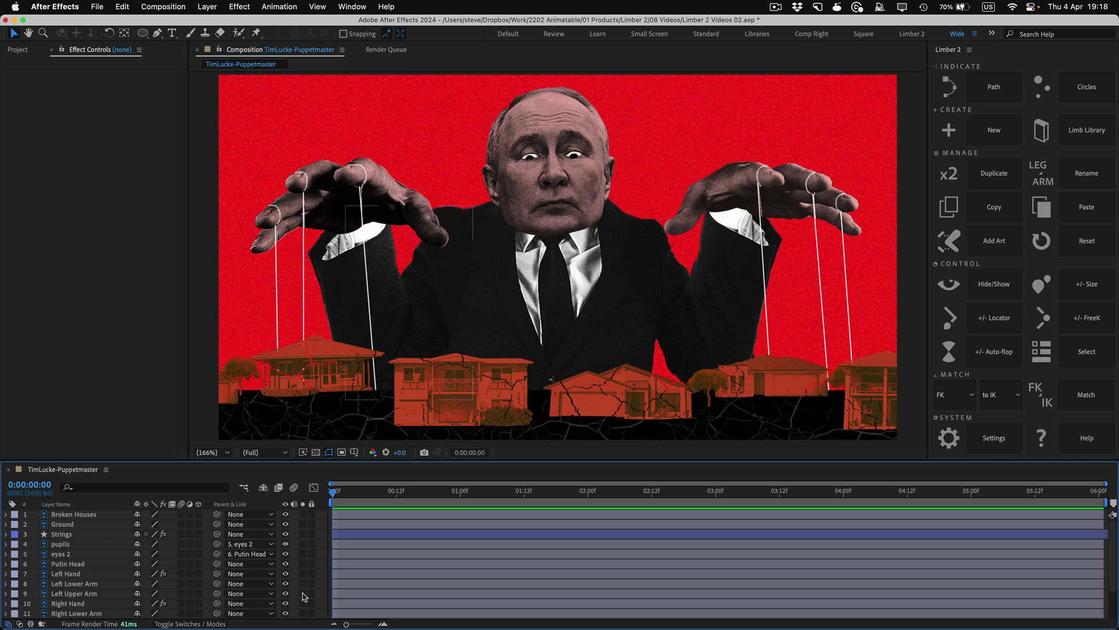
Draw a V-shaped shoulder-elbow-wrist path with the Pen tool.
{"action": "left_click", "coordinate": [157, 33]}
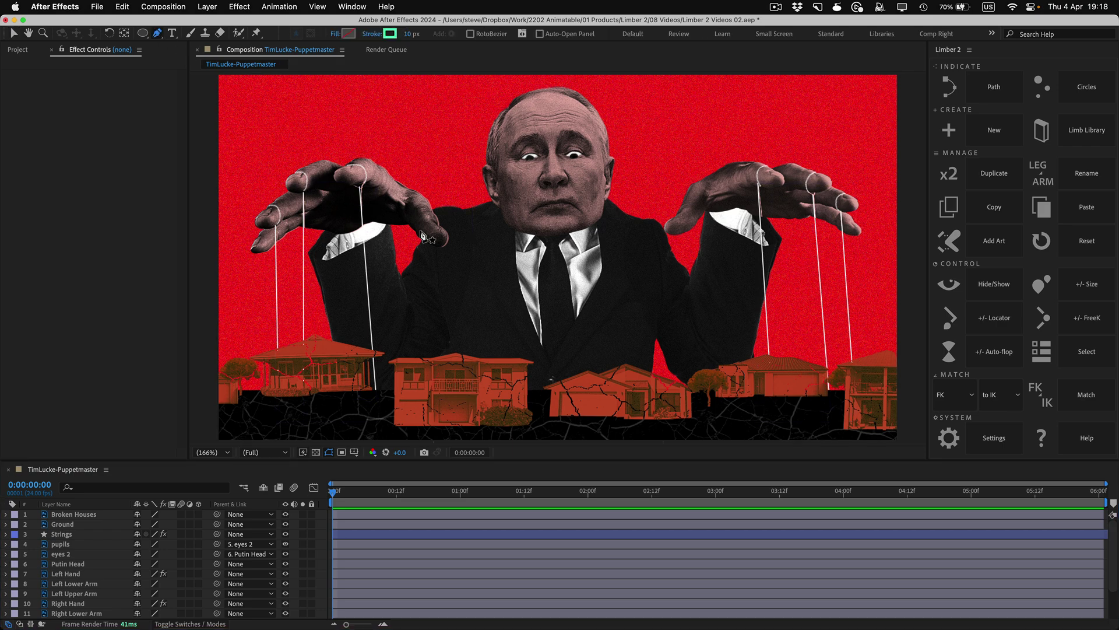
{"action": "left_click", "coordinate": [441, 227]}
{"action": "left_click", "coordinate": [390, 376]}
{"action": "left_click", "coordinate": [351, 231]}
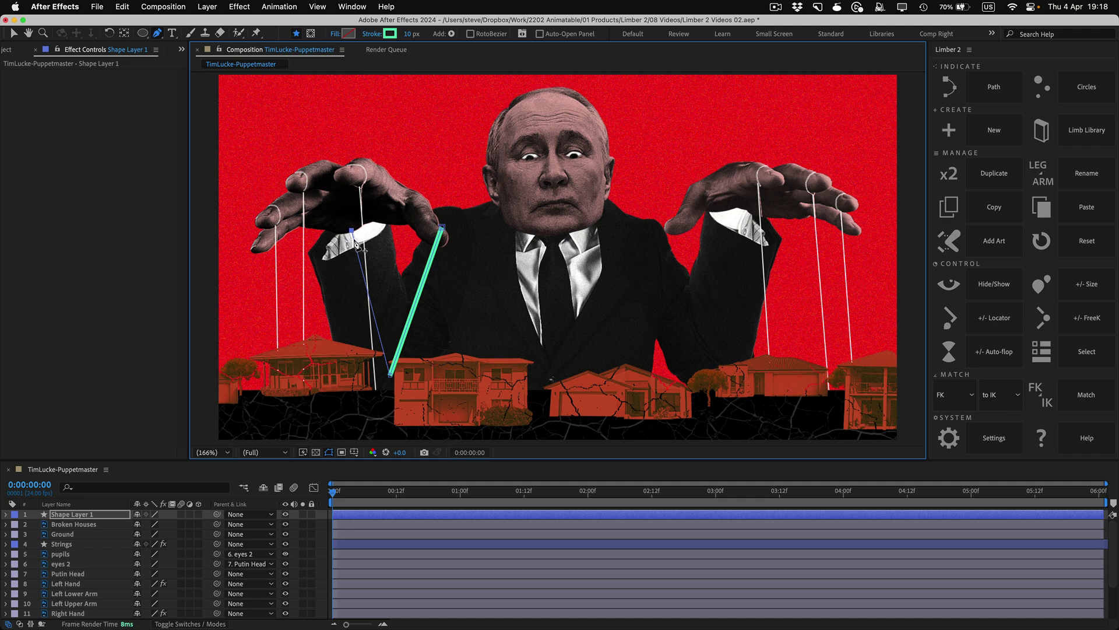
Build a Precomp Arm limb from Left Upper and Lower Arm, parenting Left Hand to left~Wrist.
{"action": "left_click", "coordinate": [79, 605], "text": "super"}
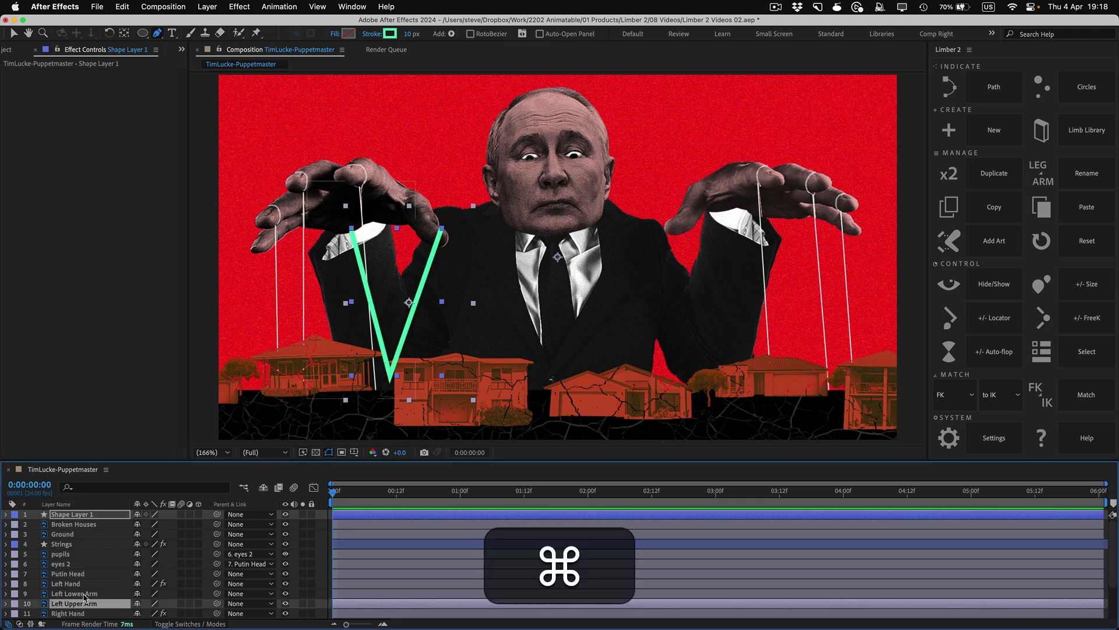
{"action": "left_click", "coordinate": [85, 595], "text": "super"}
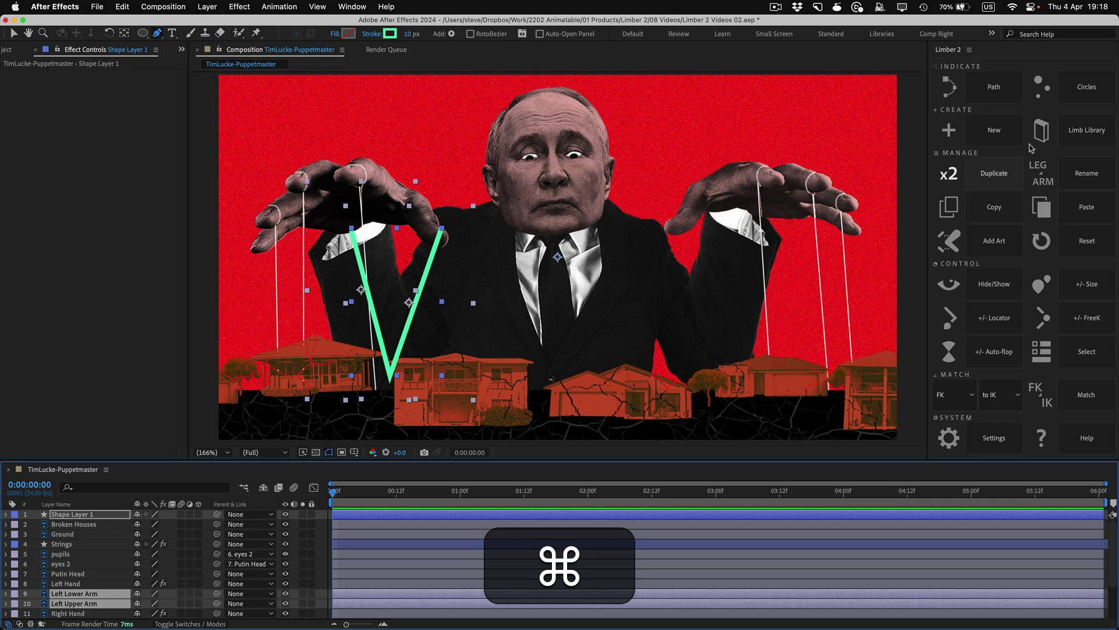
{"action": "left_click", "coordinate": [1015, 131]}
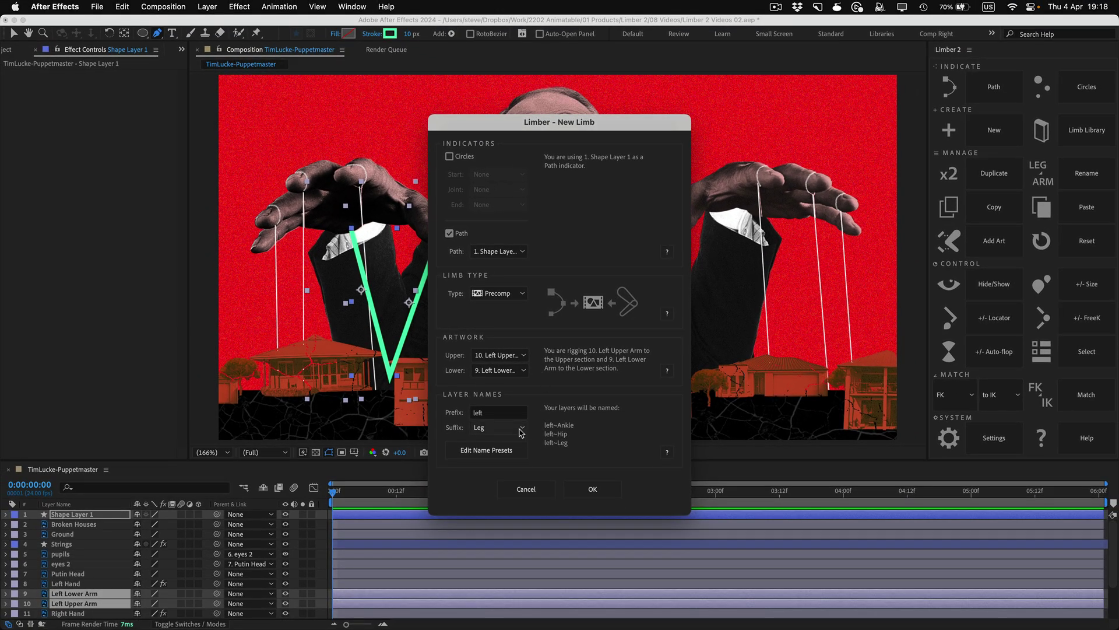
{"action": "left_click", "coordinate": [521, 432]}
{"action": "left_click", "coordinate": [513, 447]}
{"action": "left_click", "coordinate": [579, 488]}
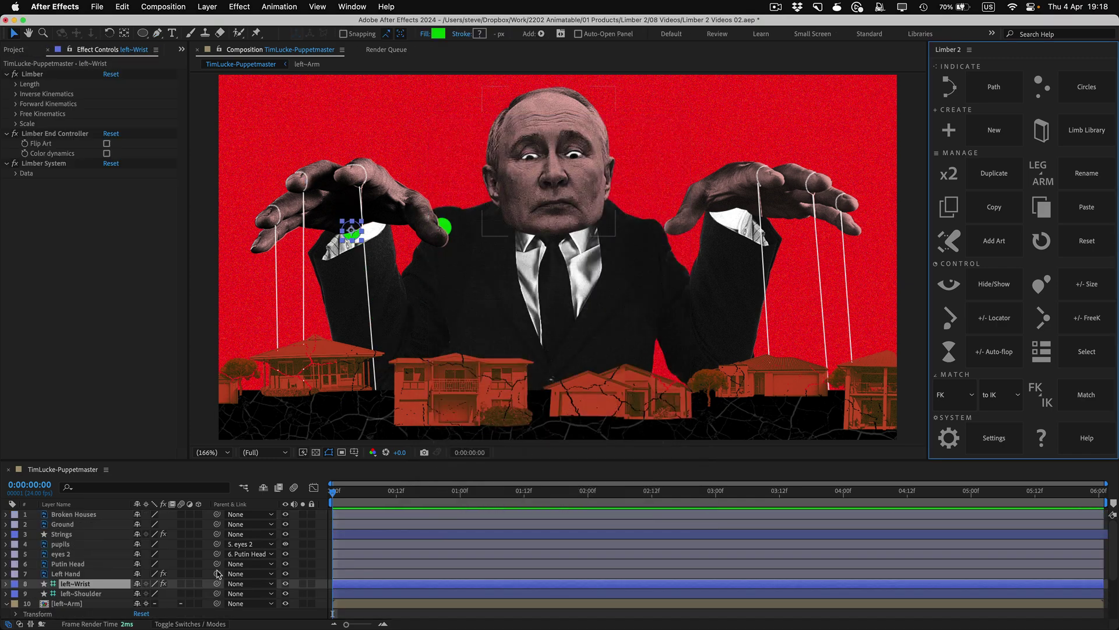
{"action": "left_click_drag", "start_coordinate": [217, 574], "coordinate": [87, 584]}
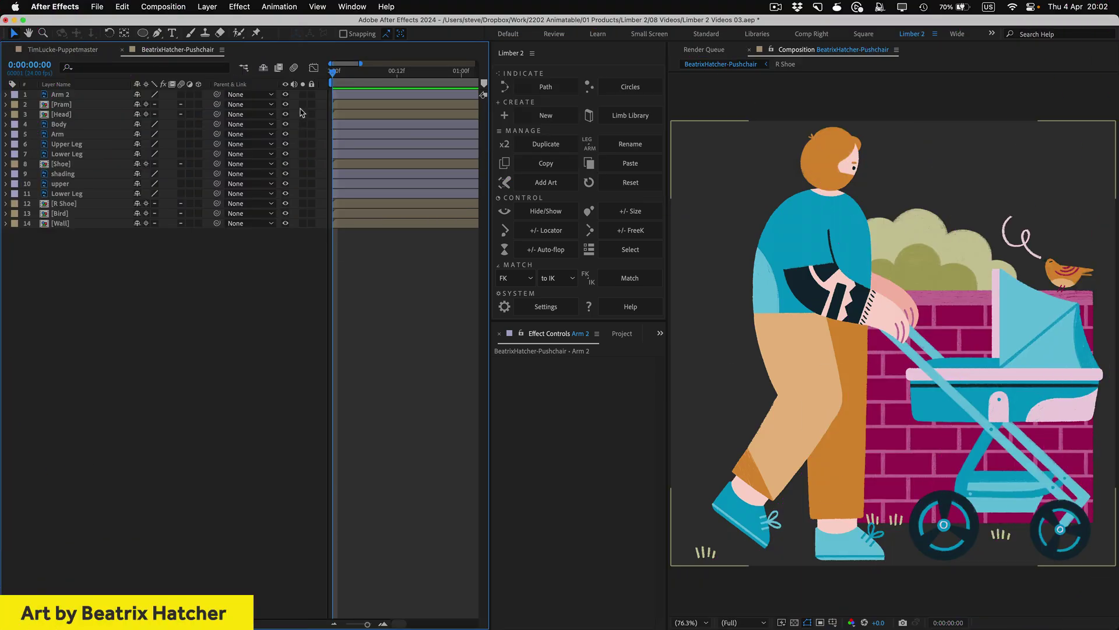
Solo Arm 2 to check it, unsolo it, and pick the Puppet Pin tool.
{"action": "left_click", "coordinate": [302, 95]}
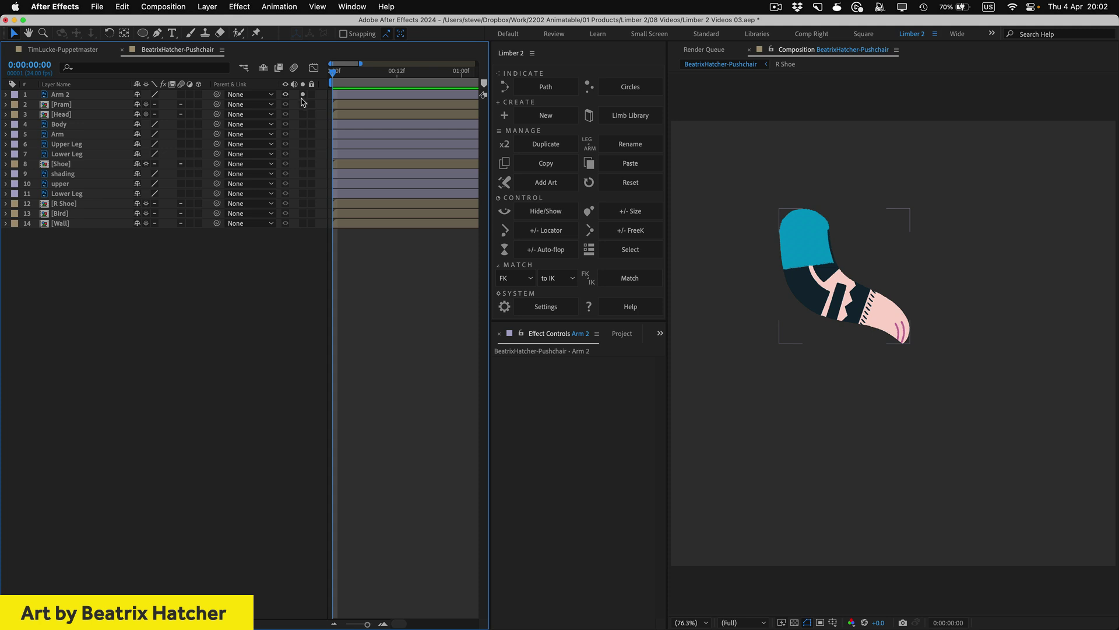
{"action": "key", "text": "super+shift+a"}
{"action": "left_click", "coordinate": [302, 95]}
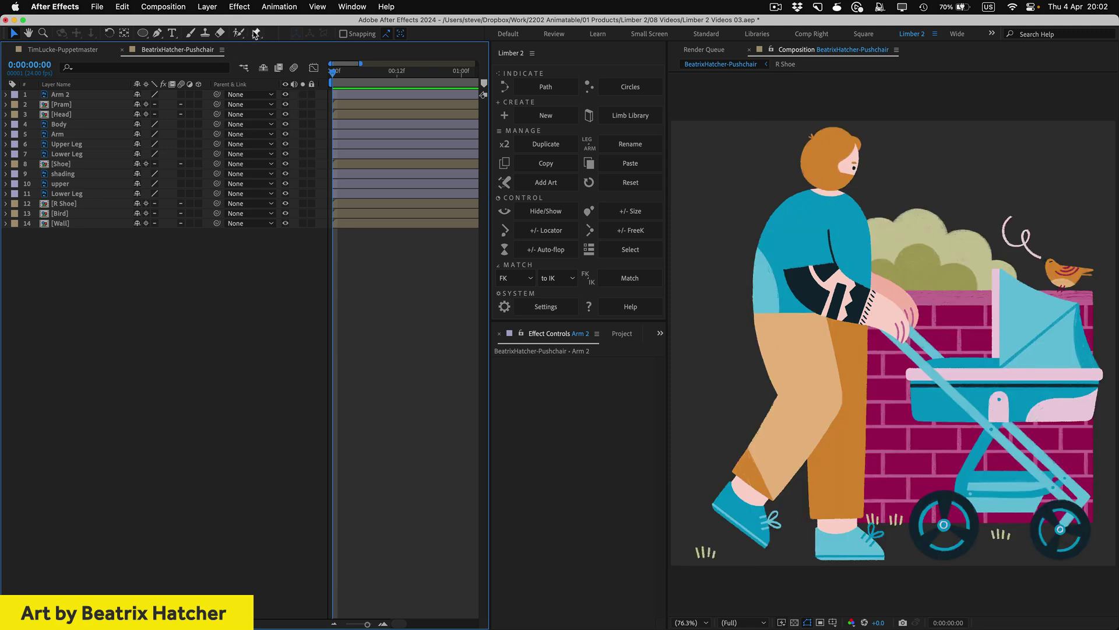
{"action": "left_click", "coordinate": [256, 32]}
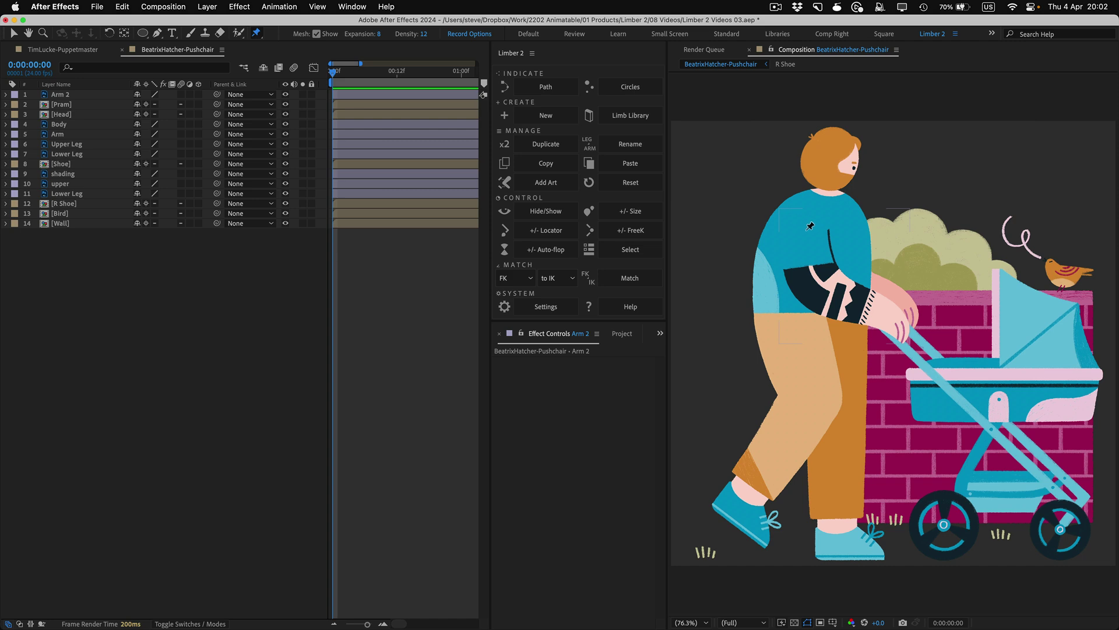
Place puppet pins on Arm 2 at the shoulder, elbow and hand.
{"action": "left_click", "coordinate": [806, 225]}
{"action": "left_click", "coordinate": [820, 288]}
{"action": "left_click", "coordinate": [895, 321]}
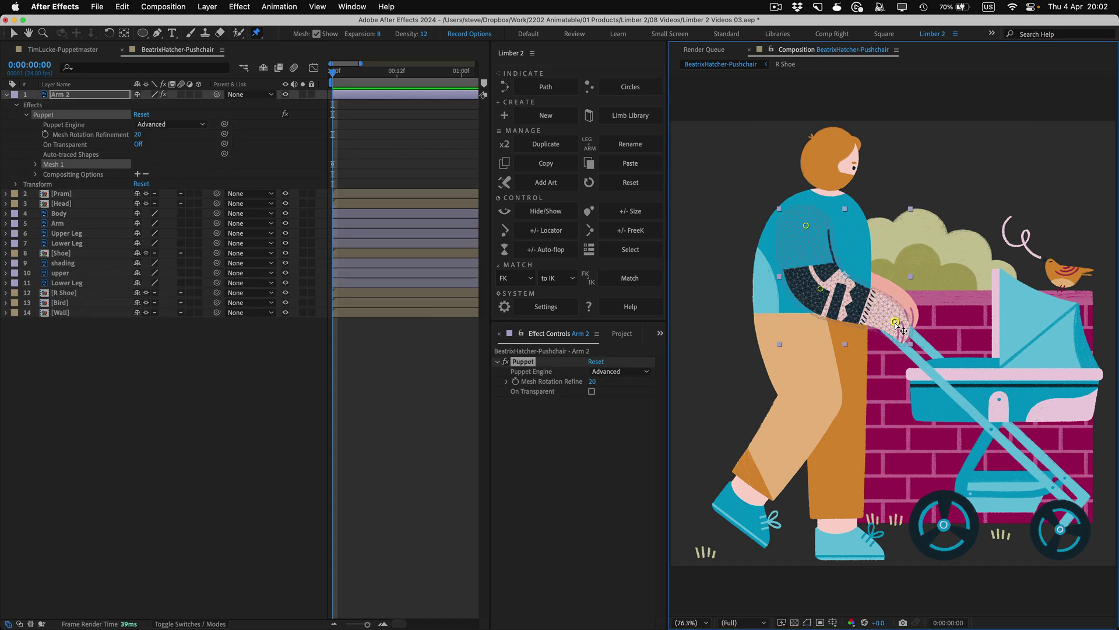
Create a legacy-engine puppet limb with Arm suffix and parent left~Wrist to Pram.
{"action": "left_click", "coordinate": [565, 117]}
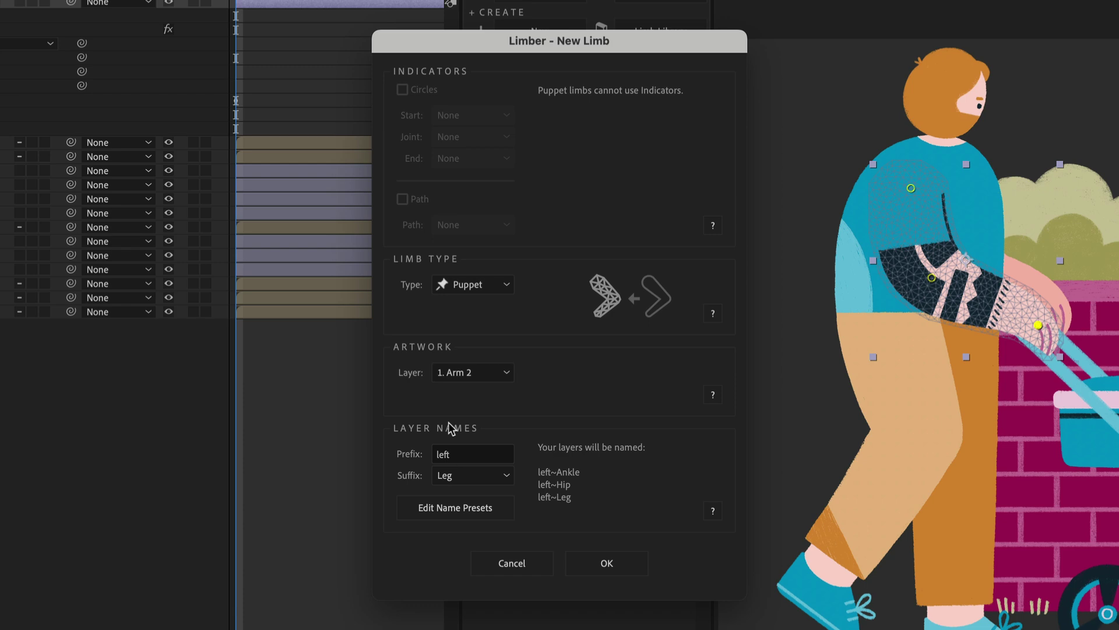
{"action": "left_click", "coordinate": [502, 422]}
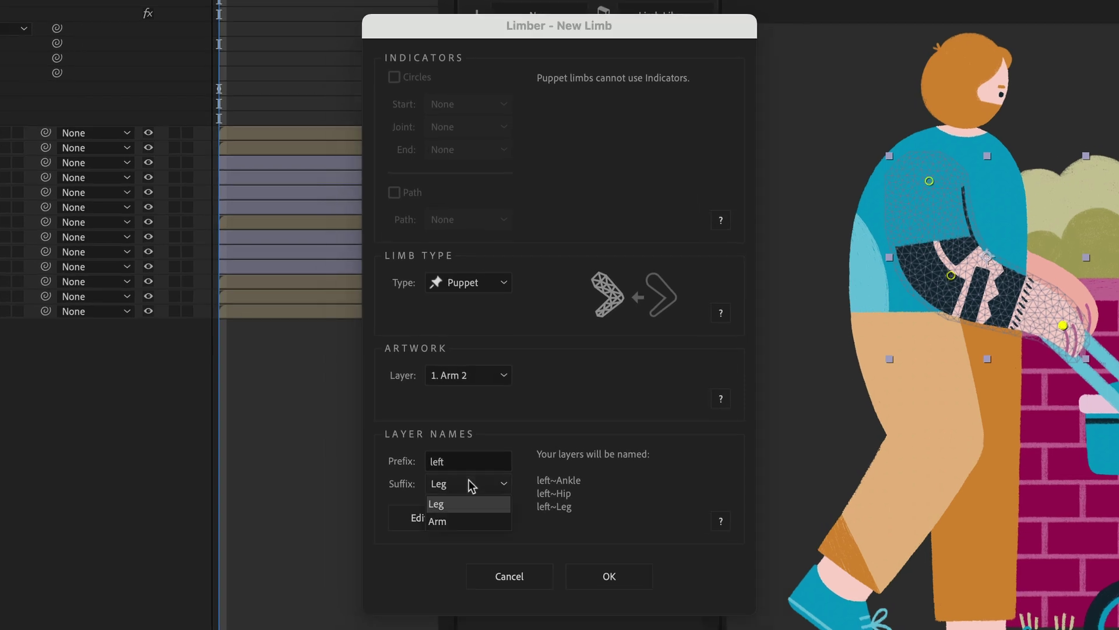
{"action": "left_click", "coordinate": [472, 515]}
{"action": "left_click", "coordinate": [631, 576]}
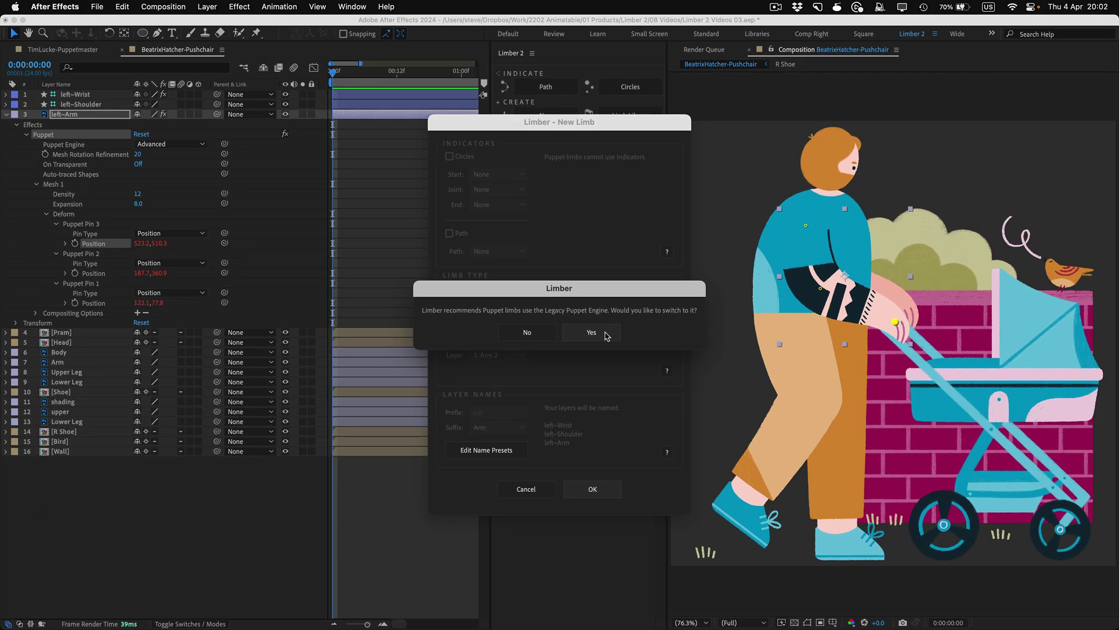
{"action": "left_click", "coordinate": [591, 333]}
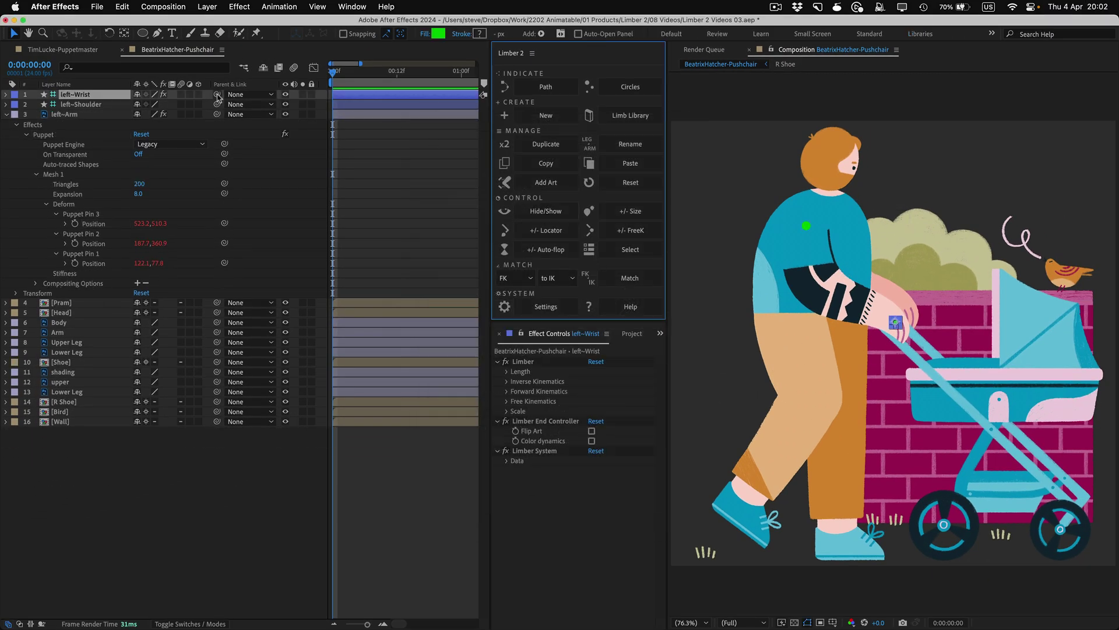
{"action": "left_click_drag", "start_coordinate": [217, 94], "coordinate": [123, 313]}
{"action": "key", "text": "p"}
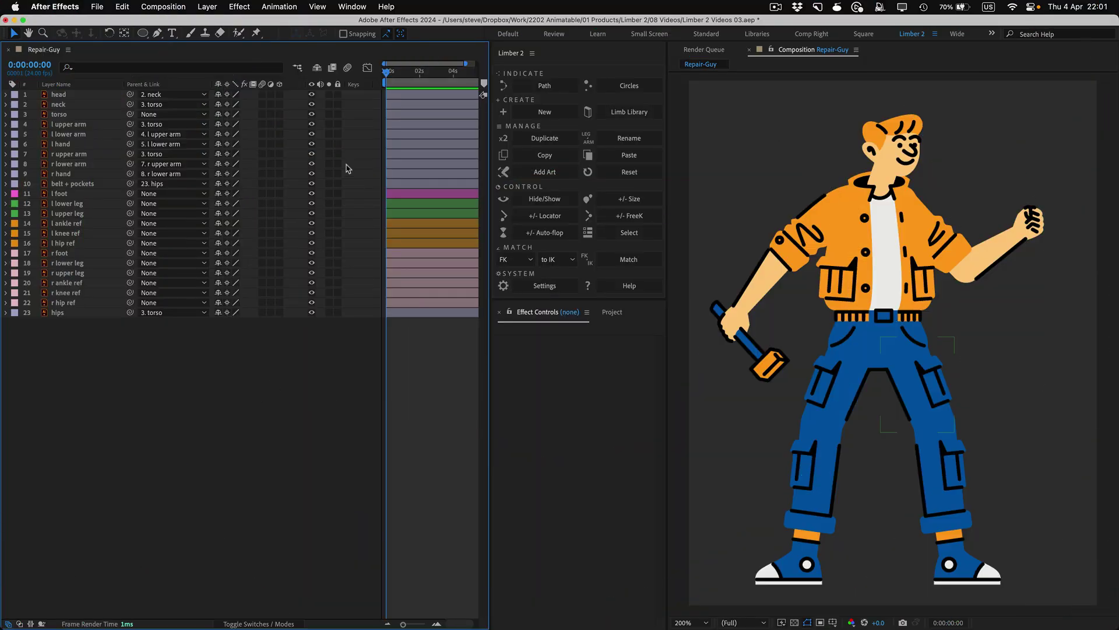
Hide the character's layers except l foot, then test-pull the torso and undo.
{"action": "mouse_move", "coordinate": [312, 94]}
{"action": "left_mouse_down"}
{"action": "mouse_move", "coordinate": [310, 318]}
{"action": "mouse_move", "coordinate": [313, 95]}
{"action": "left_mouse_up"}
{"action": "left_click", "coordinate": [312, 312]}
{"action": "mouse_move", "coordinate": [886, 248]}
{"action": "left_mouse_down"}
{"action": "mouse_move", "coordinate": [884, 218]}
{"action": "mouse_move", "coordinate": [881, 230]}
{"action": "left_mouse_up"}
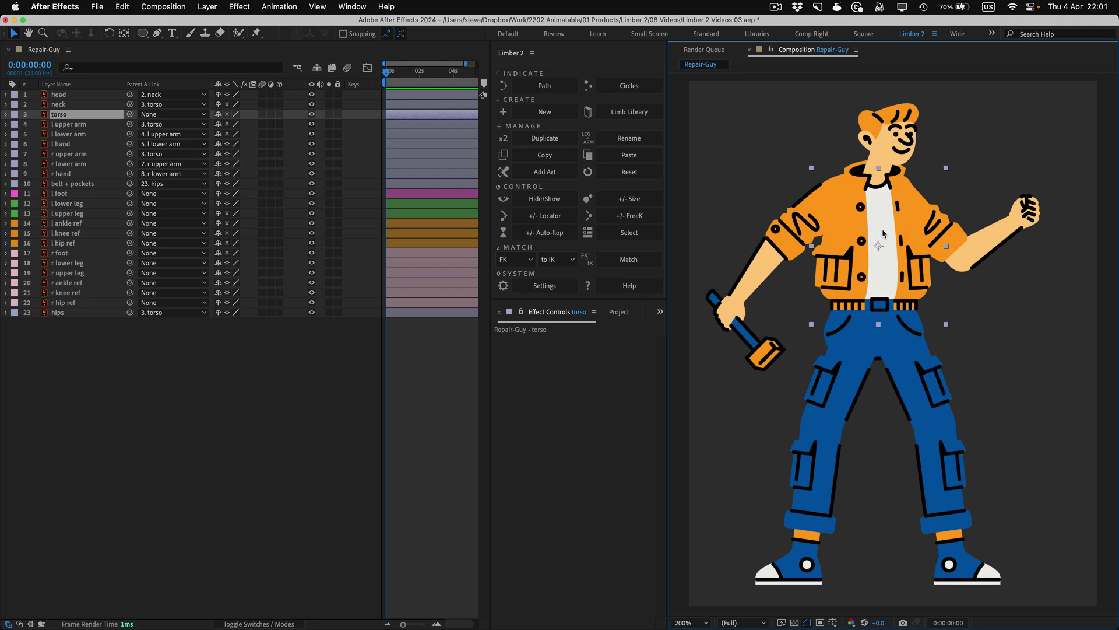
{"action": "key", "text": "super+z"}
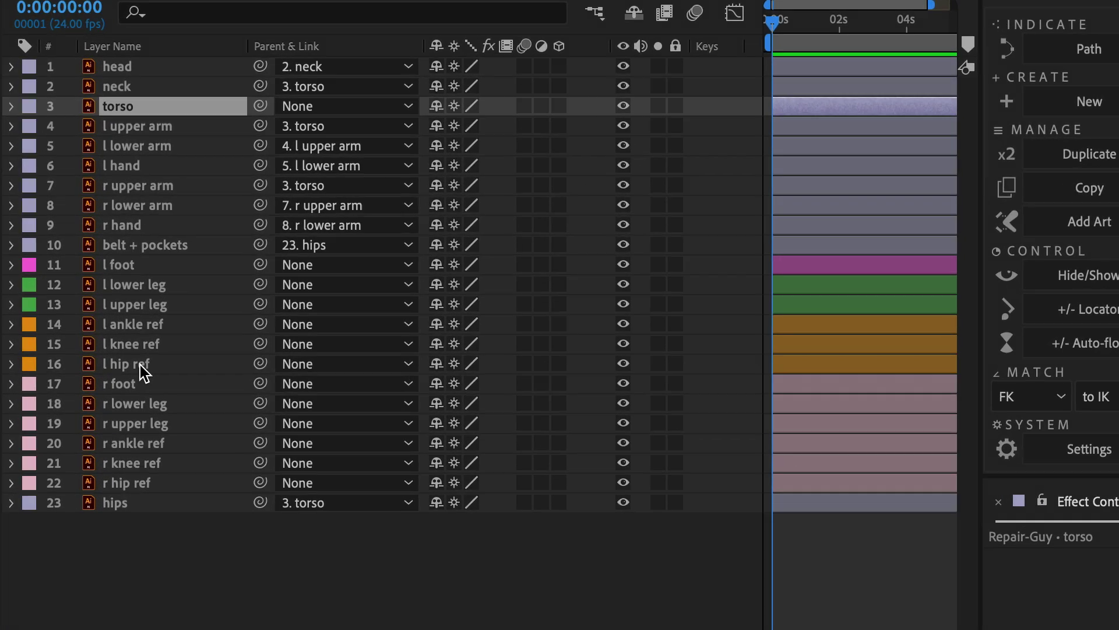
Select l hip, knee and ankle ref plus l upper and lower leg layers.
{"action": "left_click", "coordinate": [72, 244]}
{"action": "left_click", "coordinate": [143, 345], "text": "shift"}
{"action": "left_click", "coordinate": [142, 324], "text": "shift"}
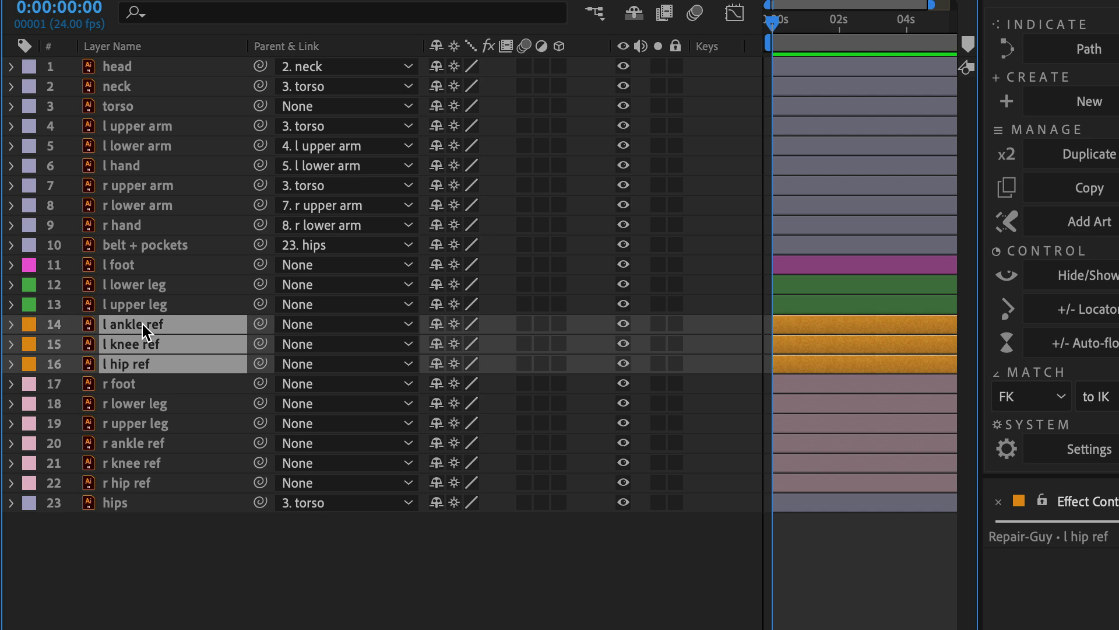
{"action": "left_click", "coordinate": [148, 305], "text": "shift"}
{"action": "left_click", "coordinate": [150, 286], "text": "shift"}
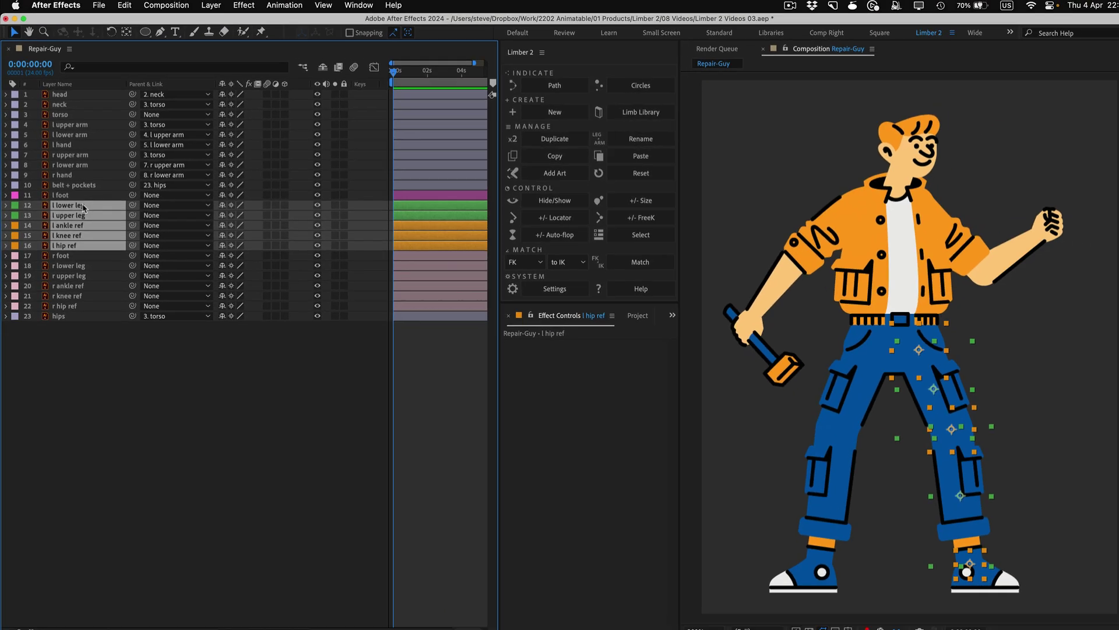
Create shapes from the left-leg vector layers and build a Circles limb prefixed left.
{"action": "right_click", "coordinate": [160, 283]}
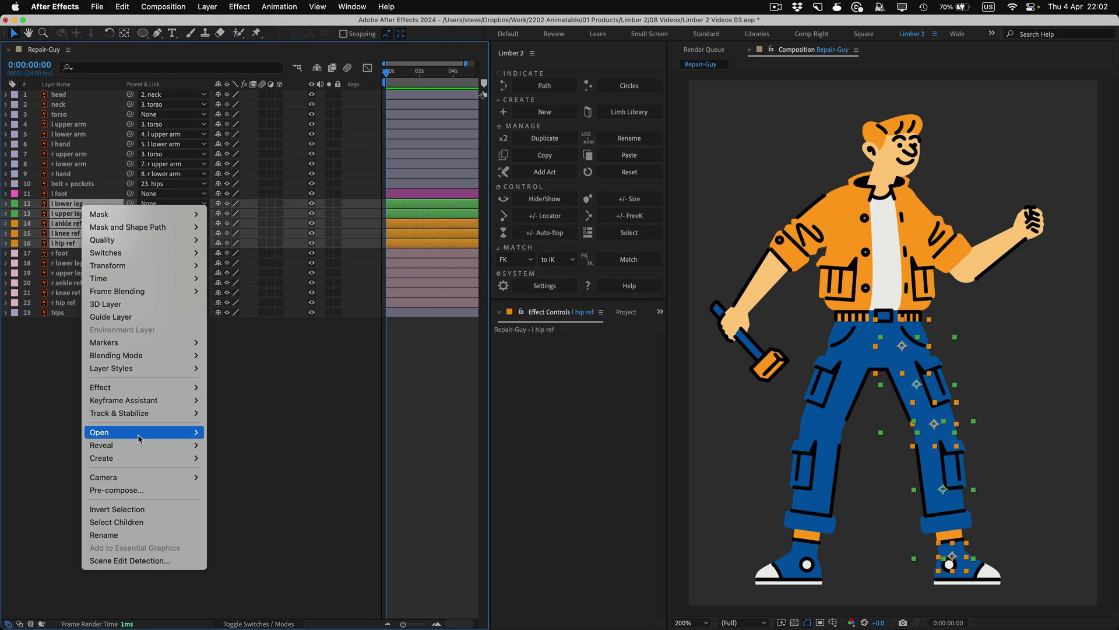
{"action": "left_click", "coordinate": [264, 496]}
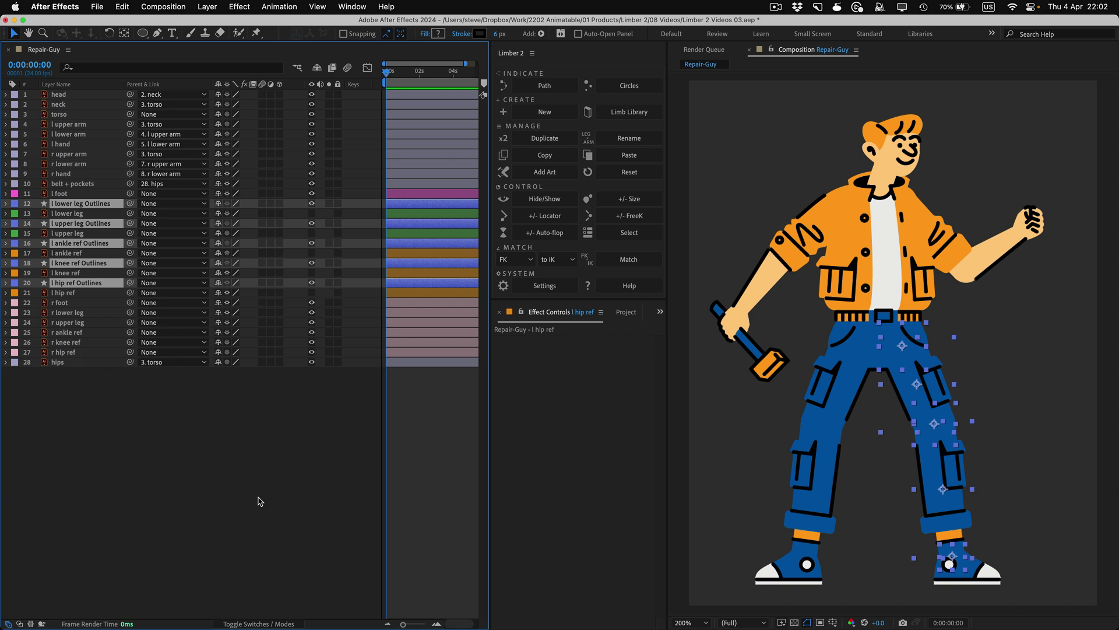
{"action": "left_click", "coordinate": [560, 114]}
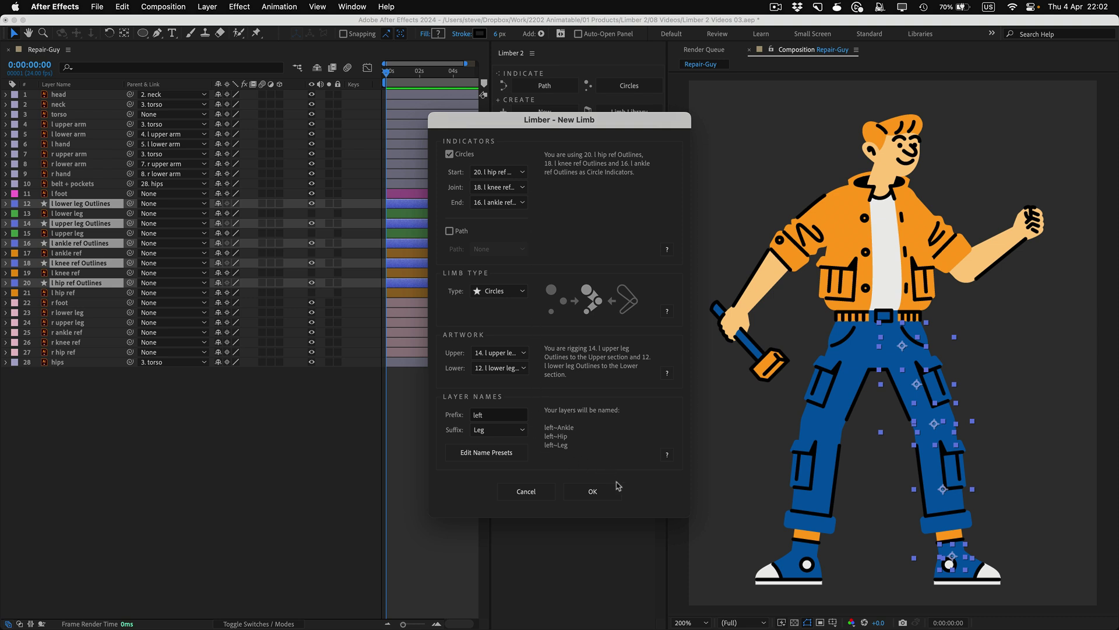
{"action": "left_click", "coordinate": [614, 493]}
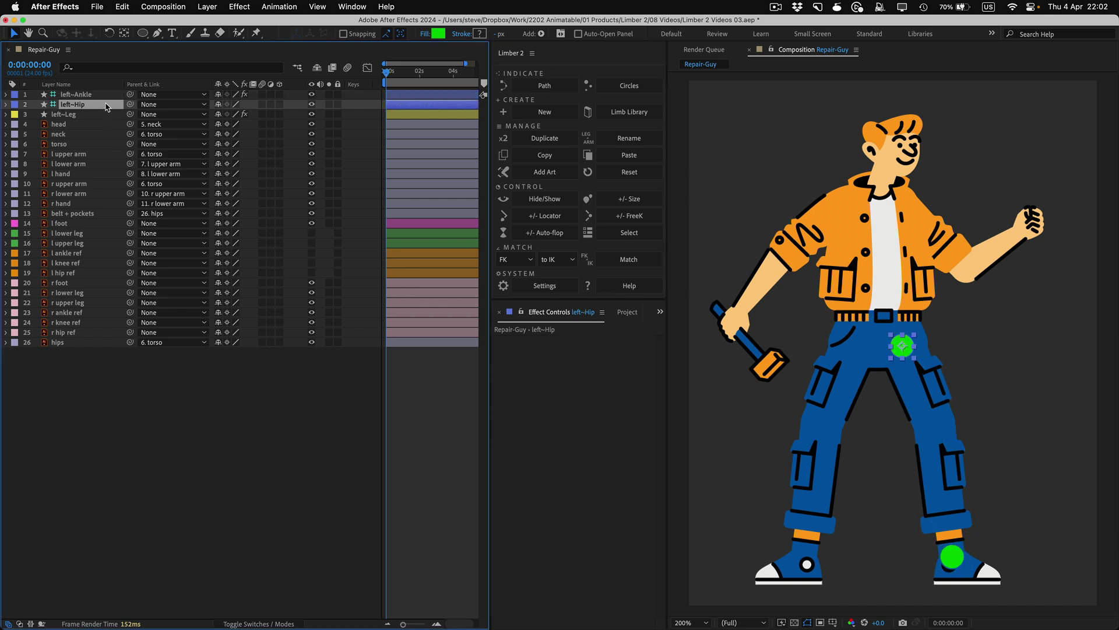
Parent left~Hip to the hips layer and test by lowering the torso.
{"action": "left_click_drag", "start_coordinate": [130, 103], "coordinate": [64, 343]}
{"action": "left_click", "coordinate": [854, 267]}
{"action": "mouse_move", "coordinate": [856, 267]}
{"action": "left_mouse_down"}
{"action": "mouse_move", "coordinate": [861, 282]}
{"action": "mouse_move", "coordinate": [885, 246]}
{"action": "mouse_move", "coordinate": [889, 257]}
{"action": "mouse_move", "coordinate": [873, 260]}
{"action": "left_mouse_up"}
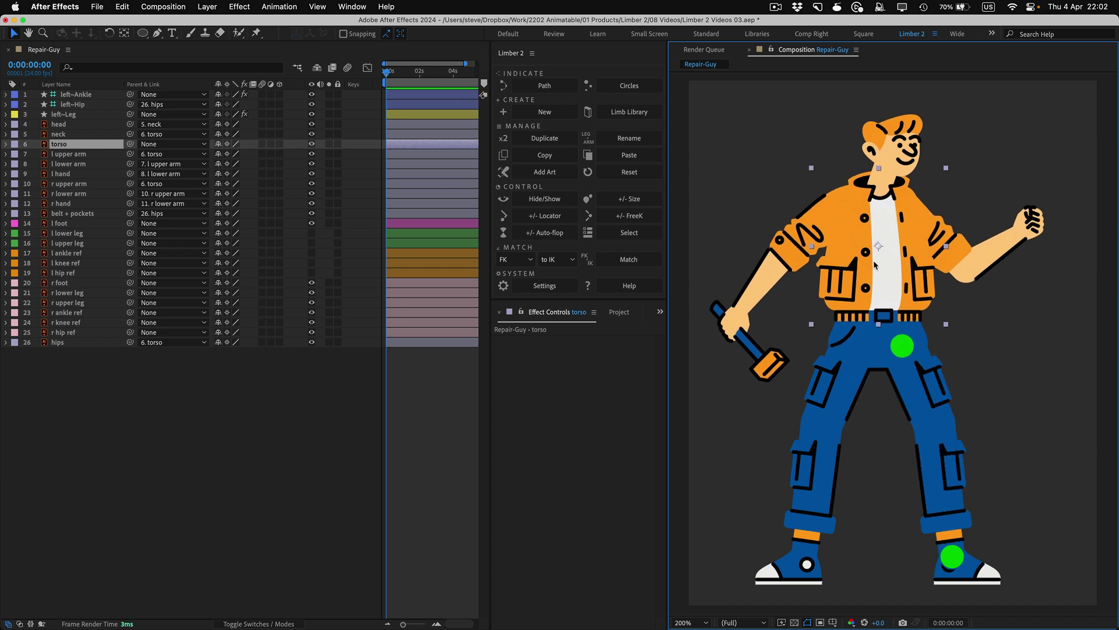
Try parenting left~Ankle to l foot, test the leg bend, then undo it.
{"action": "left_click", "coordinate": [98, 95]}
{"action": "left_click_drag", "start_coordinate": [130, 95], "coordinate": [66, 225]}
{"action": "left_click_drag", "start_coordinate": [975, 573], "coordinate": [931, 539]}
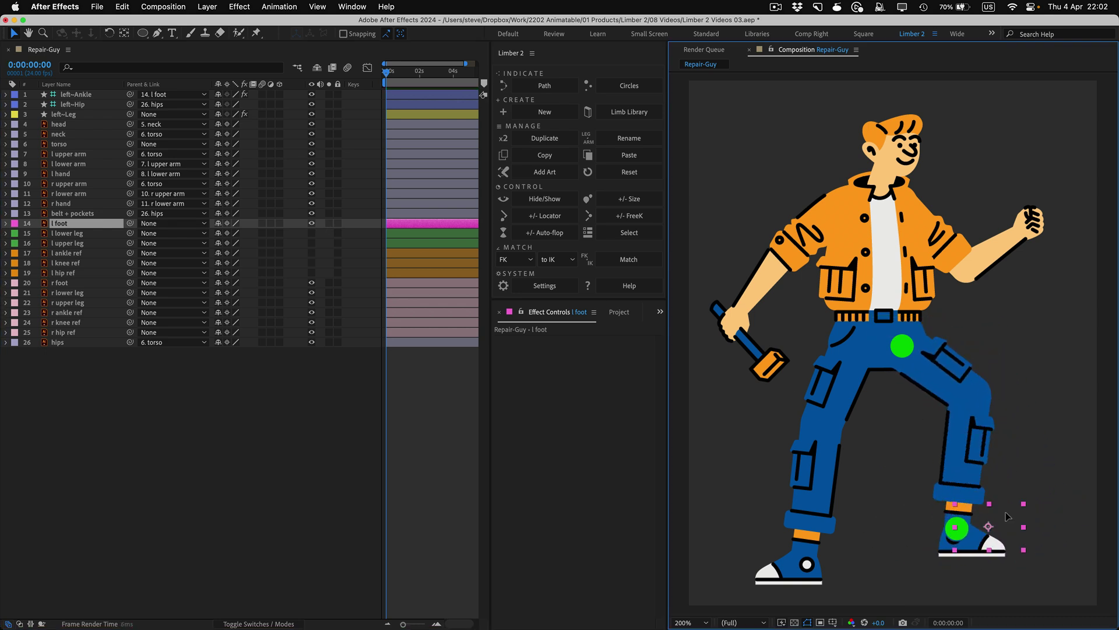
{"action": "mouse_move", "coordinate": [1005, 517]}
{"action": "left_mouse_down"}
{"action": "mouse_move", "coordinate": [964, 542]}
{"action": "mouse_move", "coordinate": [991, 532]}
{"action": "left_mouse_up"}
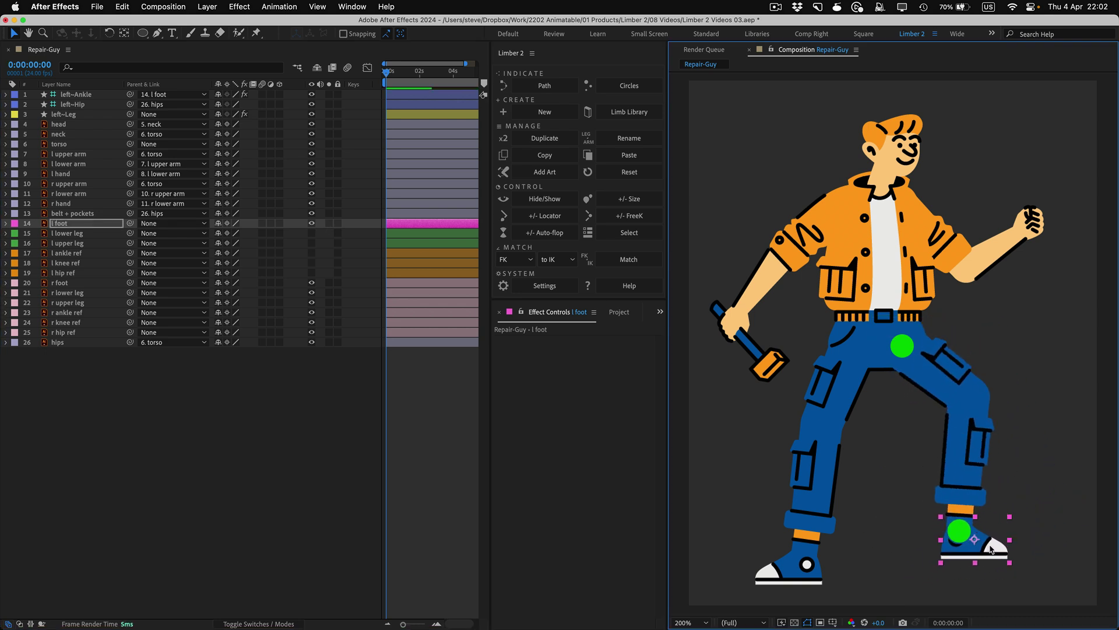
{"action": "key", "text": "super+z"}
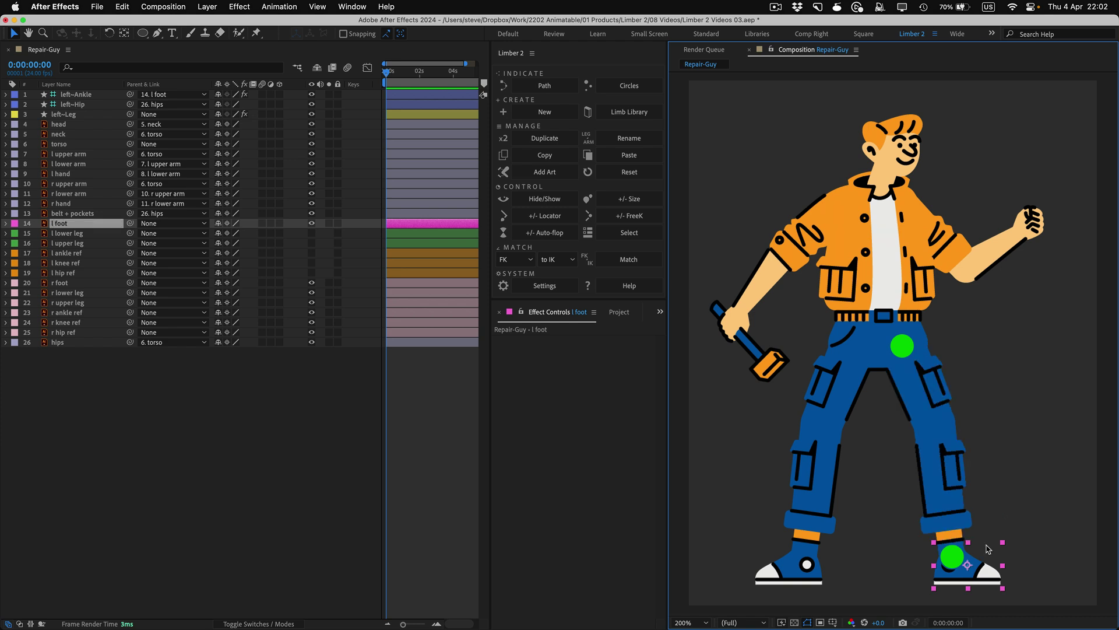
{"action": "key", "text": "super+z"}
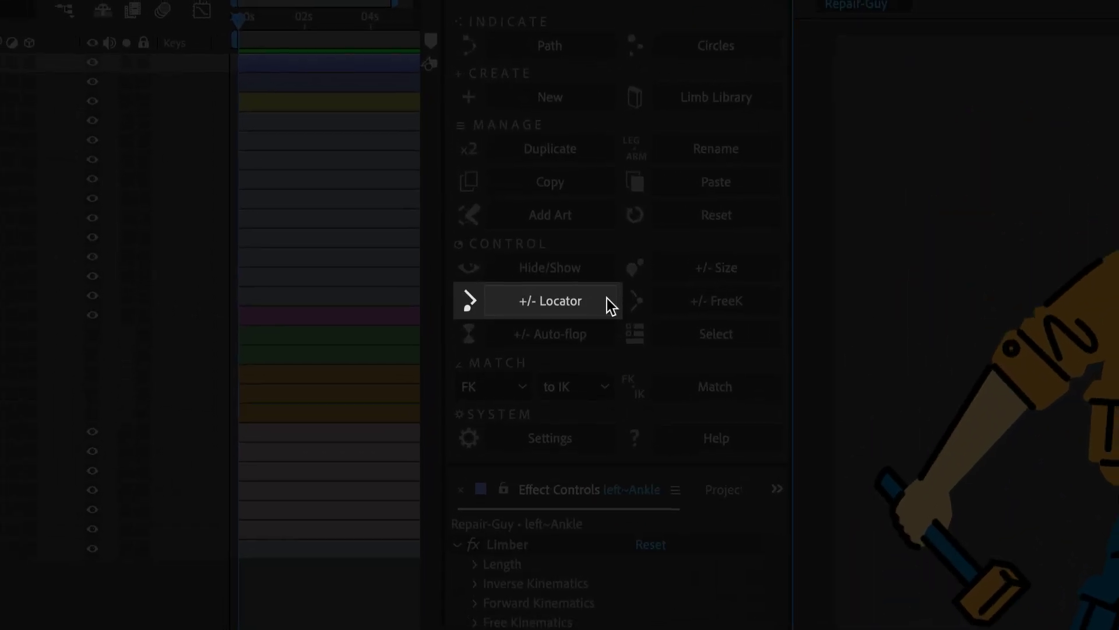
Add a leg locator, attach l foot to left~Leg~locator1, and test with left~Ankle.
{"action": "left_click", "coordinate": [606, 298]}
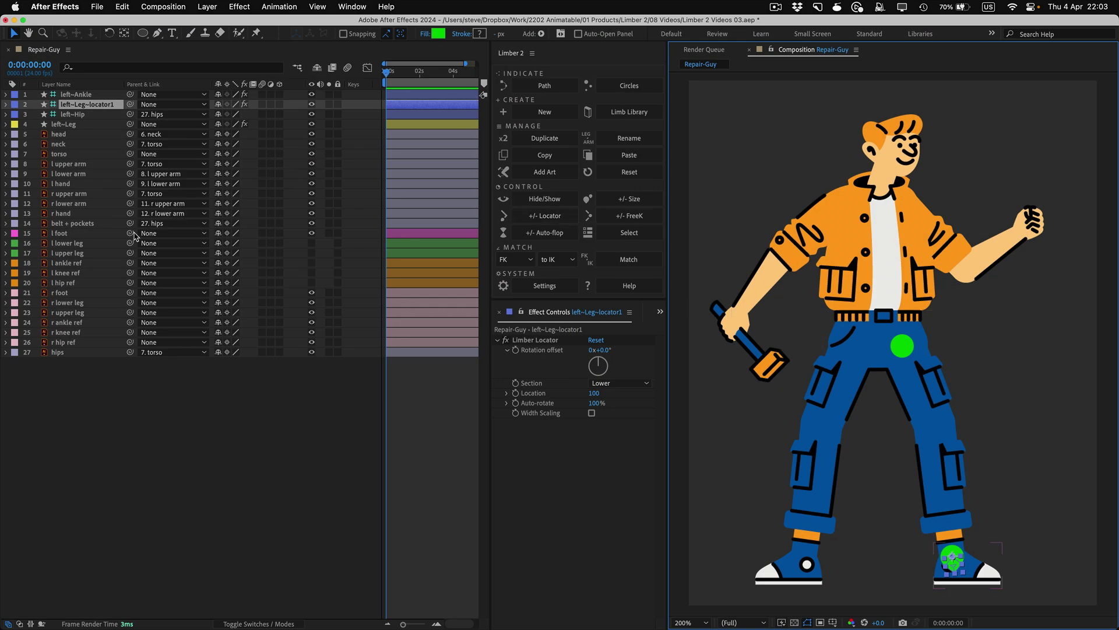
{"action": "left_click_drag", "start_coordinate": [130, 233], "coordinate": [84, 113]}
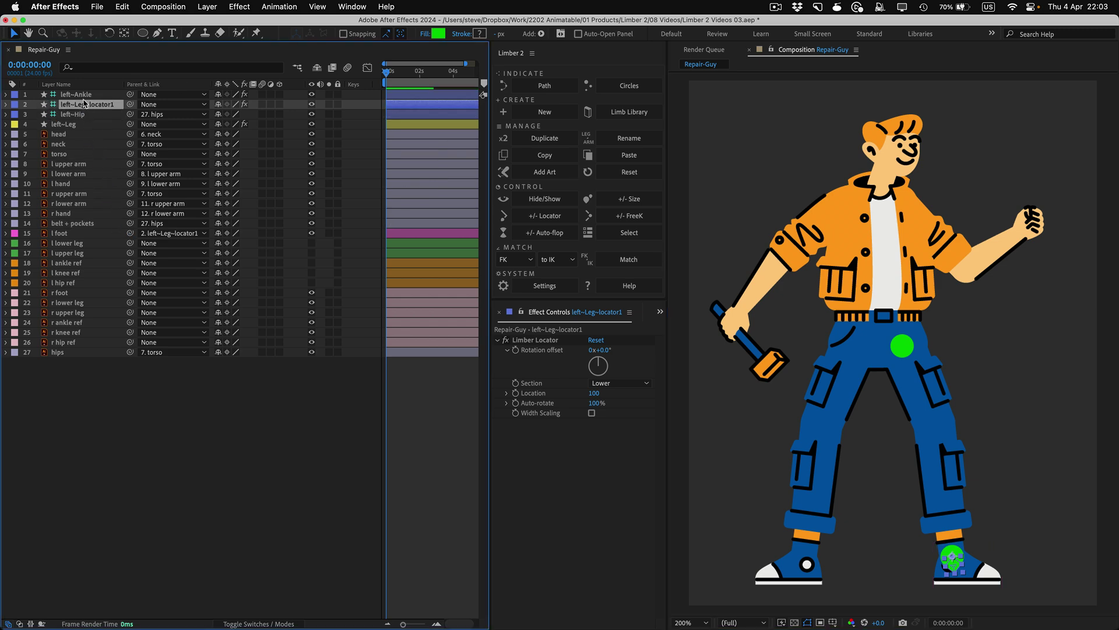
{"action": "left_click", "coordinate": [80, 96]}
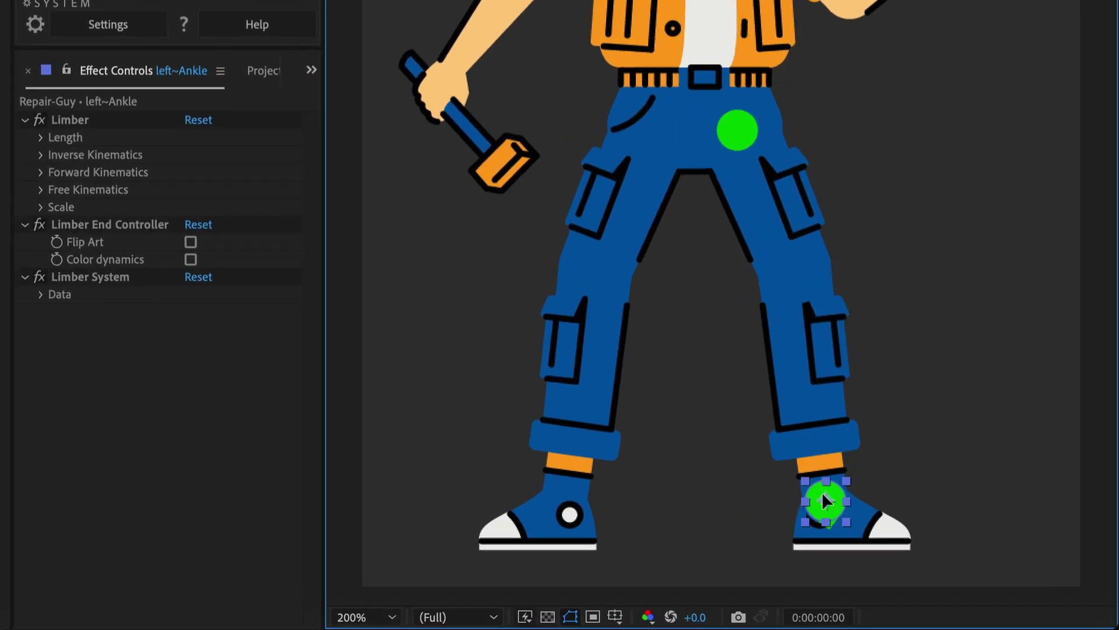
{"action": "left_click_drag", "start_coordinate": [823, 500], "coordinate": [820, 427]}
{"action": "left_click_drag", "start_coordinate": [749, 418], "coordinate": [752, 383]}
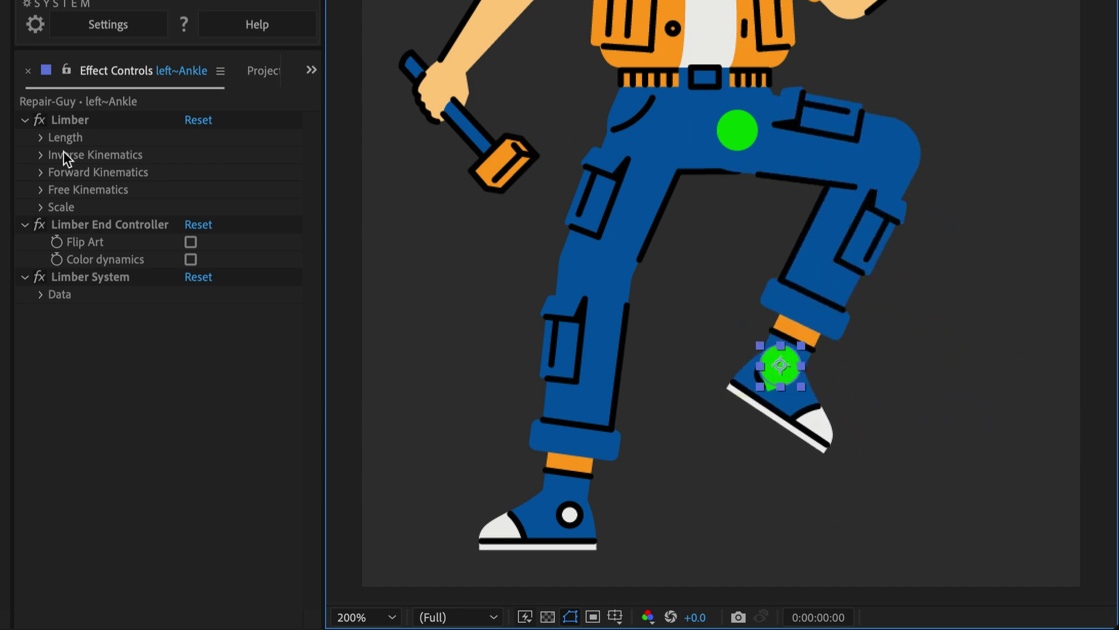
Uncheck Stretch in left~Ankle's Inverse Kinematics and recheck the leg pose.
{"action": "left_click", "coordinate": [39, 157]}
{"action": "left_click", "coordinate": [39, 155]}
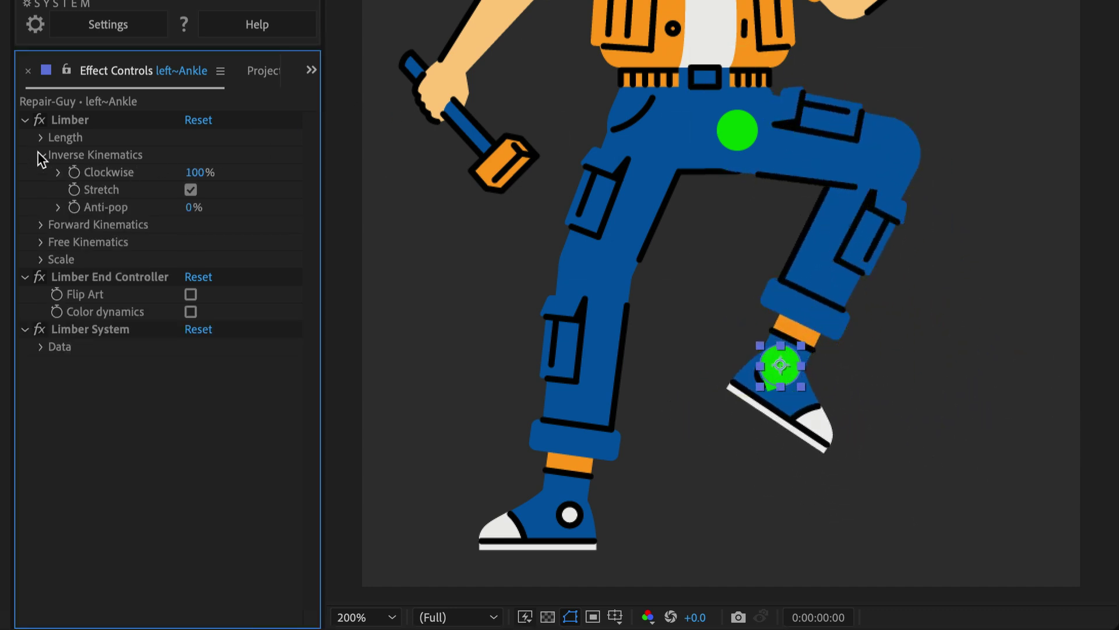
{"action": "left_click", "coordinate": [191, 189]}
{"action": "left_click_drag", "start_coordinate": [781, 367], "coordinate": [871, 391]}
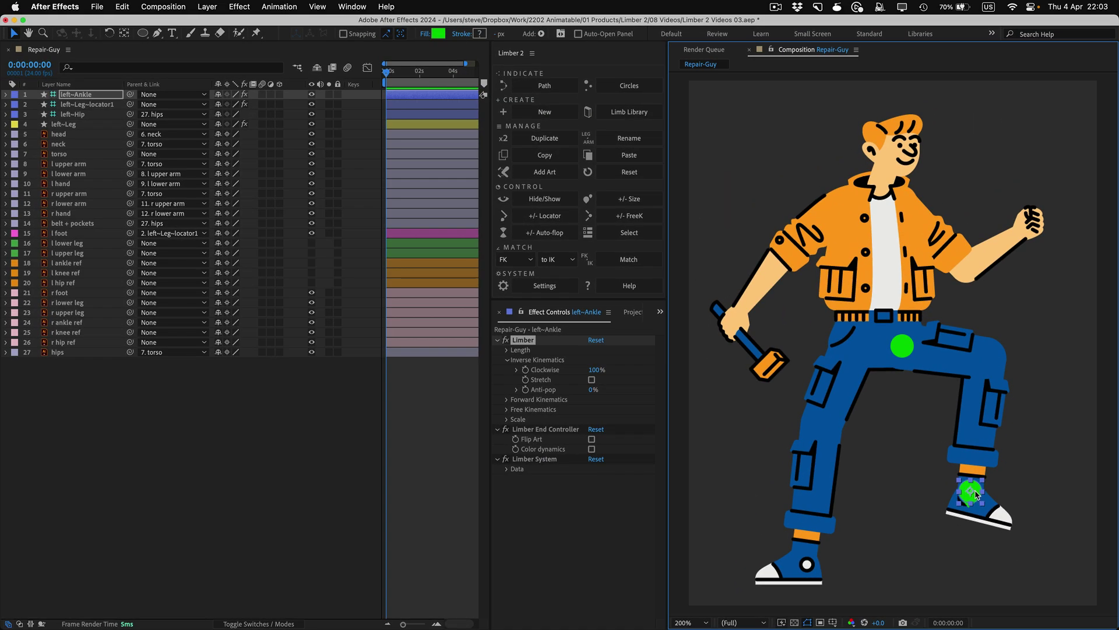
Undo the test poses and add left~Leg~locator2 on the knee Joint at Location 62.
{"action": "key", "text": "super+z"}
{"action": "key", "text": "super+z"}
{"action": "key", "text": "super+z"}
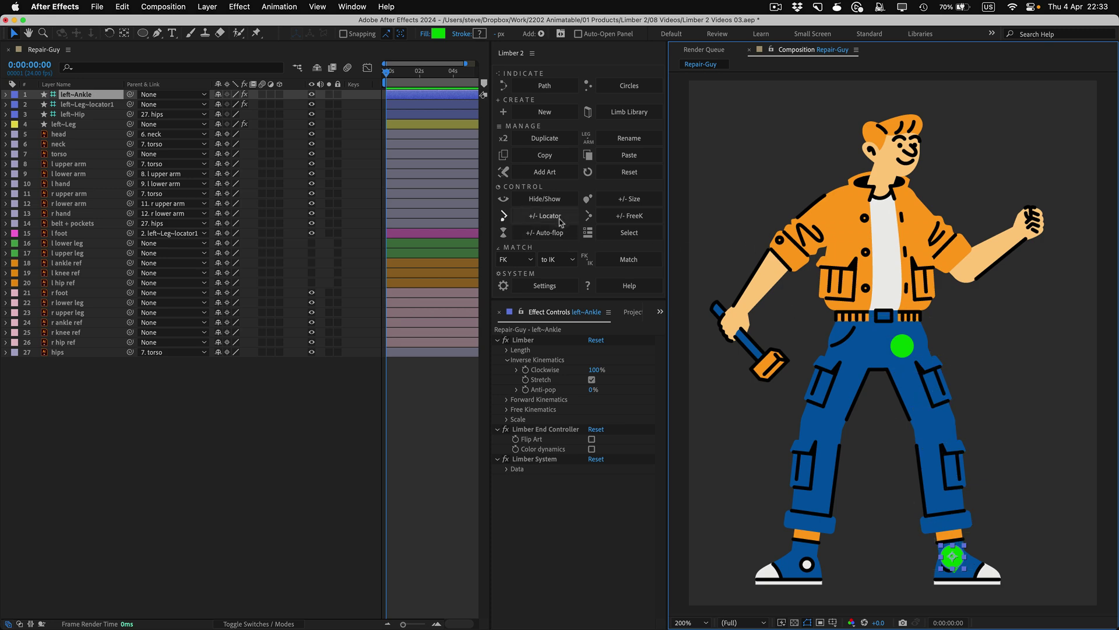
{"action": "left_click", "coordinate": [544, 216]}
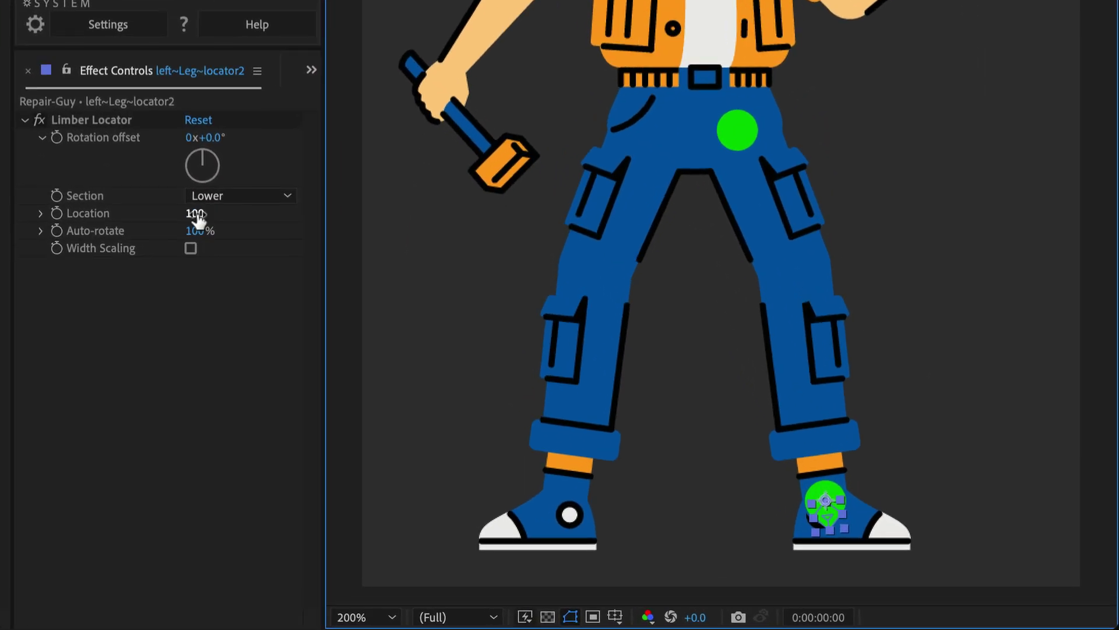
{"action": "left_click_drag", "start_coordinate": [198, 220], "coordinate": [230, 214]}
{"action": "left_click", "coordinate": [260, 198]}
{"action": "left_click", "coordinate": [255, 221]}
{"action": "left_click", "coordinate": [260, 198]}
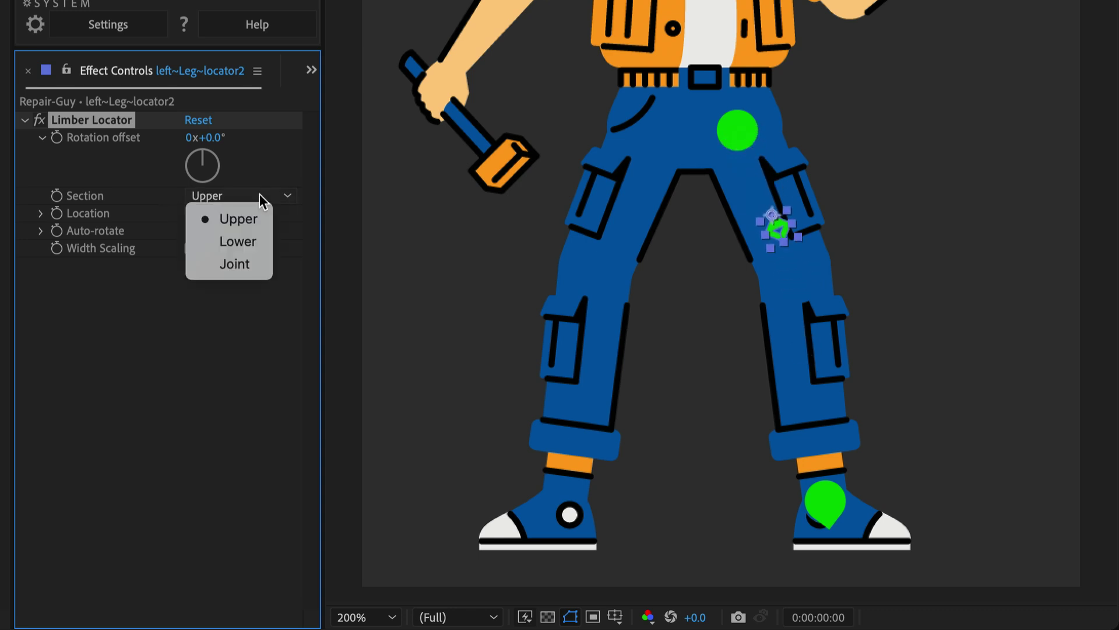
{"action": "left_click", "coordinate": [252, 271]}
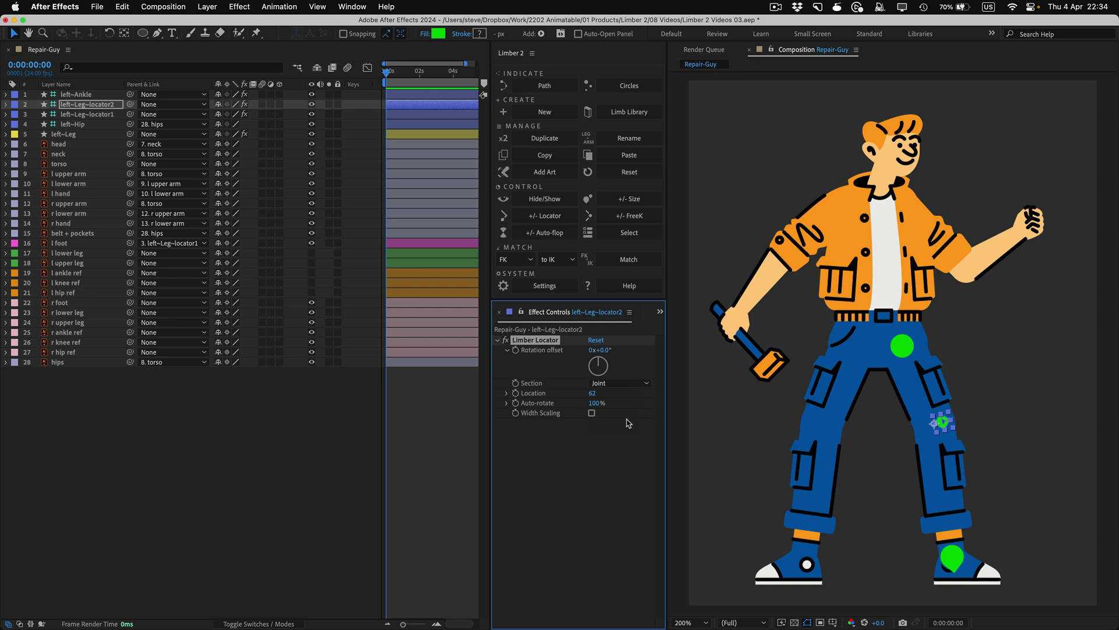
Delete locator2, set locator1 Auto-rotate to 0%, and test by raising the ankle.
{"action": "left_click", "coordinate": [567, 216], "text": "alt"}
{"action": "left_click", "coordinate": [567, 220]}
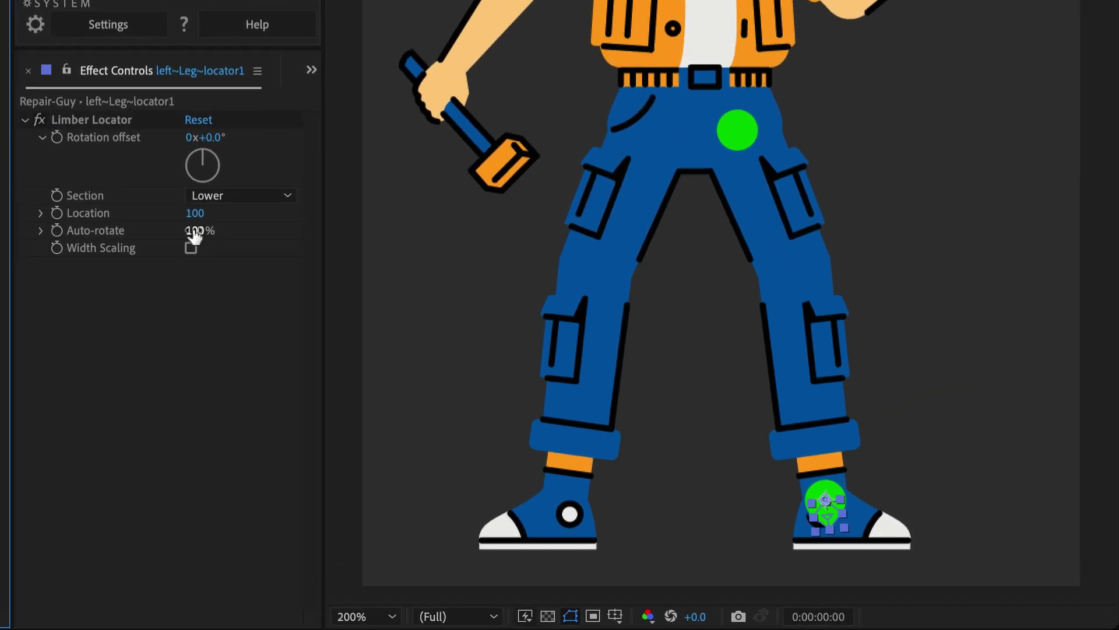
{"action": "left_click_drag", "start_coordinate": [535, 378], "coordinate": [417, 375]}
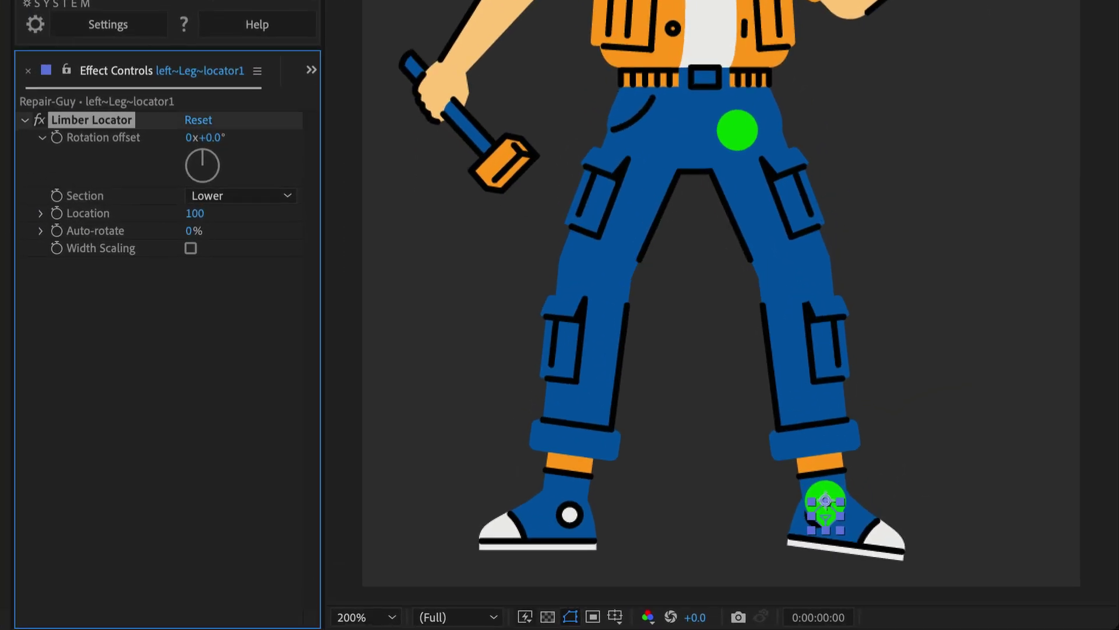
{"action": "left_click", "coordinate": [825, 500]}
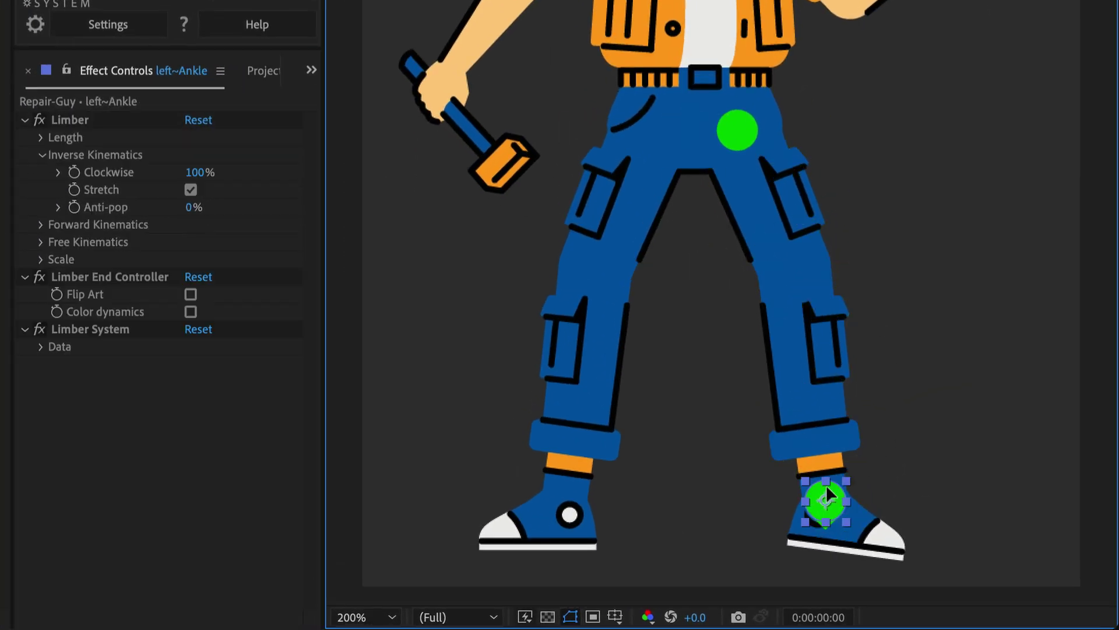
{"action": "left_click_drag", "start_coordinate": [825, 500], "coordinate": [894, 367]}
{"action": "left_click_drag", "start_coordinate": [933, 320], "coordinate": [973, 314]}
Restore locator1 Auto-rotate to 100%, recheck with the ankle, and adjust the shoe rotation offset.
{"action": "left_click", "coordinate": [970, 348]}
{"action": "left_click_drag", "start_coordinate": [195, 232], "coordinate": [399, 190]}
{"action": "left_click_drag", "start_coordinate": [970, 326], "coordinate": [931, 309]}
{"action": "left_click", "coordinate": [929, 333]}
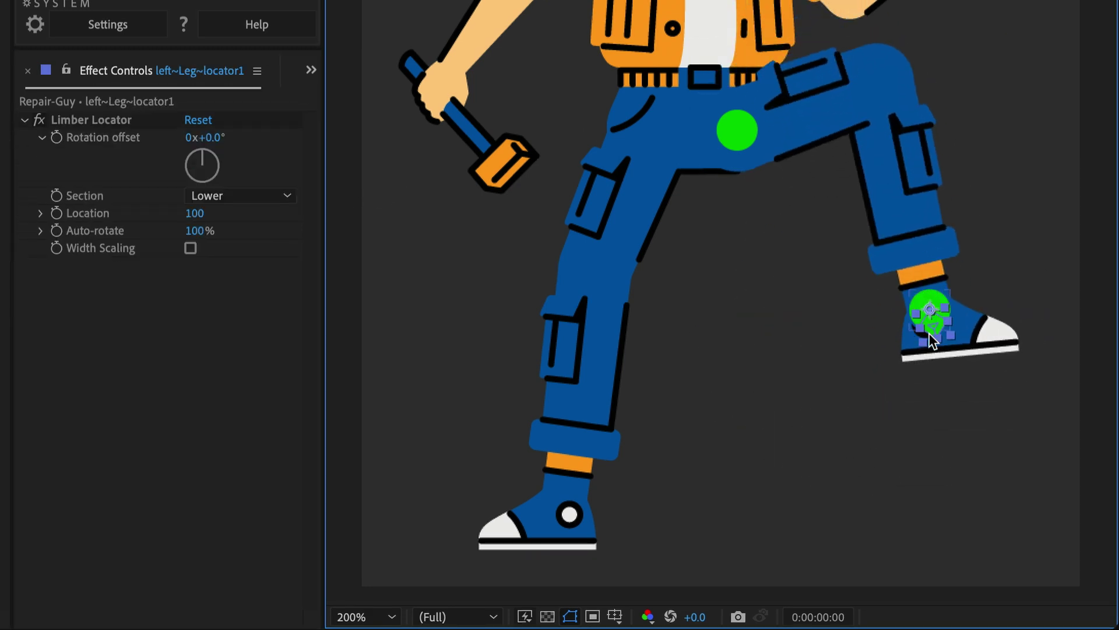
{"action": "mouse_move", "coordinate": [217, 142]}
{"action": "left_mouse_down"}
{"action": "mouse_move", "coordinate": [262, 128]}
{"action": "mouse_move", "coordinate": [193, 137]}
{"action": "mouse_move", "coordinate": [226, 137]}
{"action": "left_mouse_up"}
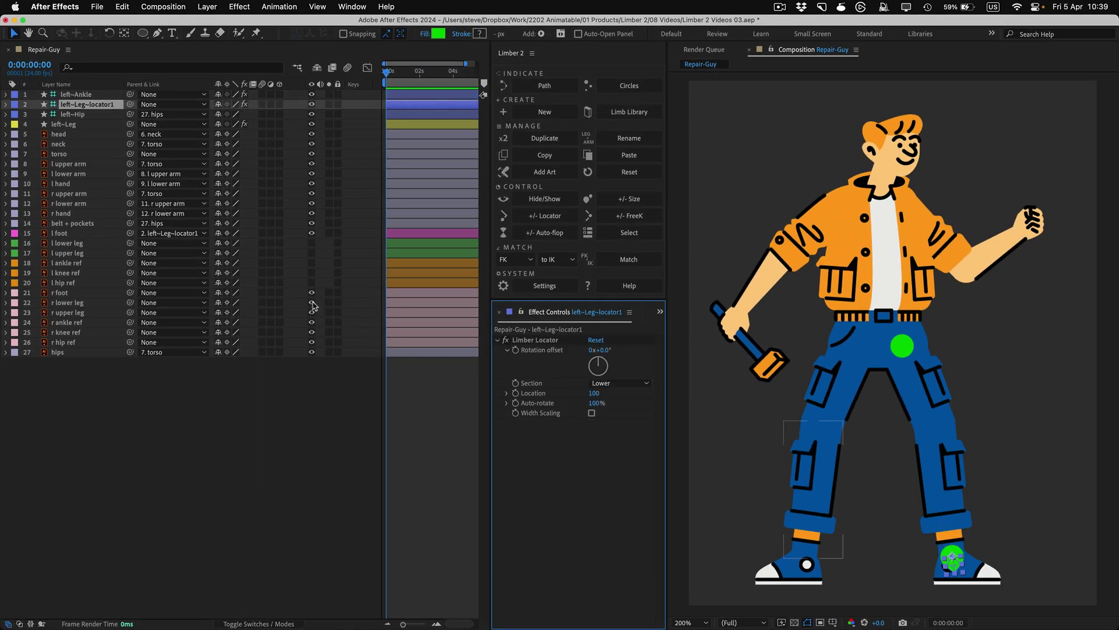
Hide the r leg layers and duplicate the left leg limb with prefix 'right'.
{"action": "left_click_drag", "start_coordinate": [312, 302], "coordinate": [313, 330]}
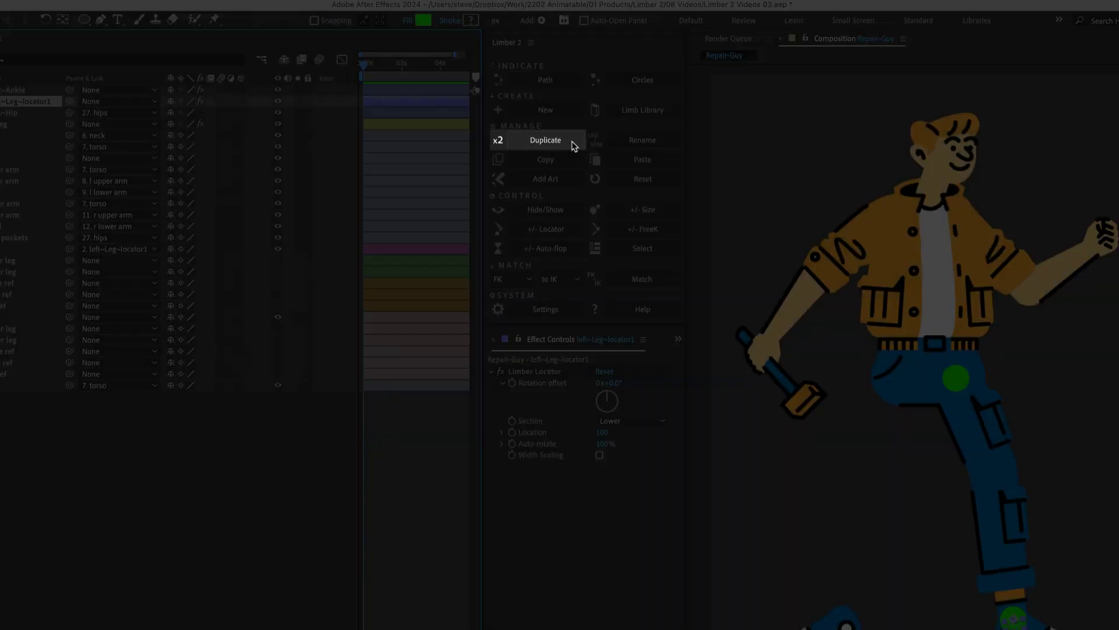
{"action": "left_click", "coordinate": [573, 143]}
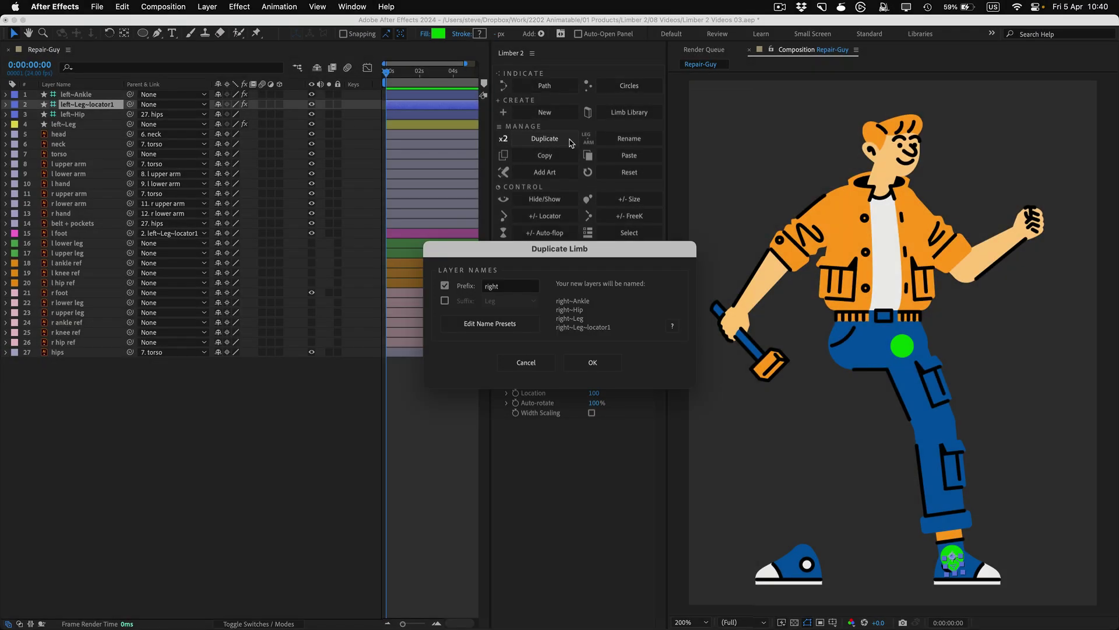
{"action": "key", "text": "Return"}
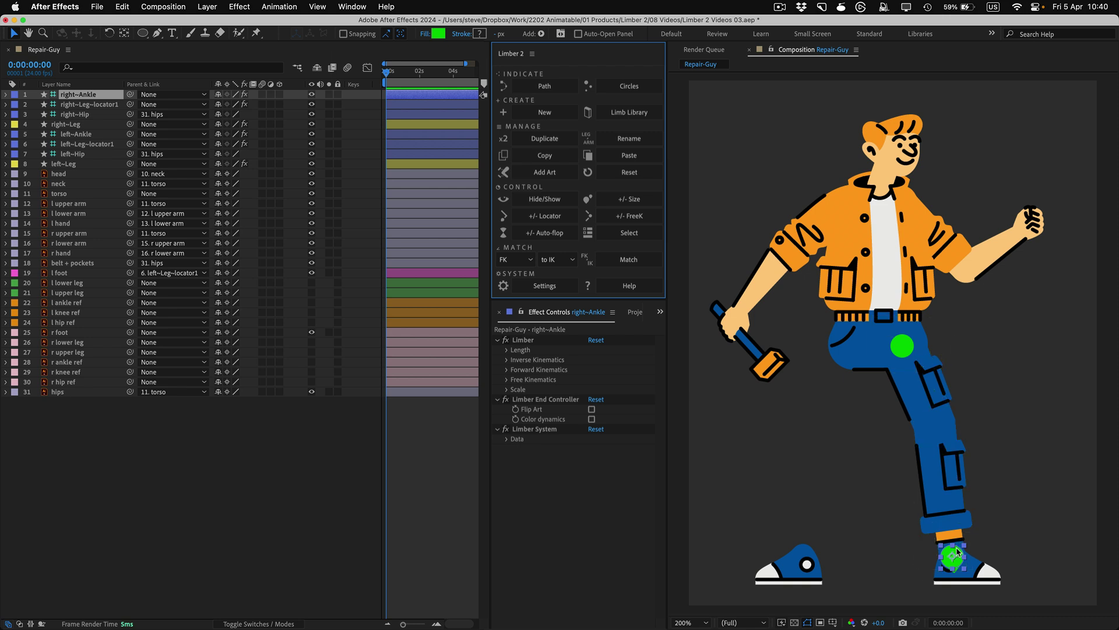
{"action": "left_click_drag", "start_coordinate": [952, 557], "coordinate": [971, 515]}
{"action": "key", "text": "cmd+z"}
{"action": "key", "text": "cmd+z"}
{"action": "key", "text": "cmd+z"}
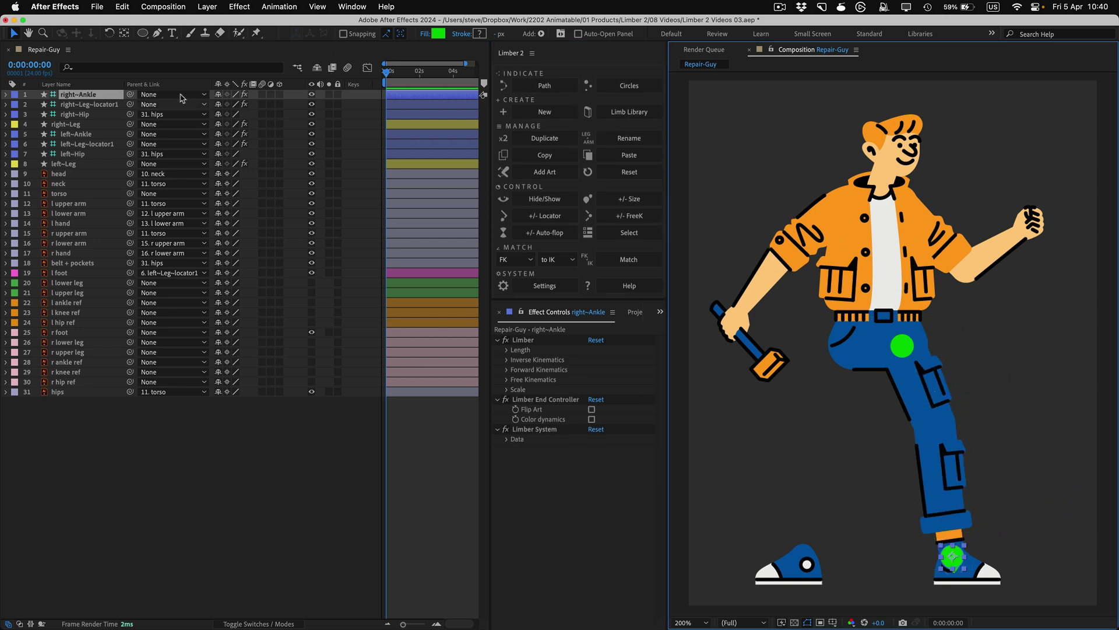
Snap right~Ankle and right~Hip to the r ankle and r hip refs, reparenting right~Hip to hips.
{"action": "left_click_drag", "start_coordinate": [130, 93], "coordinate": [93, 362]}
{"action": "left_click_drag", "start_coordinate": [131, 115], "coordinate": [93, 382]}
{"action": "left_click", "coordinate": [173, 115]}
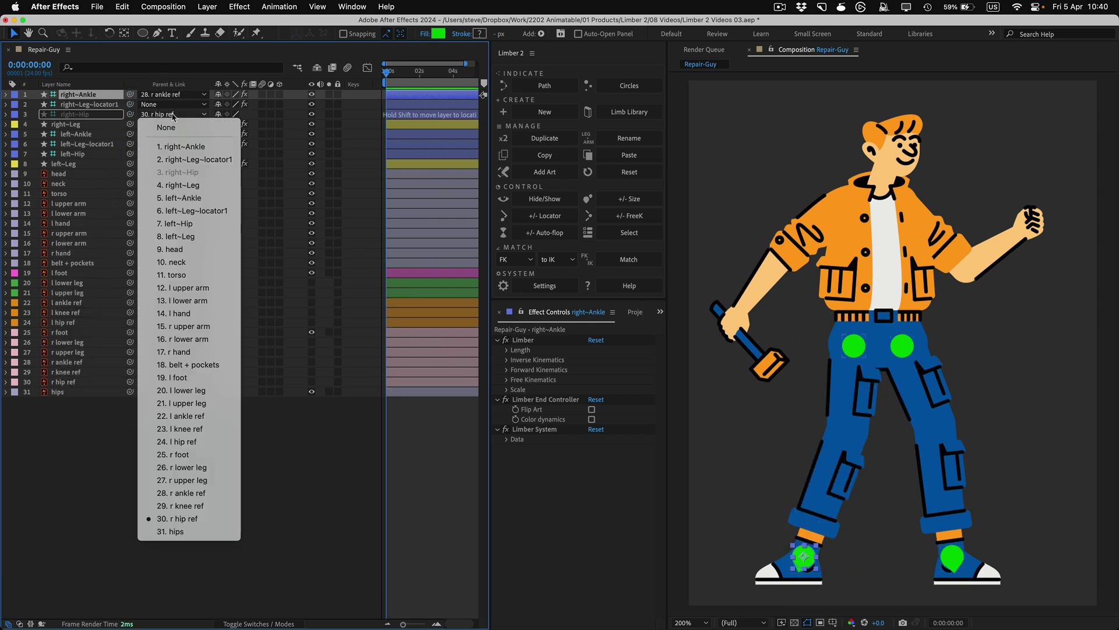
{"action": "left_click", "coordinate": [170, 531]}
{"action": "left_click", "coordinate": [163, 94]}
Unparent right~Ankle, set its IK Clockwise to -100%, and enable Flip Art.
{"action": "left_click", "coordinate": [164, 108]}
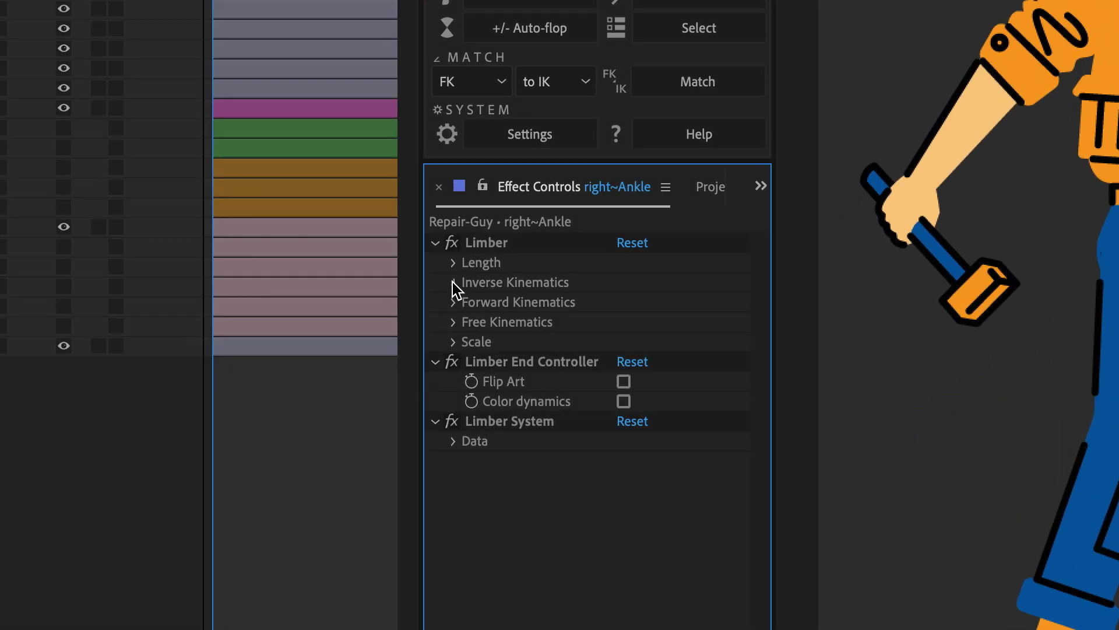
{"action": "left_click", "coordinate": [506, 360]}
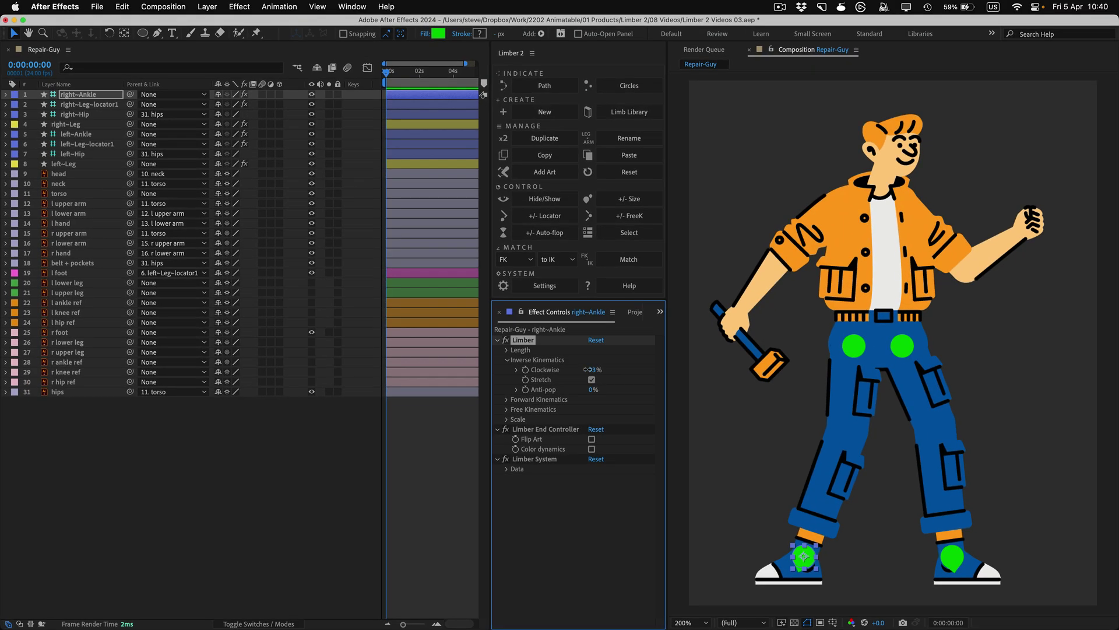
{"action": "left_click_drag", "start_coordinate": [603, 361], "coordinate": [405, 351]}
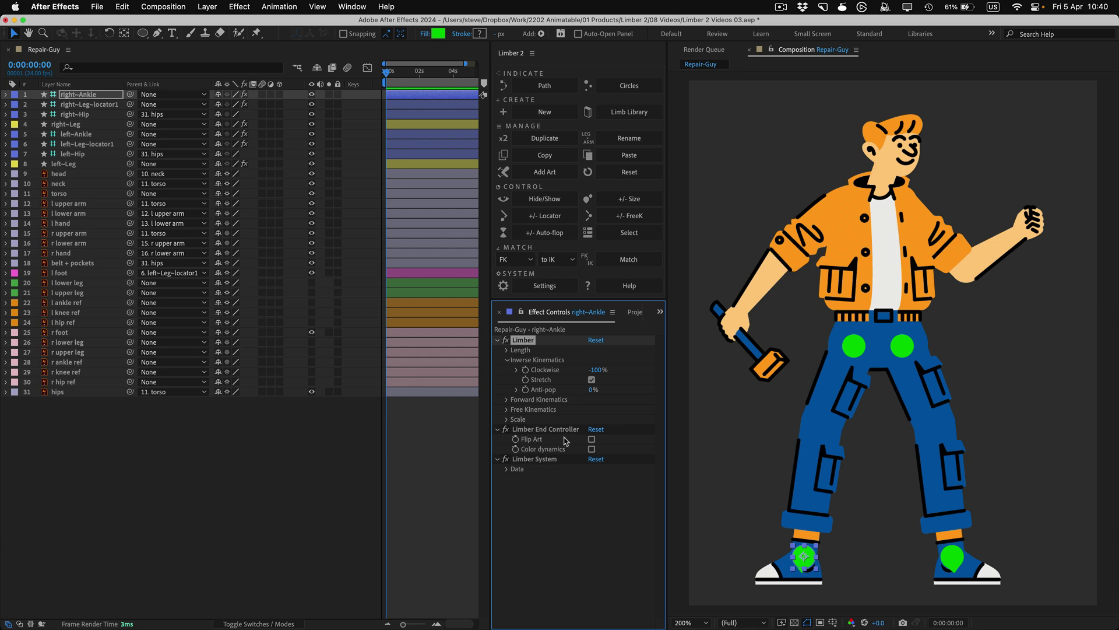
{"action": "left_click", "coordinate": [592, 440]}
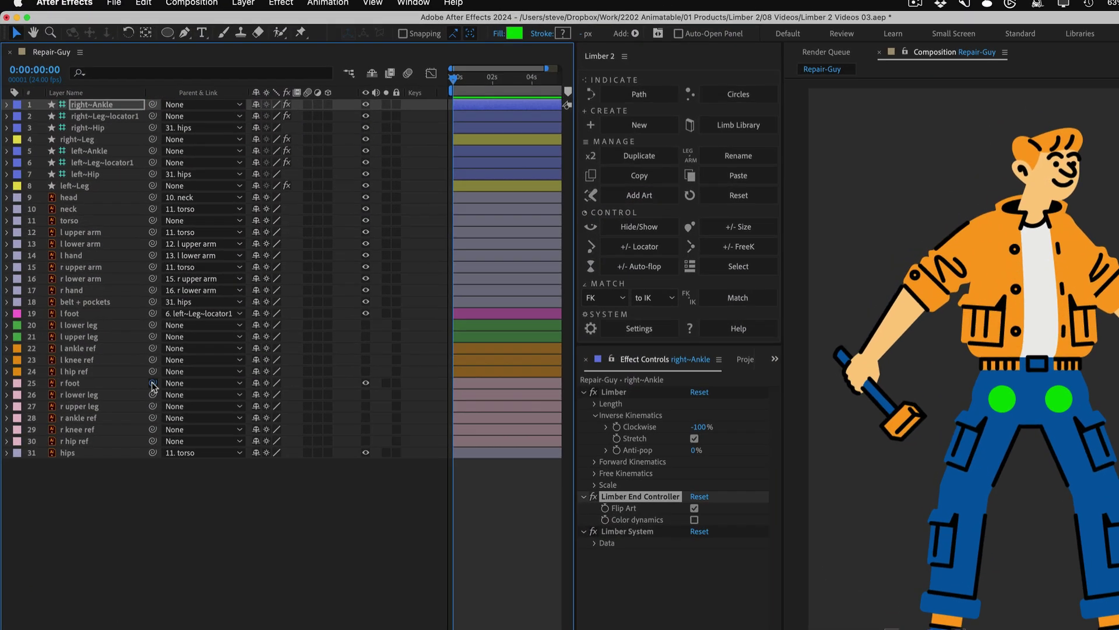
Parent r foot to right~Leg~locator1 and delete the other leftover leg art and ref layers.
{"action": "left_click_drag", "start_coordinate": [153, 383], "coordinate": [138, 119]}
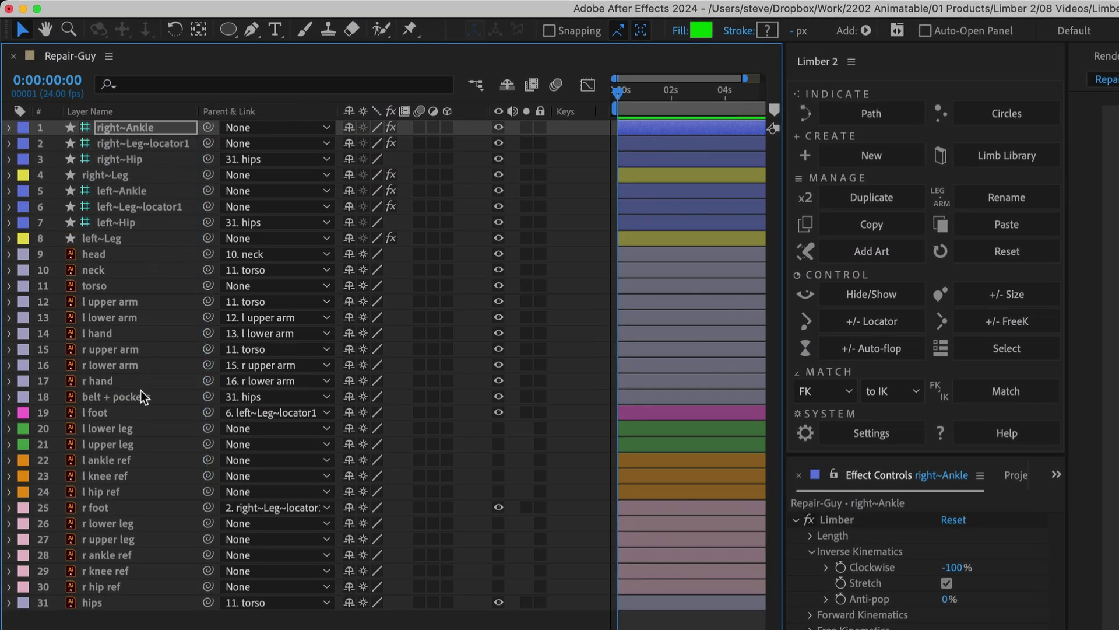
{"action": "left_click", "coordinate": [142, 428]}
{"action": "left_click", "coordinate": [131, 585], "text": "shift"}
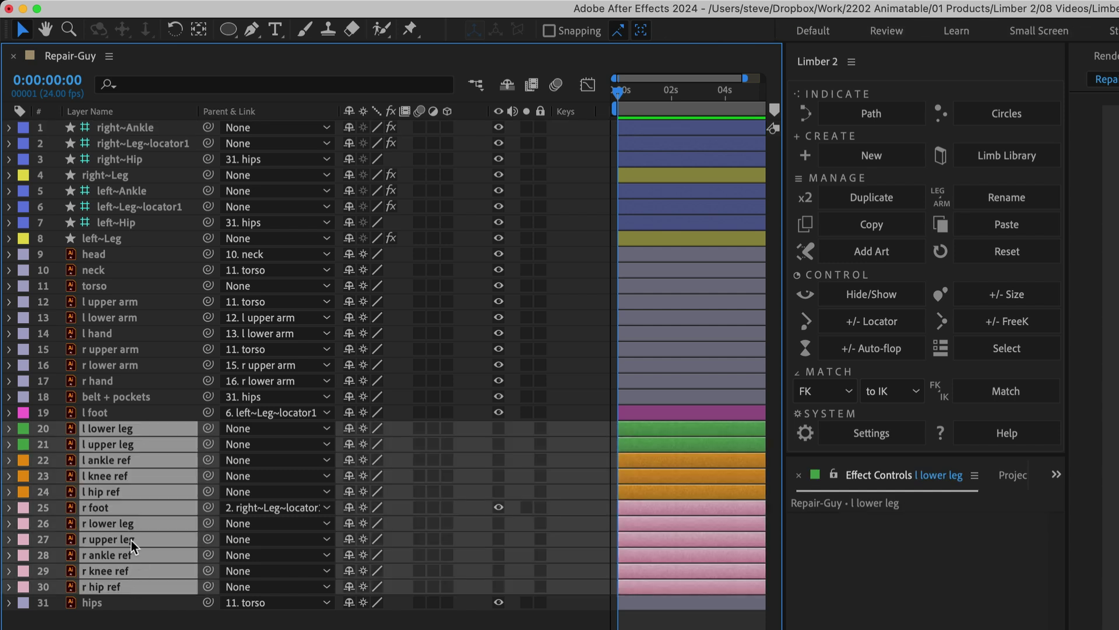
{"action": "left_click", "coordinate": [100, 507], "text": "super"}
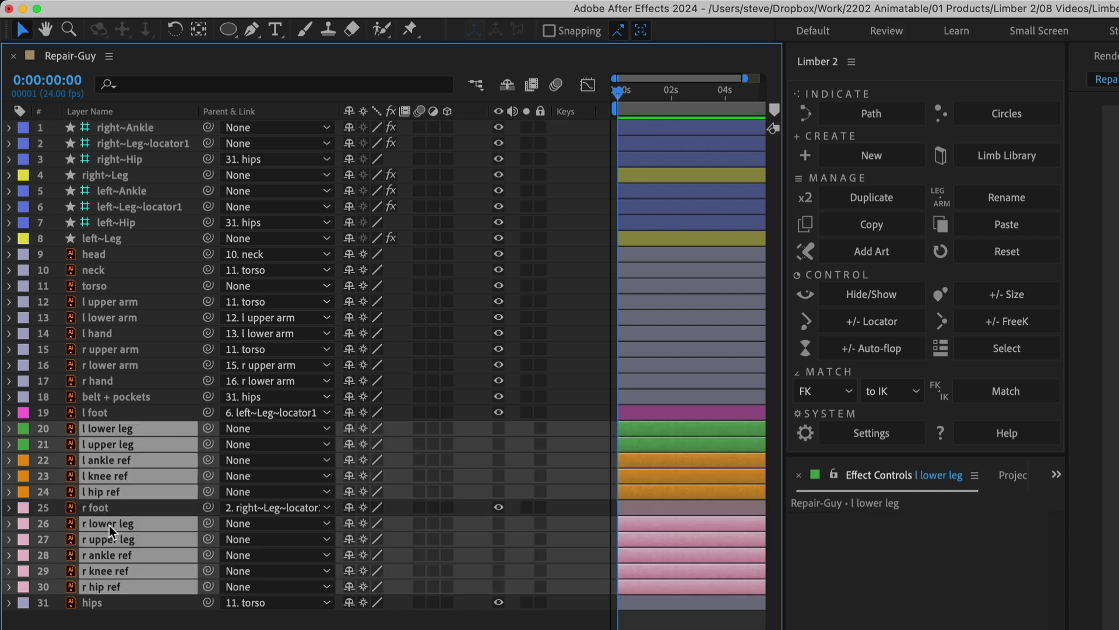
{"action": "key", "text": "Delete"}
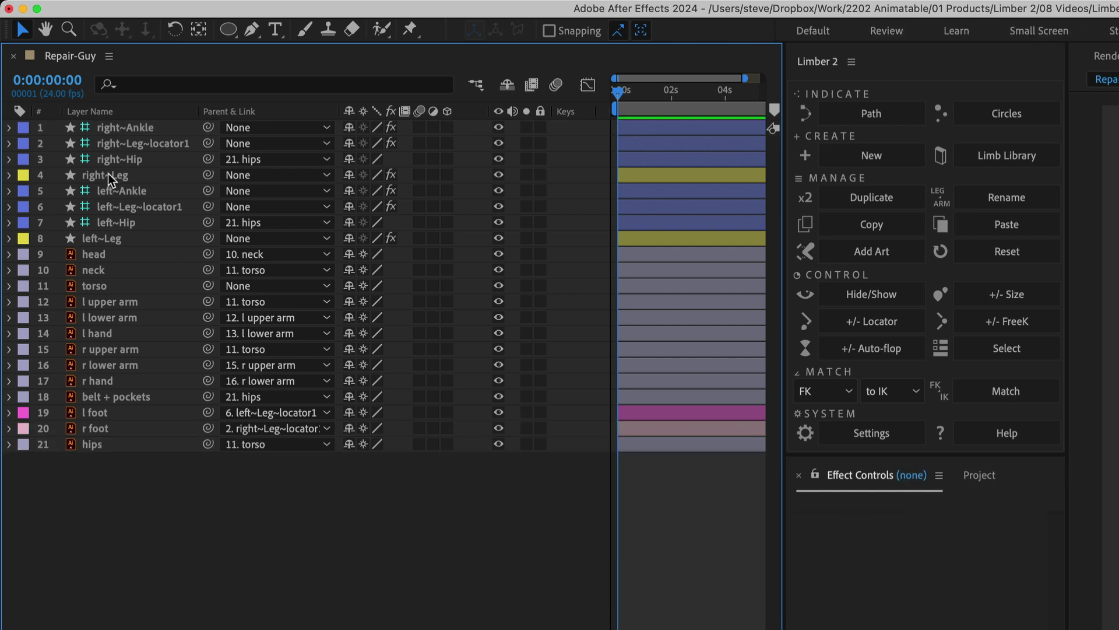
Move both Leg layers and both Hip layers down the layer stack.
{"action": "left_click", "coordinate": [107, 173]}
{"action": "left_click", "coordinate": [103, 234], "text": "super"}
{"action": "left_click_drag", "start_coordinate": [107, 239], "coordinate": [100, 436]}
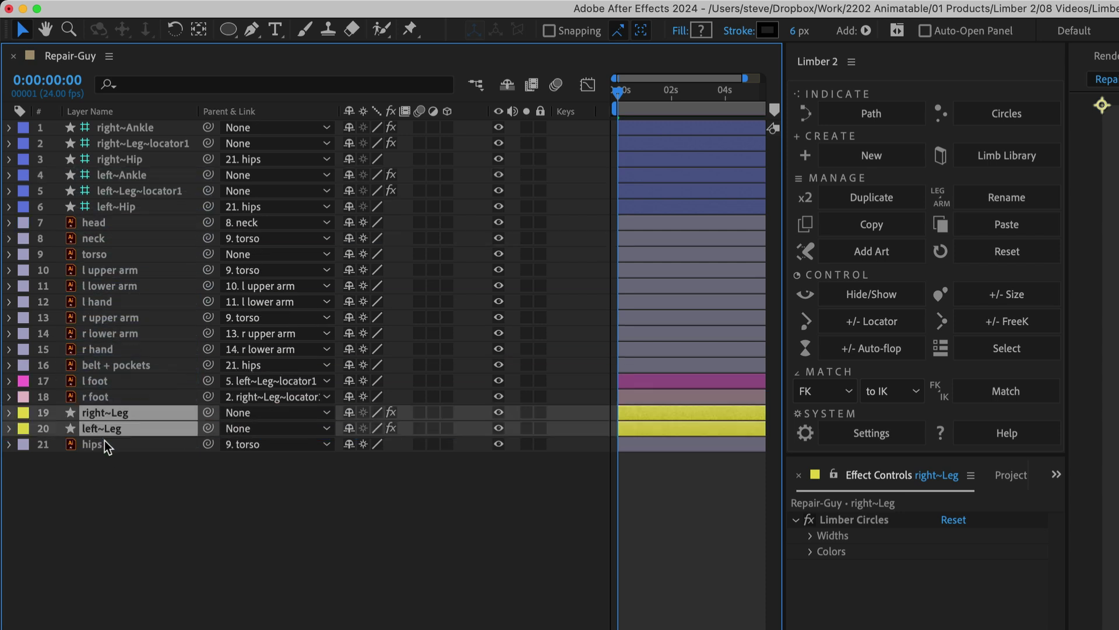
{"action": "left_click", "coordinate": [123, 211]}
{"action": "left_click", "coordinate": [121, 160], "text": "super"}
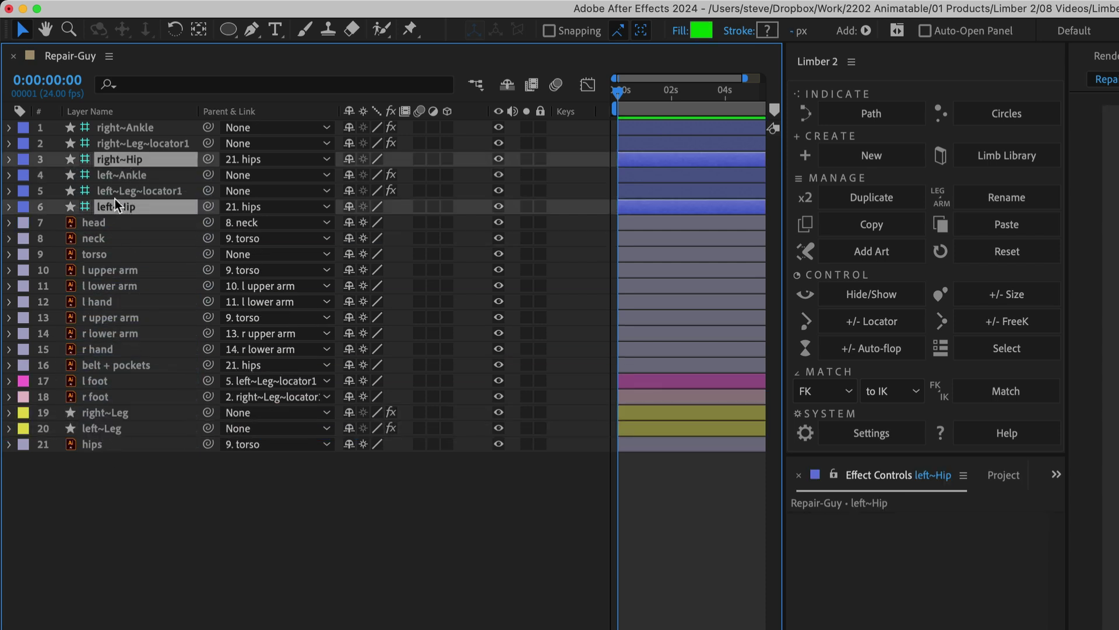
{"action": "left_click_drag", "start_coordinate": [117, 204], "coordinate": [114, 452]}
{"action": "left_click", "coordinate": [124, 130]}
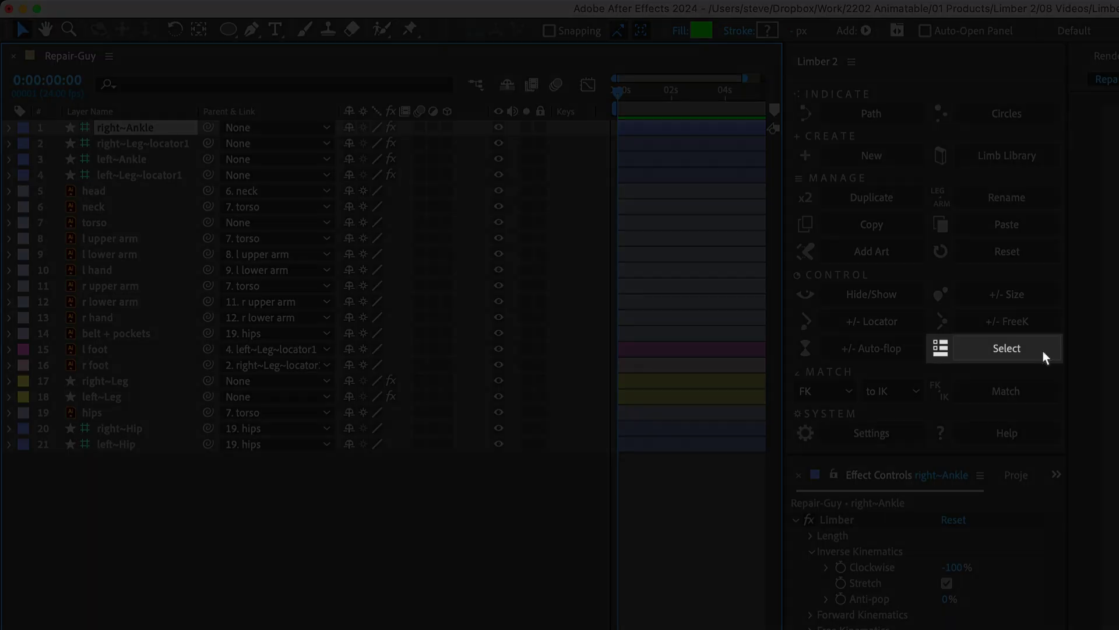
Select the whole right leg rig with Limber Select and label it Dark Green.
{"action": "left_click", "coordinate": [1043, 351]}
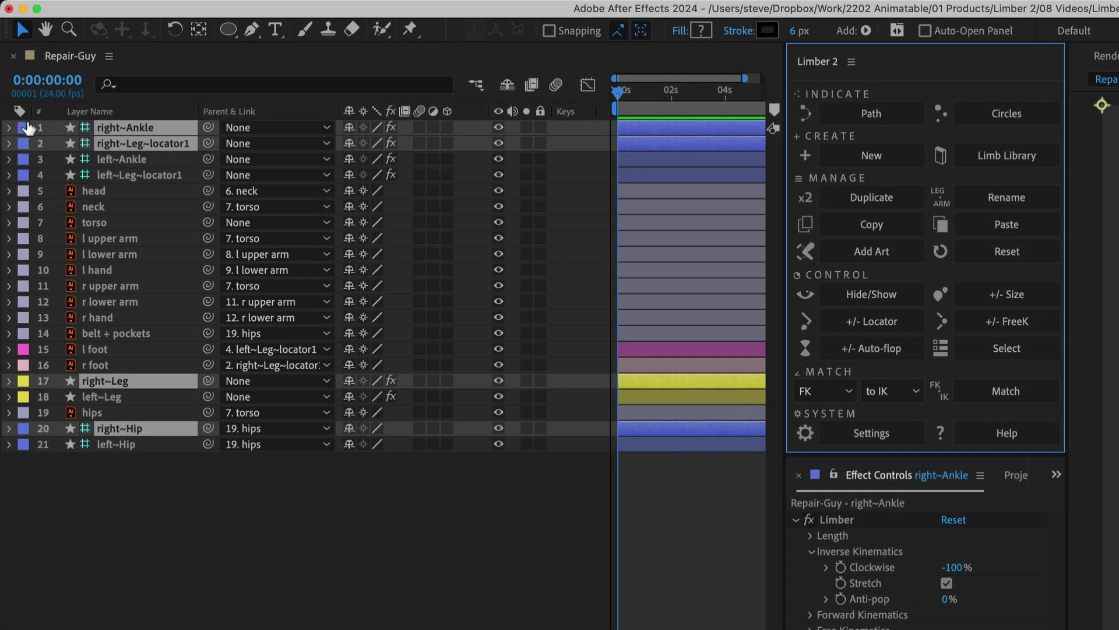
{"action": "left_click", "coordinate": [23, 127]}
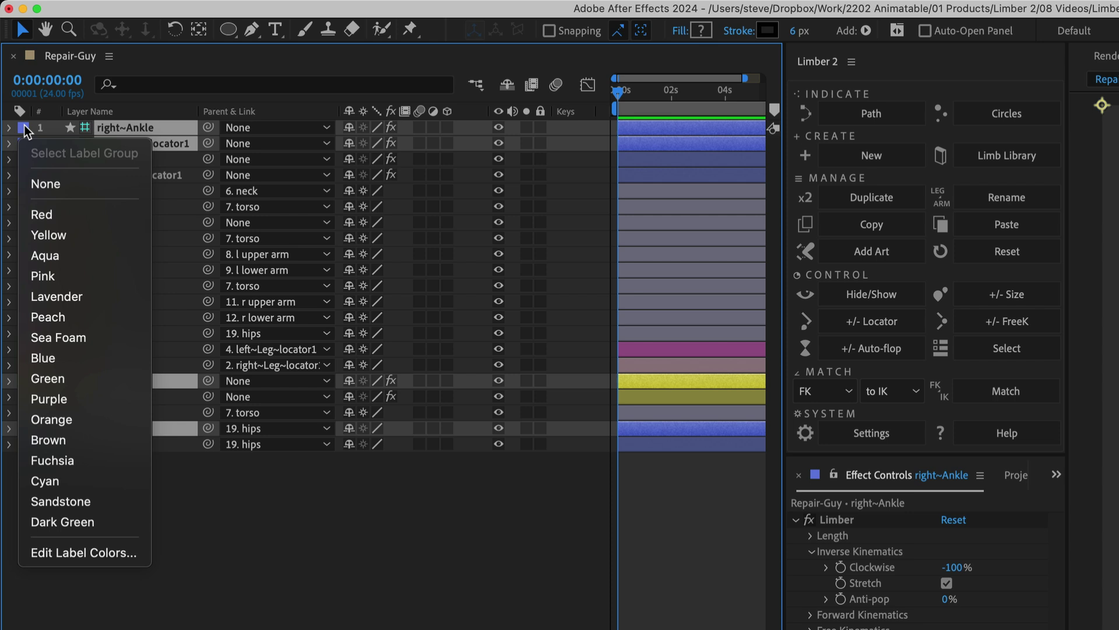
{"action": "left_click", "coordinate": [62, 522]}
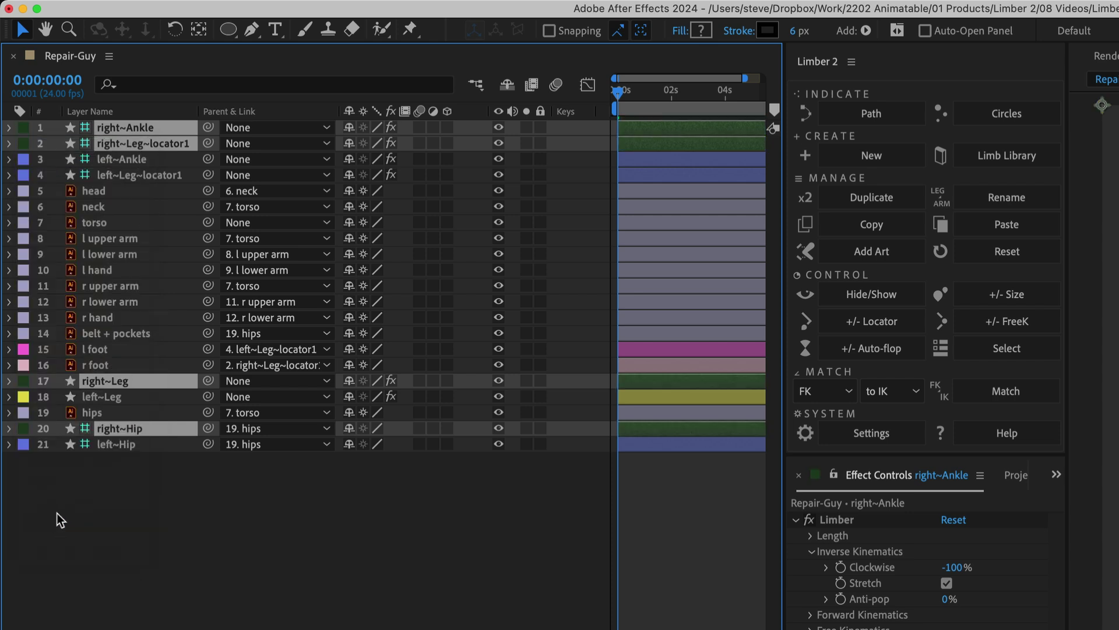
Select the whole left leg rig from left~Ankle and label it Red.
{"action": "left_click", "coordinate": [134, 160]}
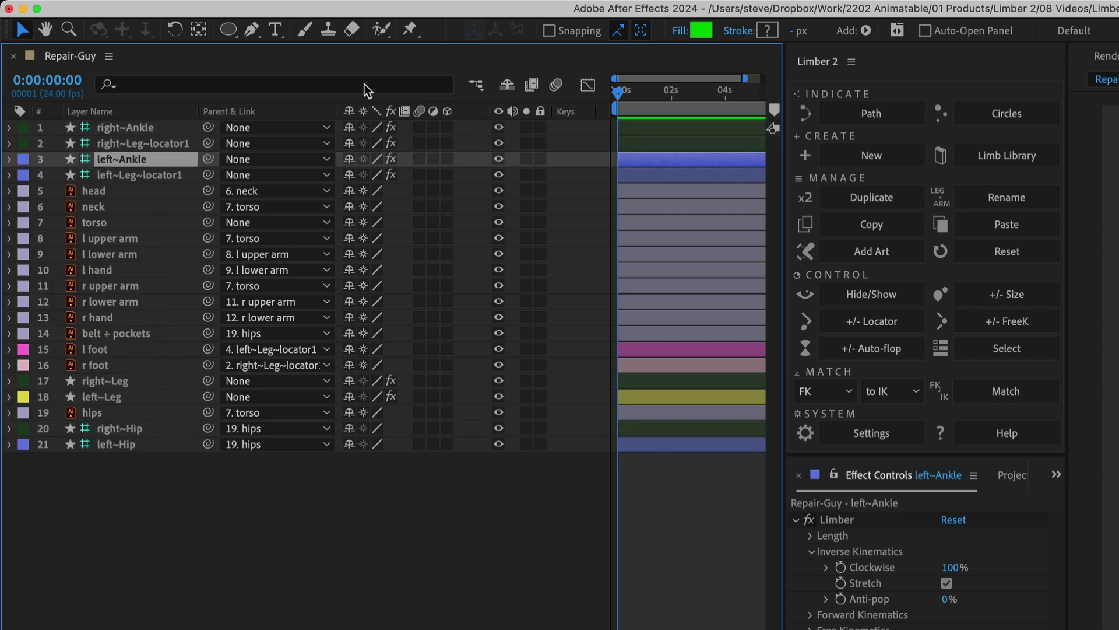
{"action": "left_click", "coordinate": [1047, 356]}
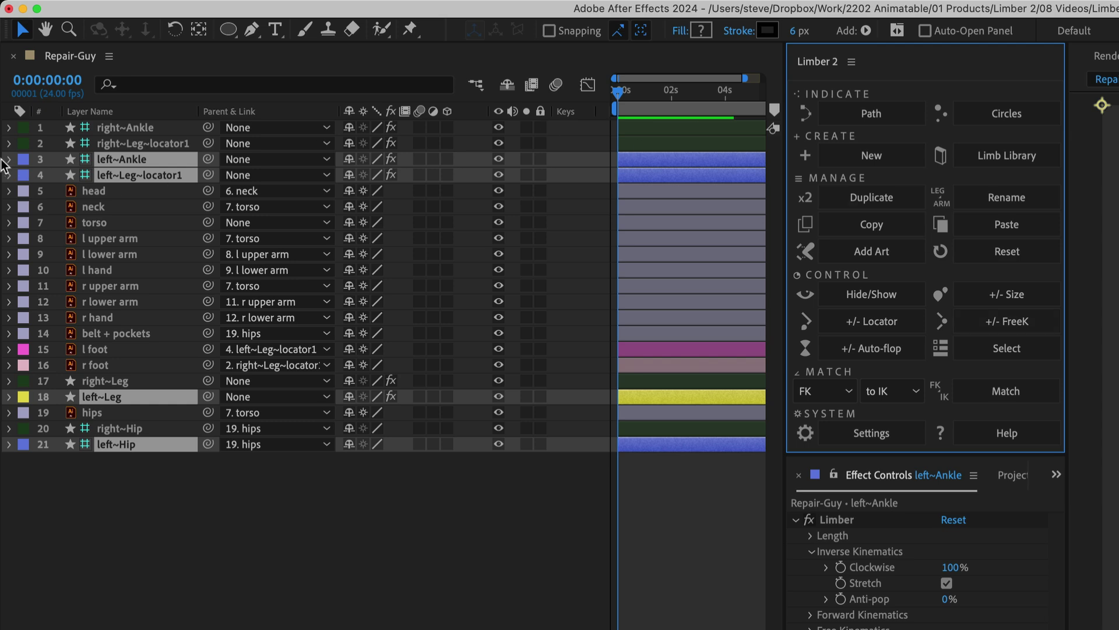
{"action": "left_click", "coordinate": [24, 172]}
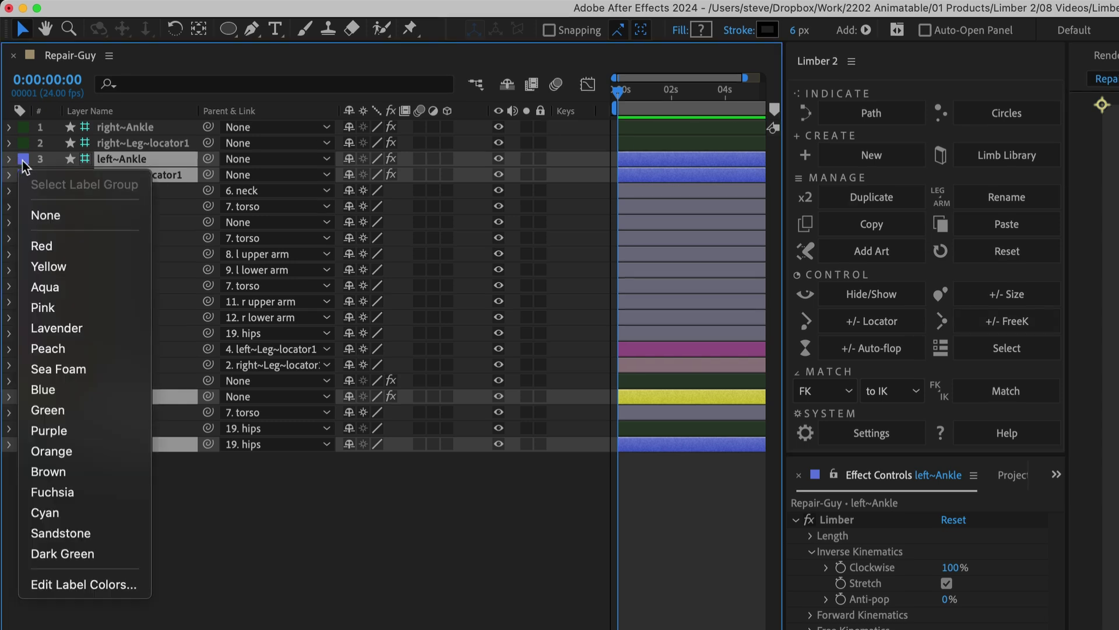
{"action": "left_click", "coordinate": [40, 246]}
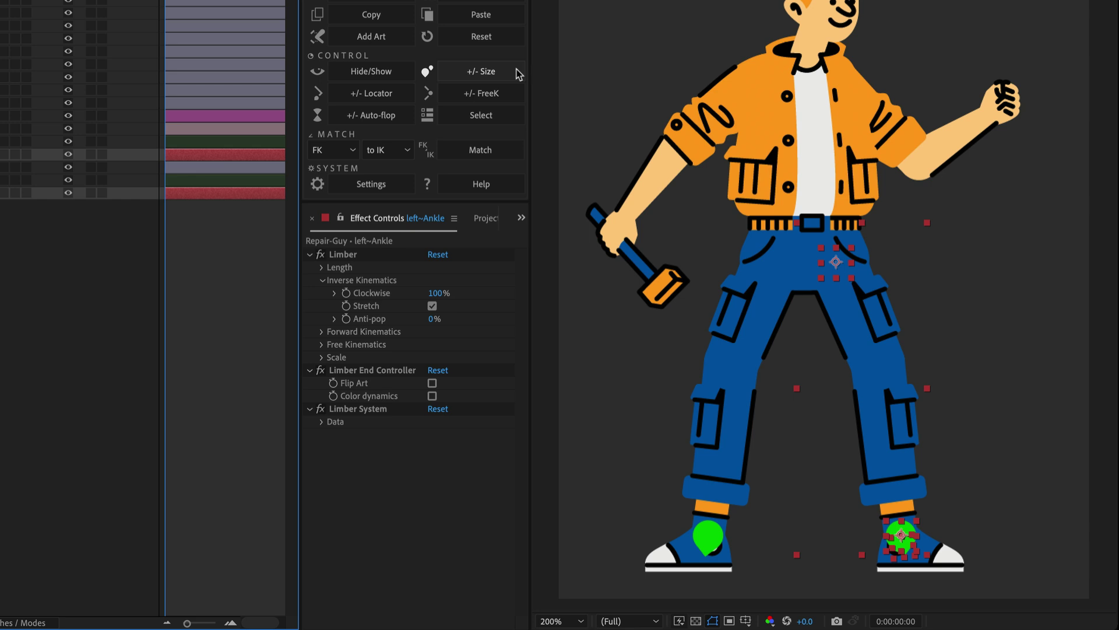
Resize the left~Ankle controller with +/- Size, enlarging, shrinking, then enlarging it again.
{"action": "left_click", "coordinate": [518, 73]}
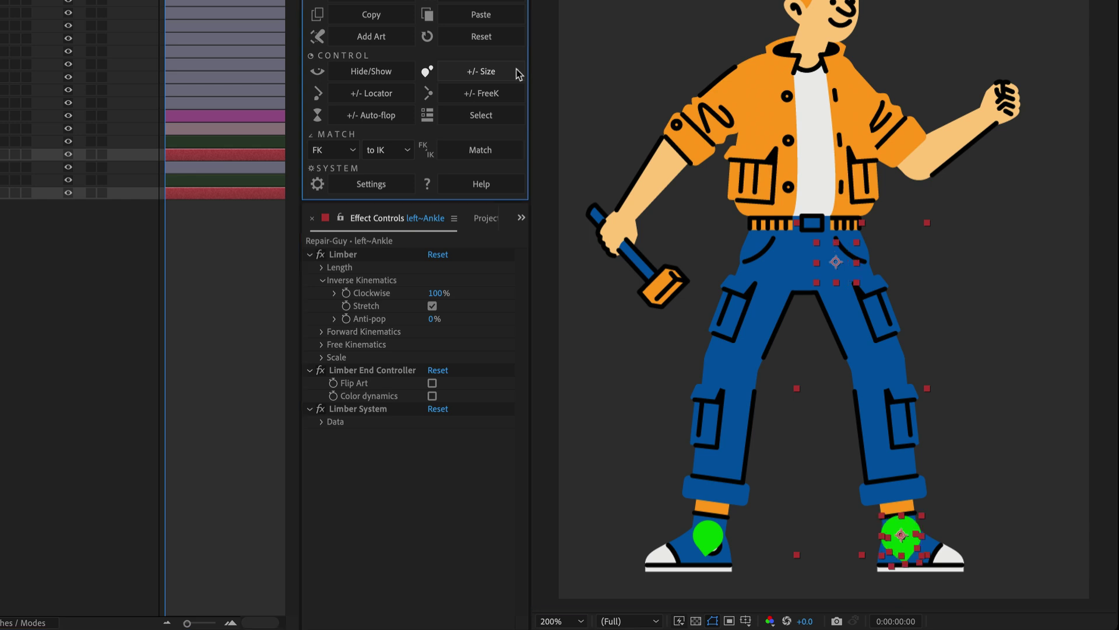
{"action": "left_click", "coordinate": [518, 74]}
{"action": "left_click", "coordinate": [518, 74]}
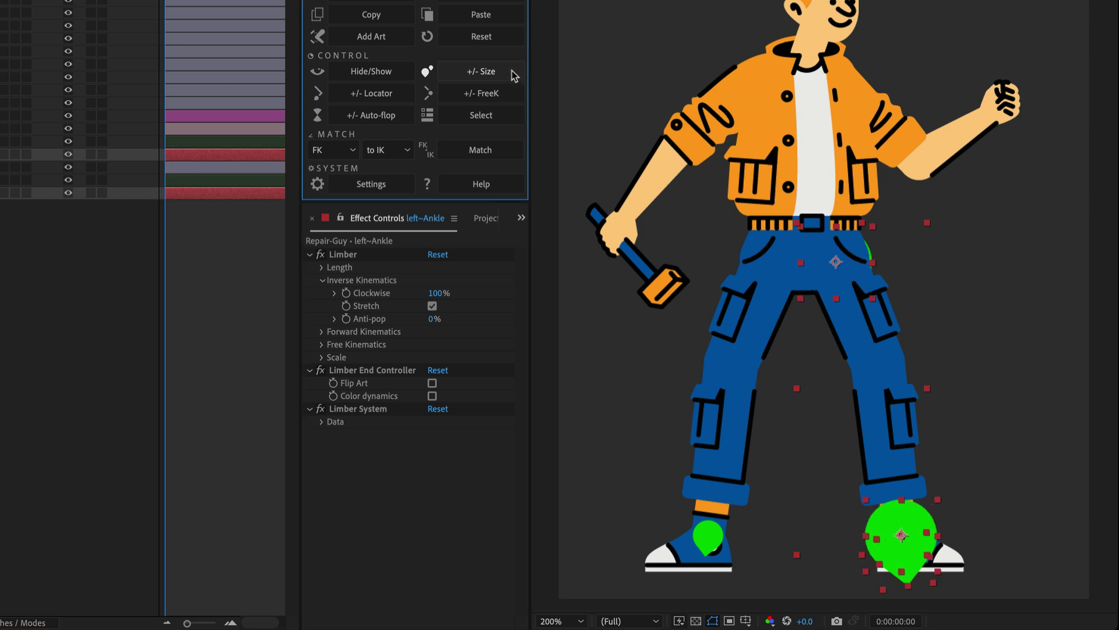
{"action": "left_click", "coordinate": [512, 72], "text": "alt"}
{"action": "left_click", "coordinate": [513, 71], "text": "alt"}
{"action": "left_click", "coordinate": [512, 72], "text": "alt"}
{"action": "left_click", "coordinate": [512, 73], "text": "alt"}
{"action": "left_click", "coordinate": [512, 74]}
{"action": "left_click", "coordinate": [512, 74]}
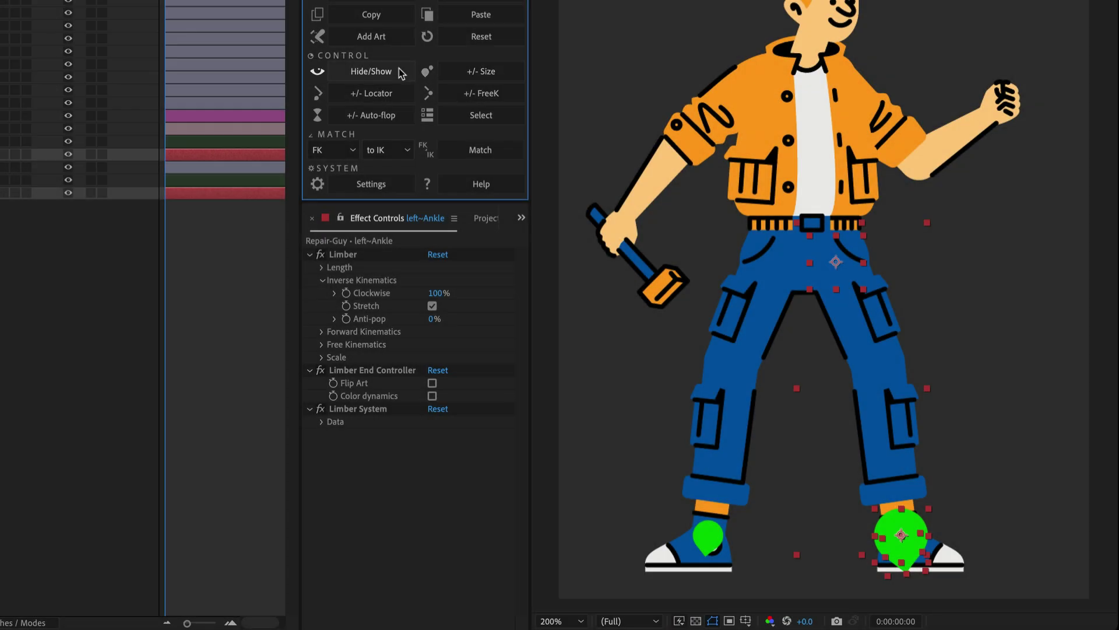
Hide the left~Ankle controller, then show it again with Option-click.
{"action": "left_click", "coordinate": [404, 74]}
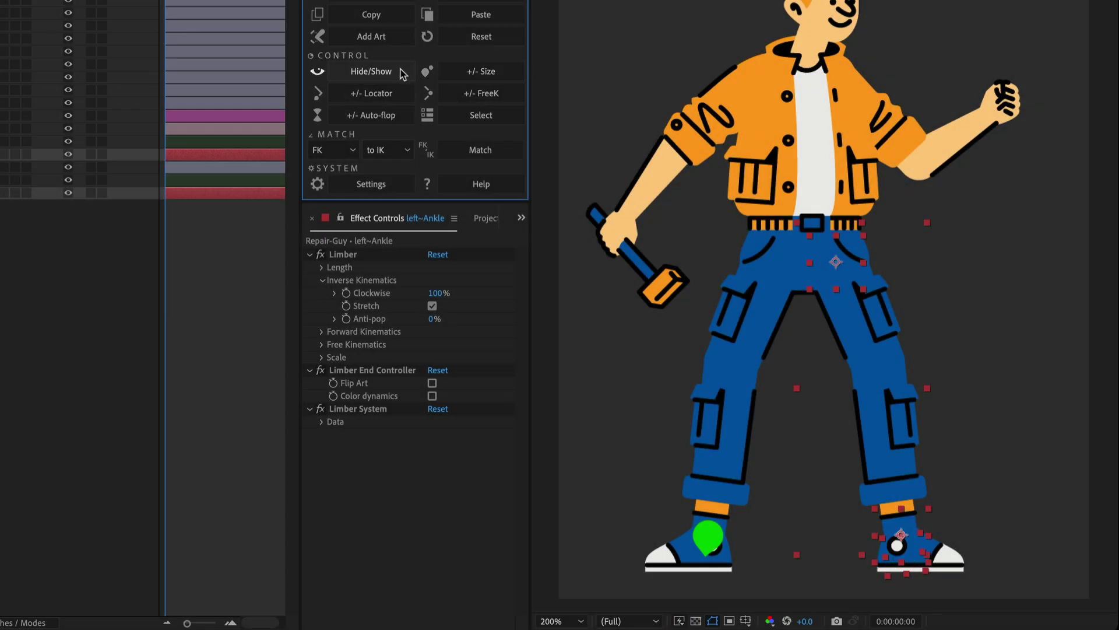
{"action": "key", "text": "alt"}
{"action": "left_click", "coordinate": [403, 72], "text": "alt"}
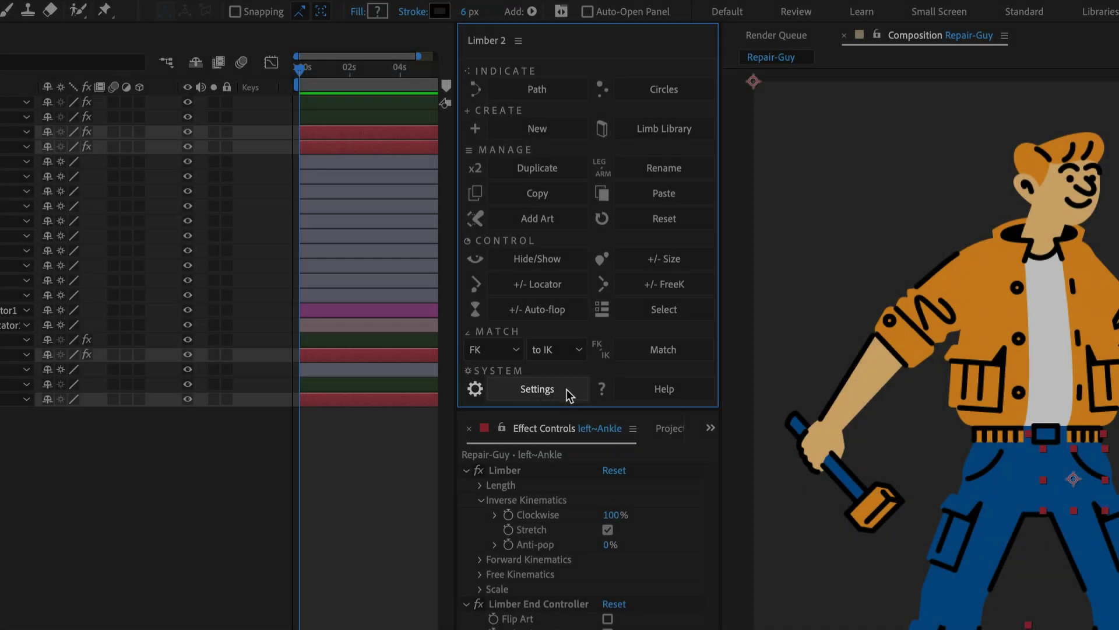
In Limber Settings choose Ring controllers, Cake locators and orange CC5400 controller colour, then save.
{"action": "left_click", "coordinate": [566, 390]}
{"action": "left_click", "coordinate": [655, 204]}
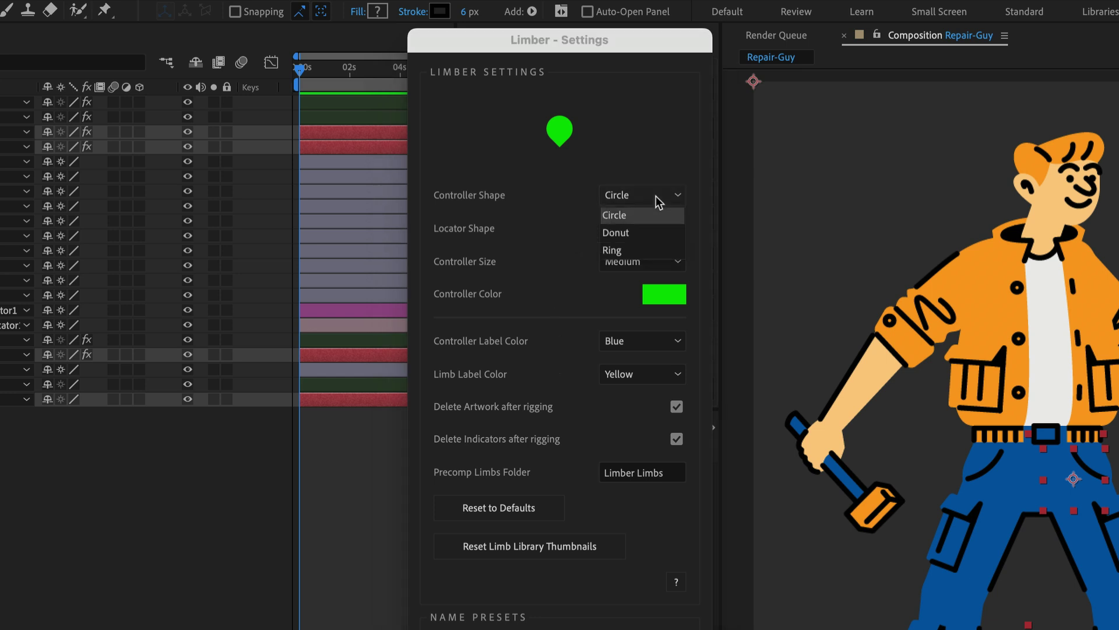
{"action": "left_click", "coordinate": [656, 251]}
{"action": "left_click", "coordinate": [664, 231]}
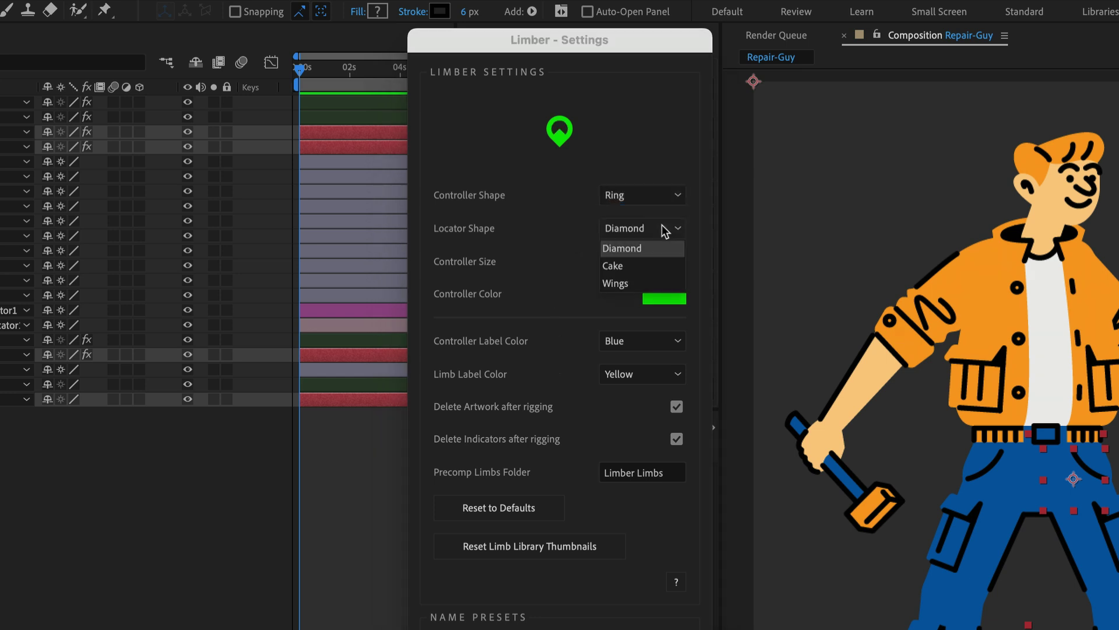
{"action": "left_click", "coordinate": [653, 260]}
{"action": "left_click", "coordinate": [663, 294]}
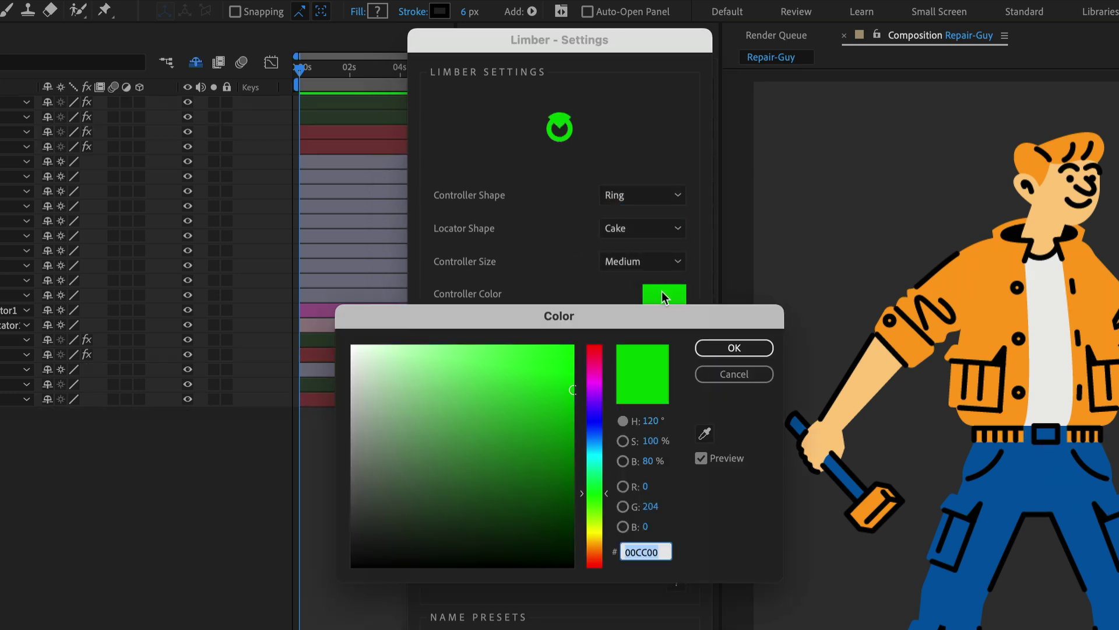
{"action": "left_click_drag", "start_coordinate": [592, 495], "coordinate": [594, 560]}
{"action": "left_click", "coordinate": [747, 352]}
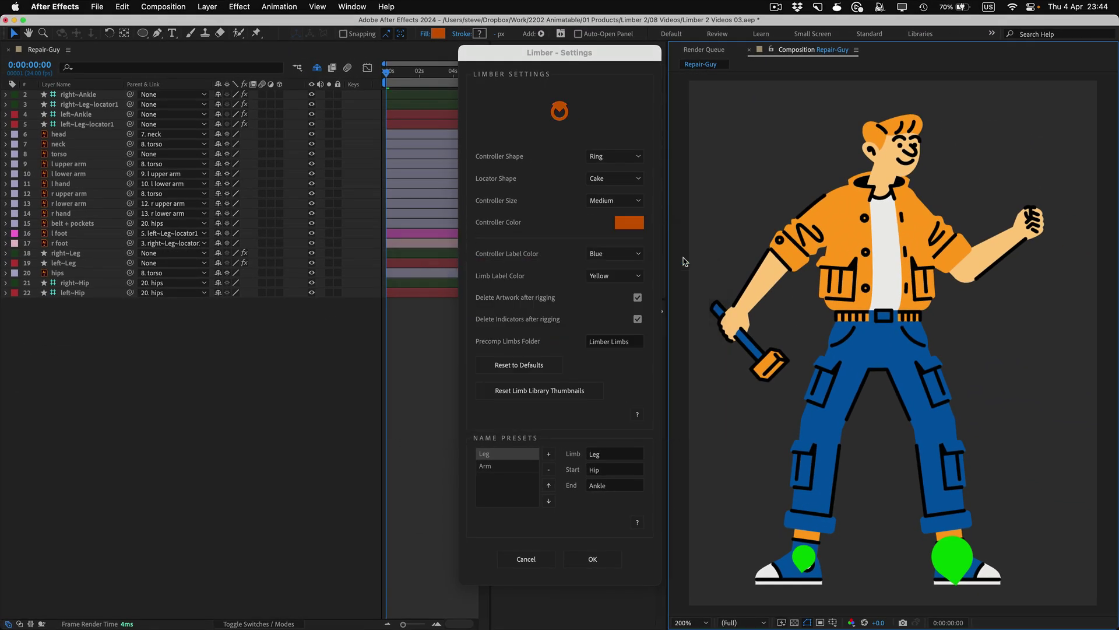
{"action": "left_click", "coordinate": [595, 558]}
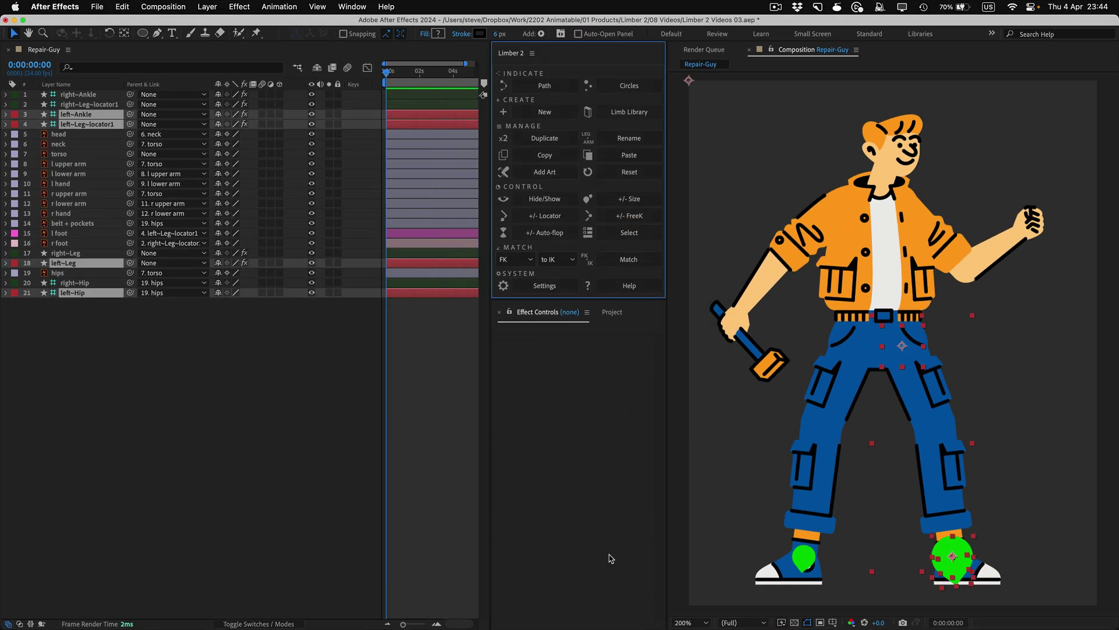
Apply the new orange ring style to both ankle controllers via Limber's +/- Size button.
{"action": "left_click", "coordinate": [652, 202], "text": "shift"}
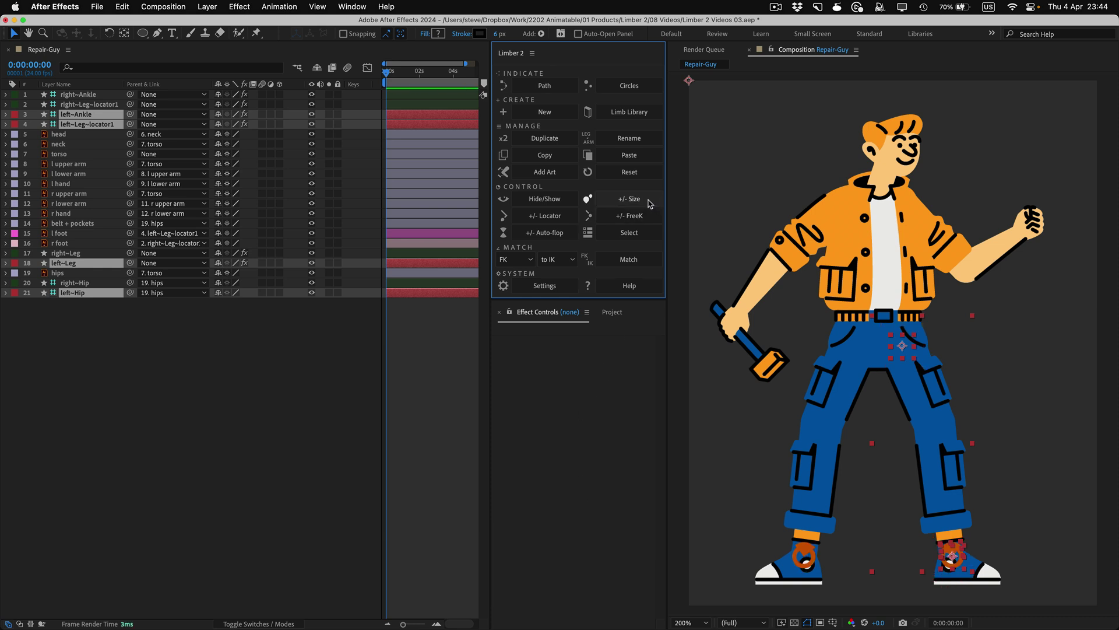